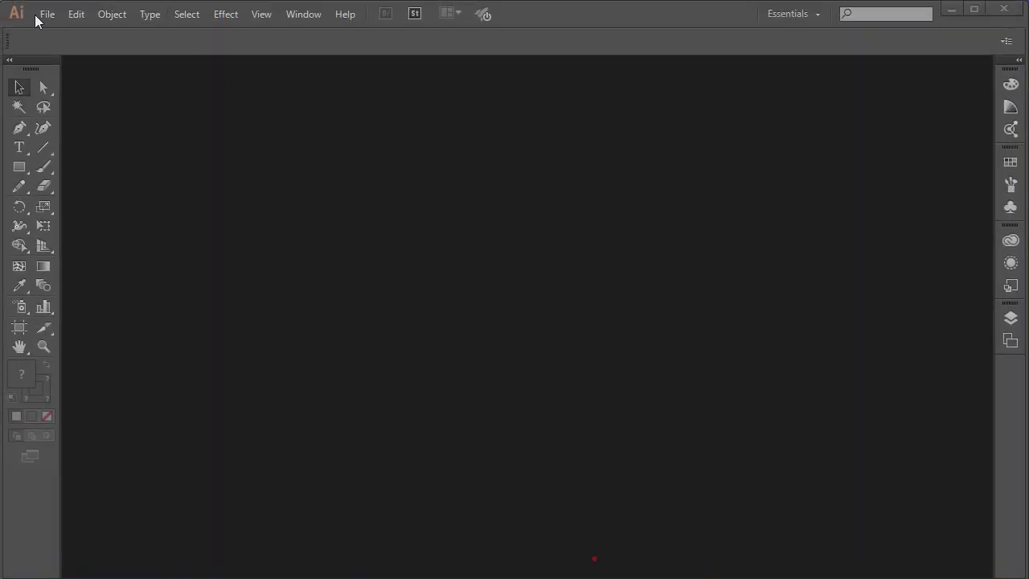
# Open the New Document dialog from the File menu
pyautogui.click(24, 4)
pyautogui.click(77, 35)
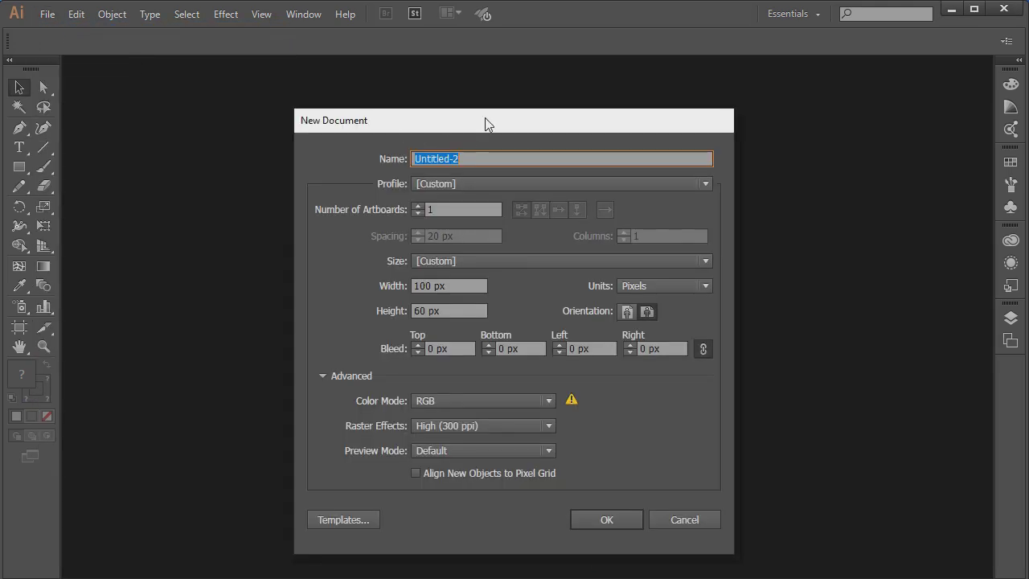
# Create a document with two 100 × 60 px artboards, Pixels units and RGB colour mode
pyautogui.moveTo(487, 120); pyautogui.dragTo(485, 85)
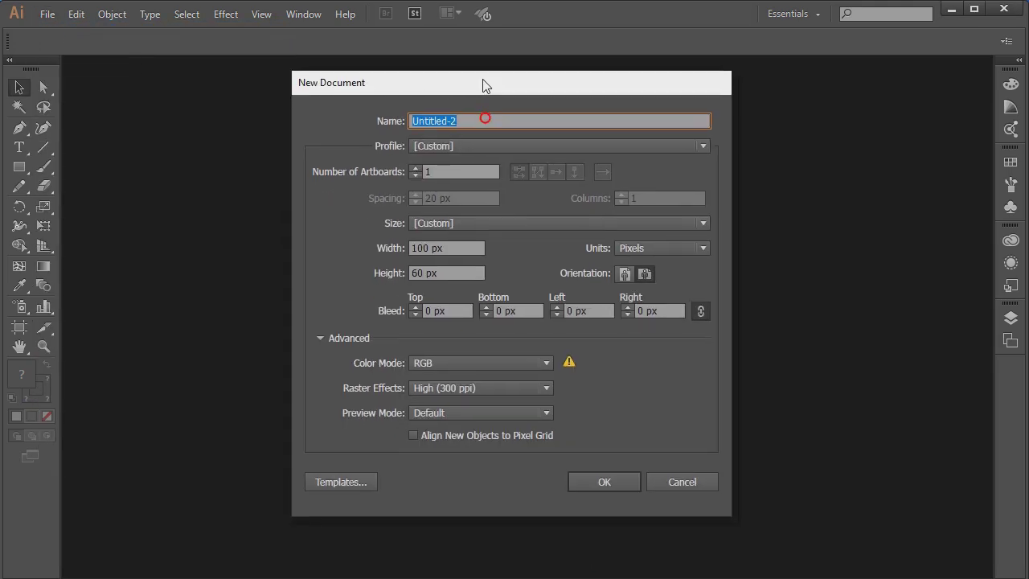
pyautogui.click(445, 248)
pyautogui.click(446, 274)
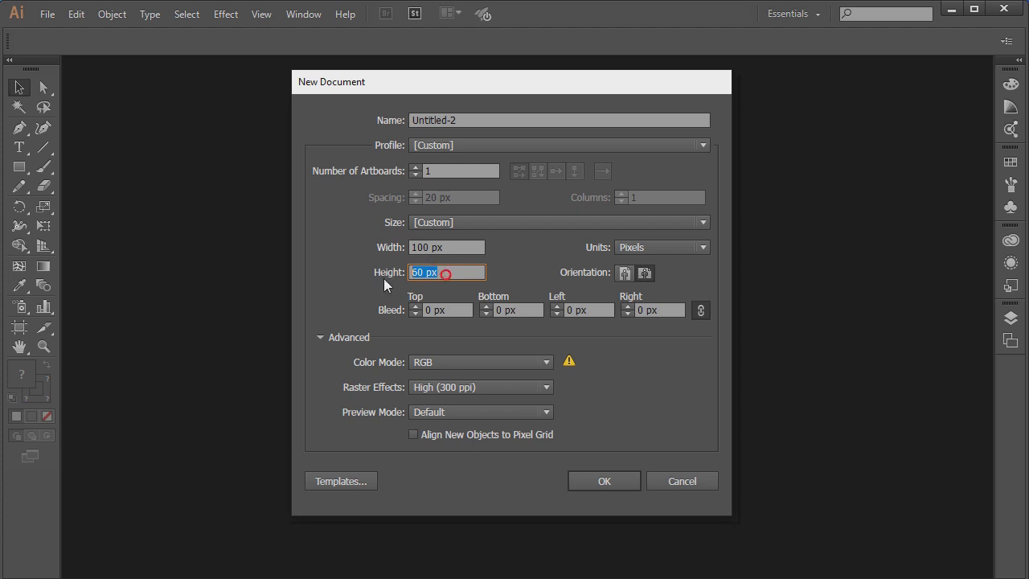
pyautogui.click(447, 171)
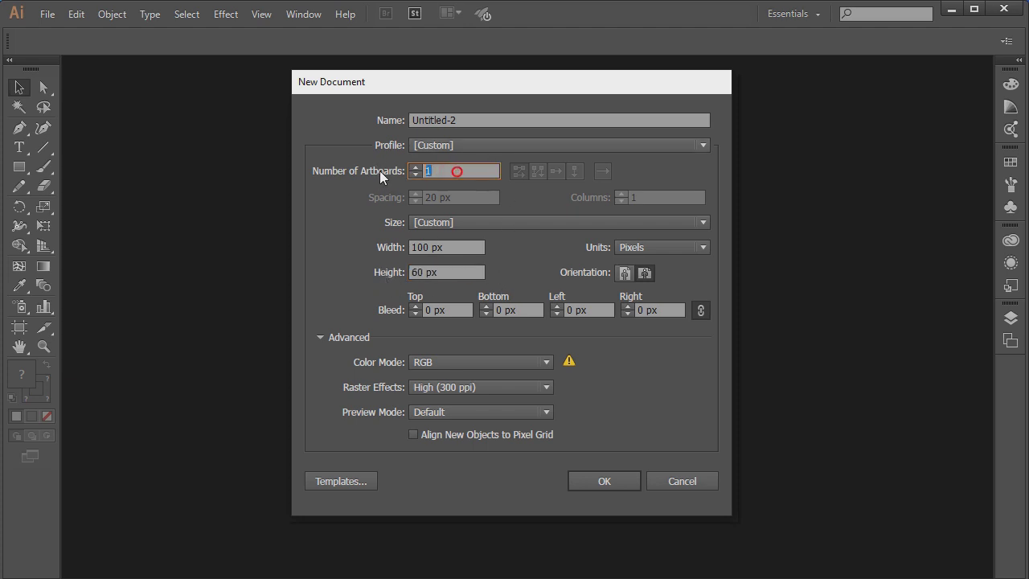
pyautogui.write('2')
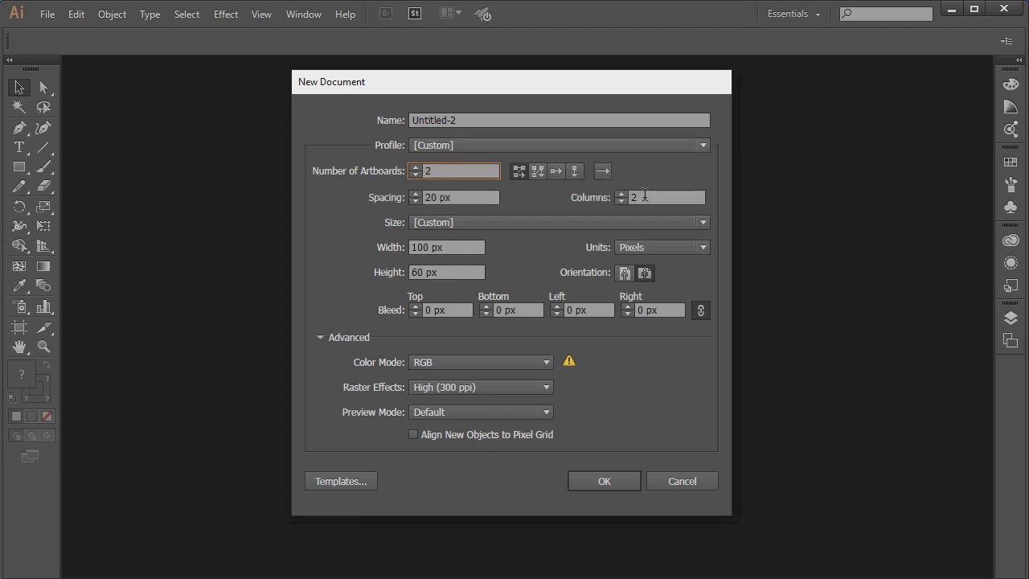
pyautogui.click(650, 249)
pyautogui.click(643, 353)
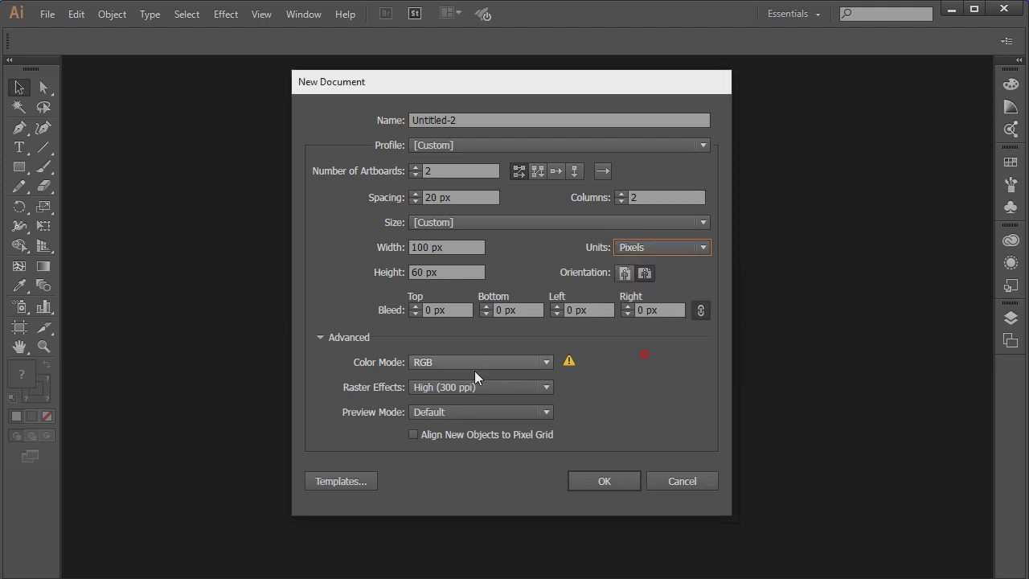
pyautogui.click(465, 361)
pyautogui.click(442, 393)
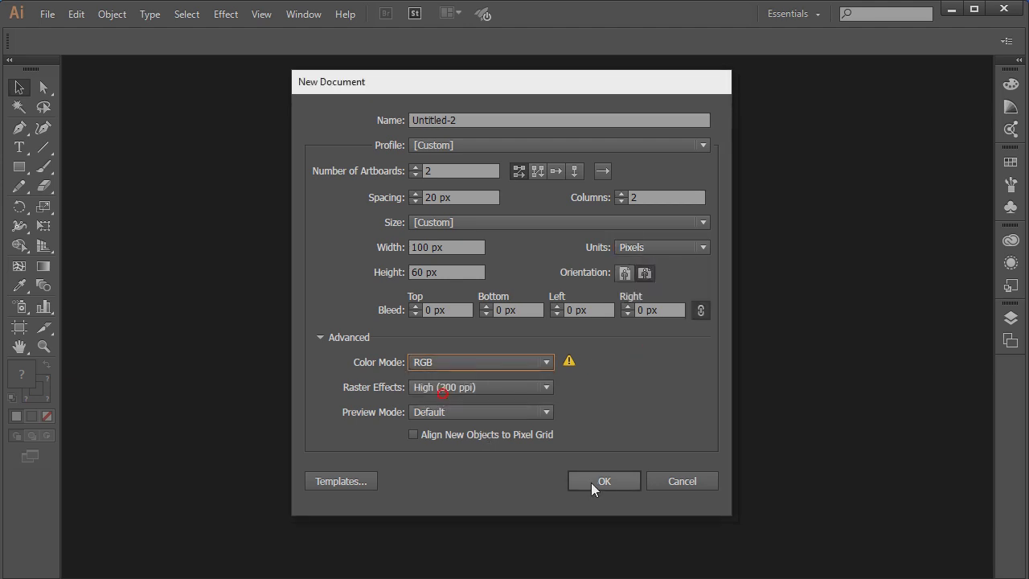
pyautogui.click(599, 480)
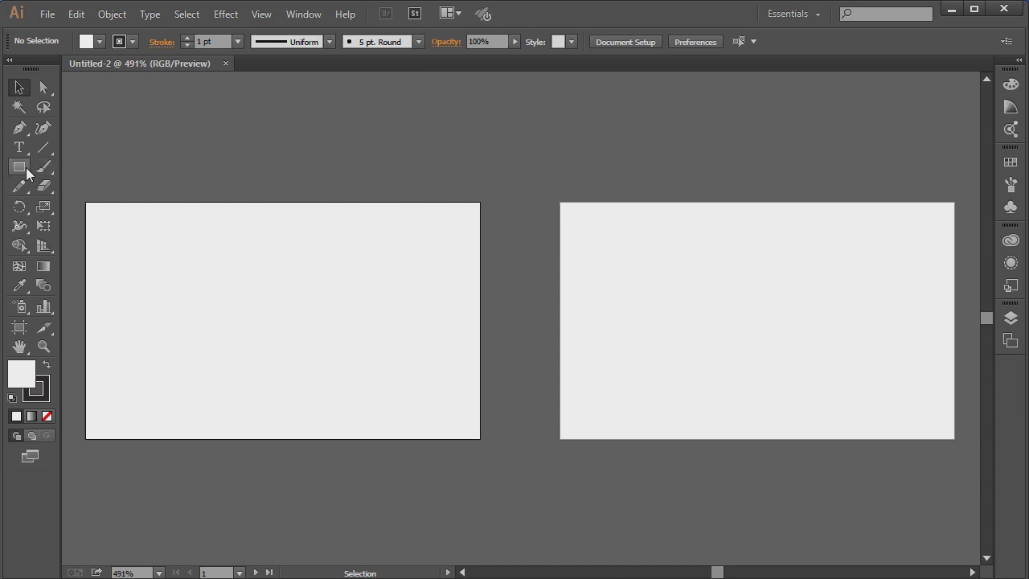
# Draw a strokeless rectangle covering the first artboard and zoom in on it
pyautogui.click(19, 166)
pyautogui.click(133, 41)
pyautogui.click(8, 67)
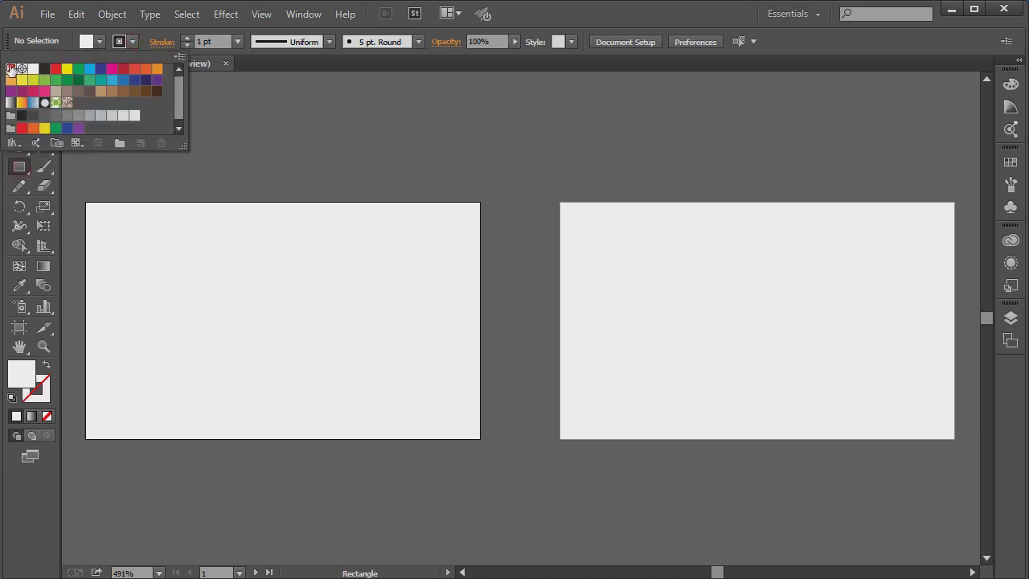
pyautogui.click(117, 186)
pyautogui.moveTo(86, 201); pyautogui.dragTo(480, 439)
pyautogui.click(20, 86)
pyautogui.click(212, 142)
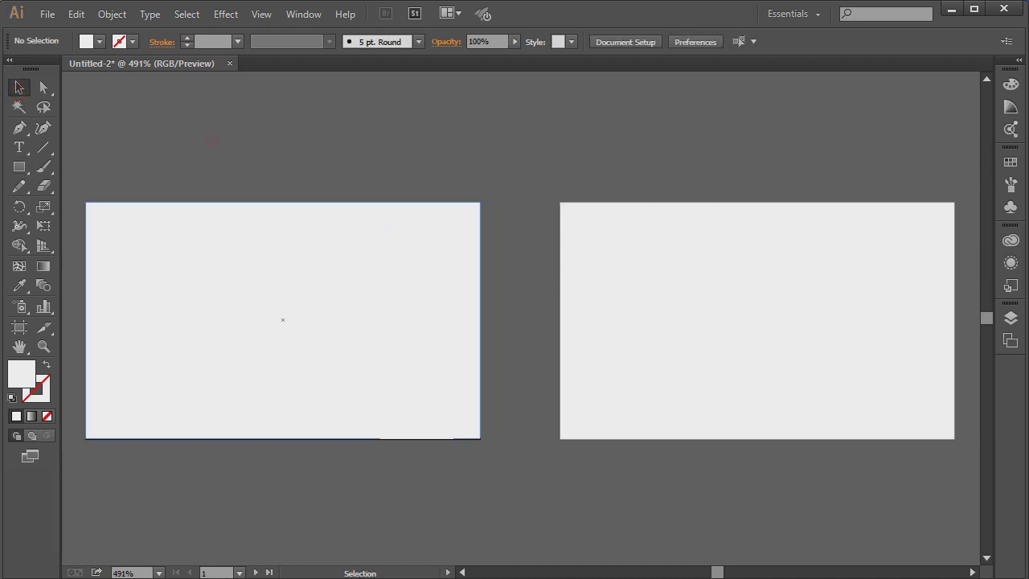
pyautogui.click(462, 571)
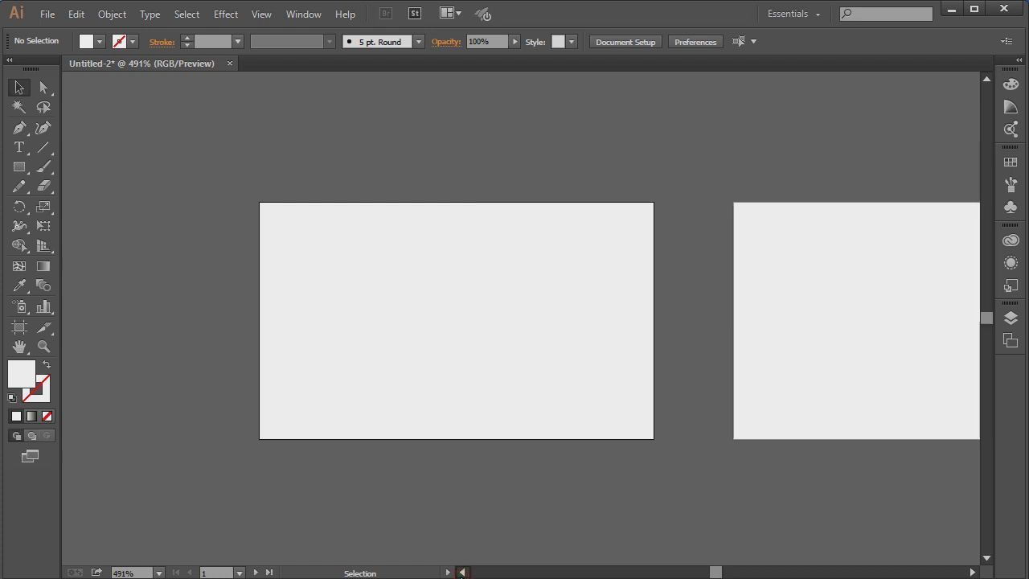
pyautogui.click(43, 346)
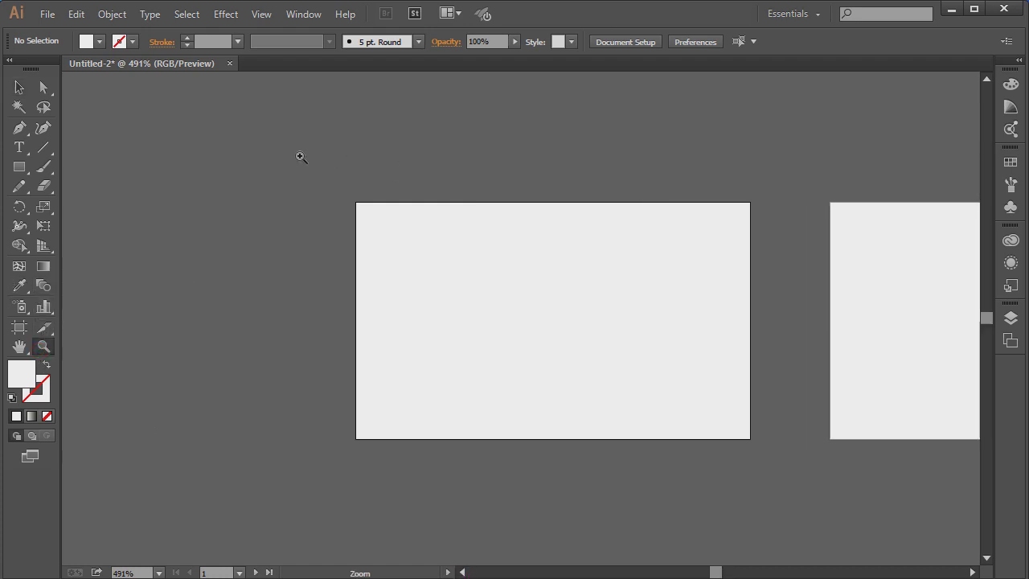
pyautogui.moveTo(797, 515); pyautogui.dragTo(795, 487)
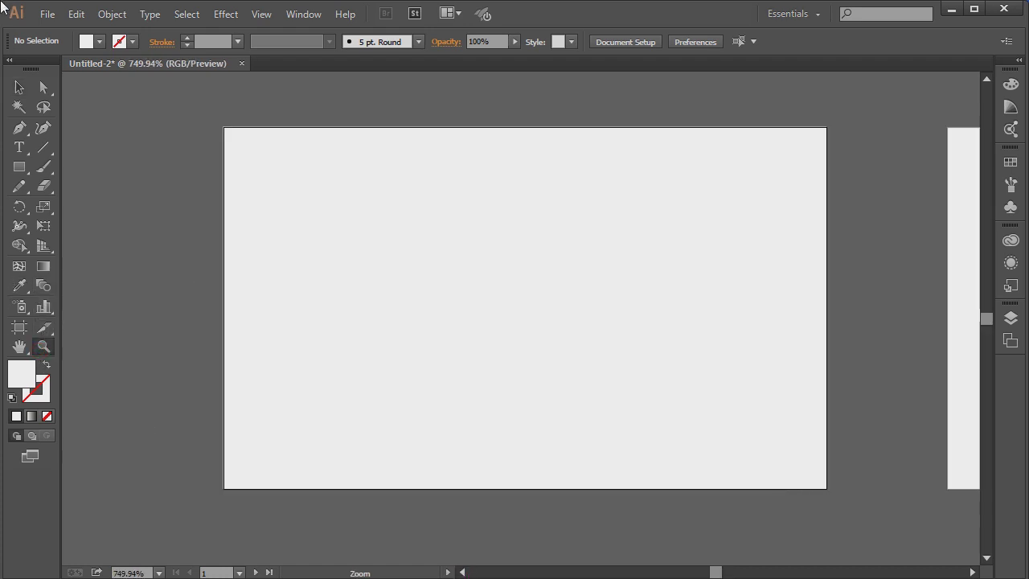
pyautogui.click(16, 90)
pyautogui.scroll(-1, 189, 161)
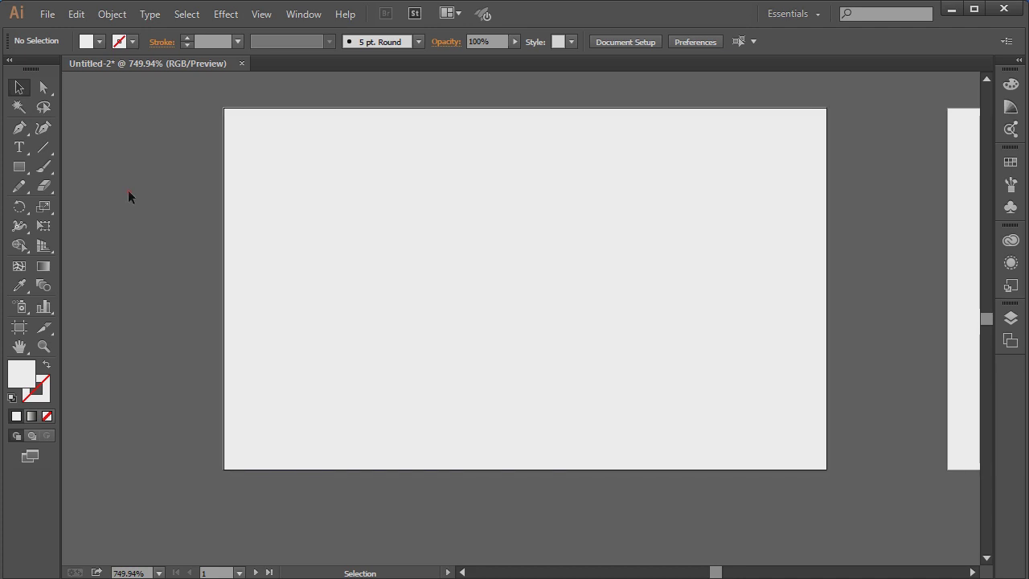
pyautogui.click(462, 573)
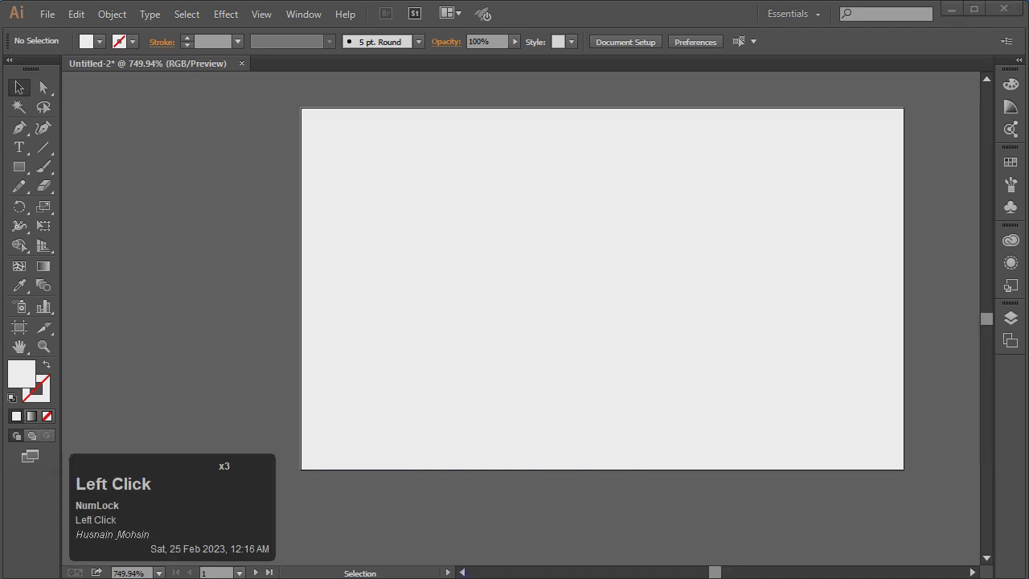
# Fill the background rectangle with dark charcoal grey
pyautogui.click(782, 469)
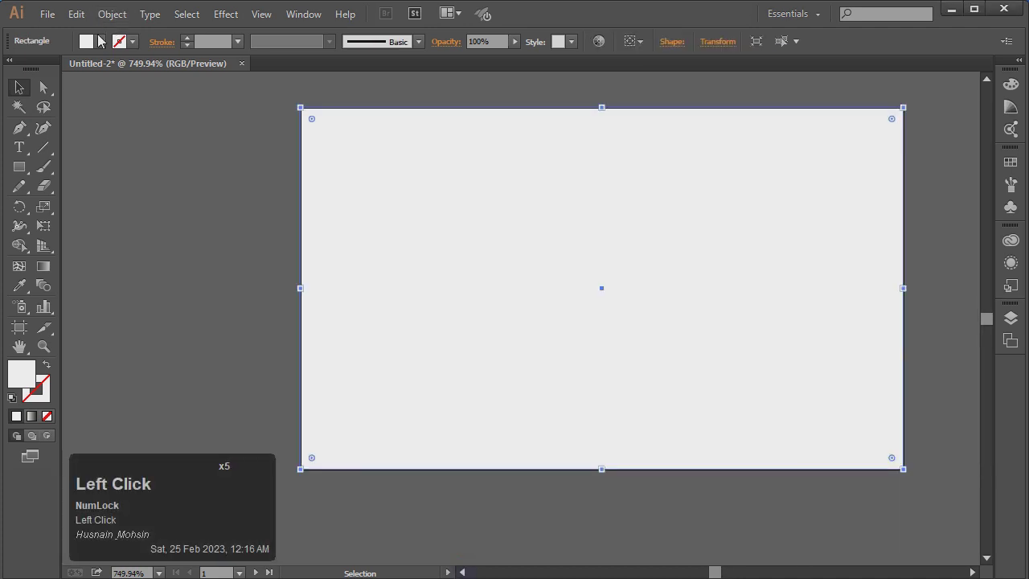
pyautogui.click(99, 41)
pyautogui.click(37, 118)
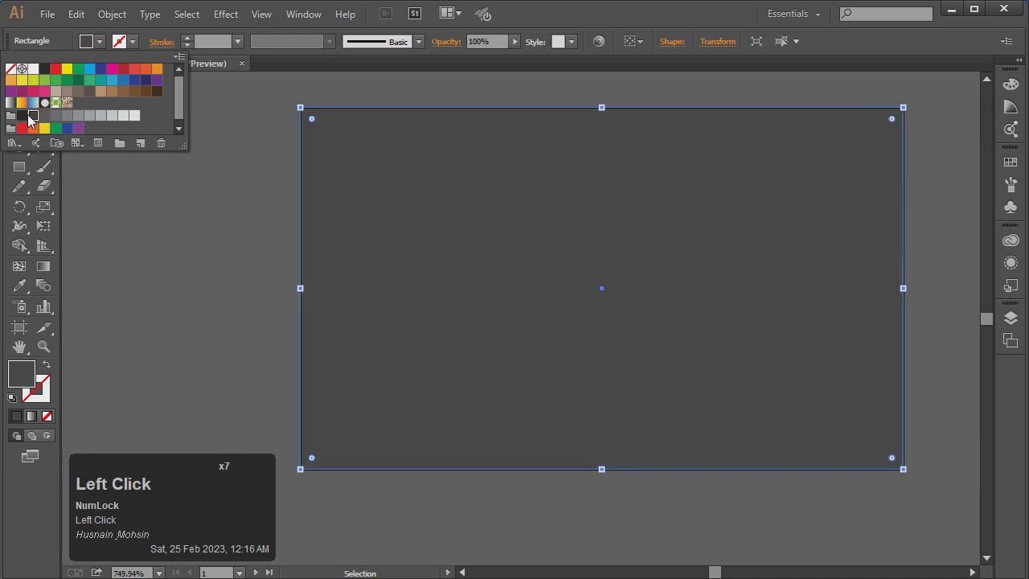
pyautogui.click(29, 117)
pyautogui.click(32, 117)
pyautogui.click(23, 115)
pyautogui.click(141, 272)
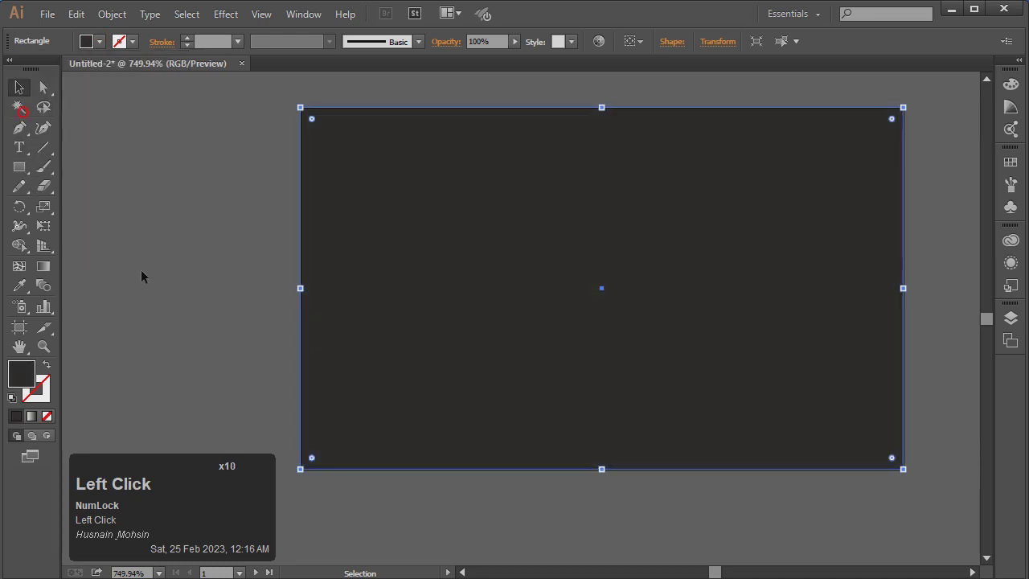
pyautogui.click(21, 88)
pyautogui.click(113, 146)
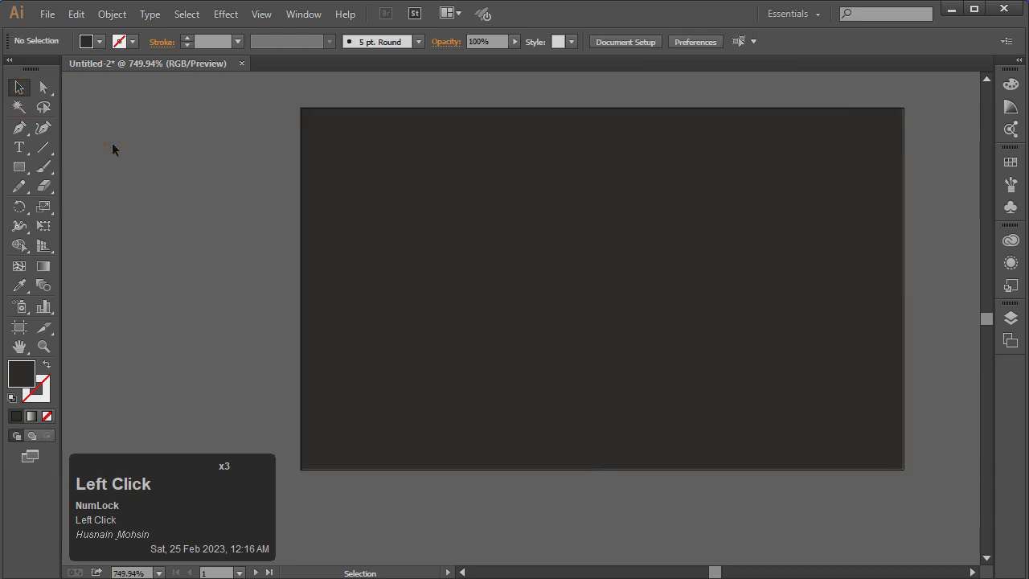
pyautogui.click(17, 145)
# Type REAL ESTATE on the card, make it white and shrink it
pyautogui.click(215, 261)
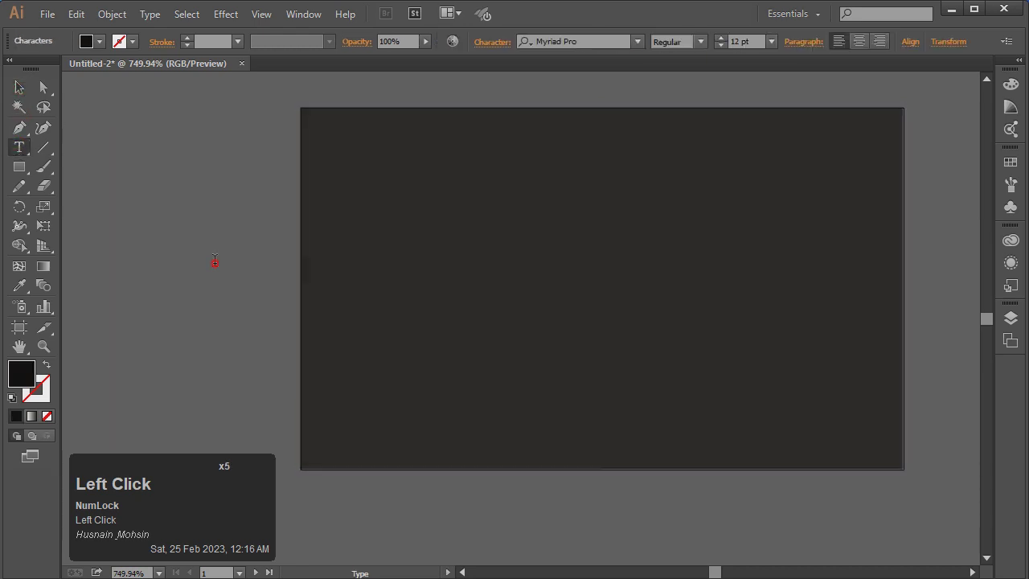
pyautogui.write('REAL E')
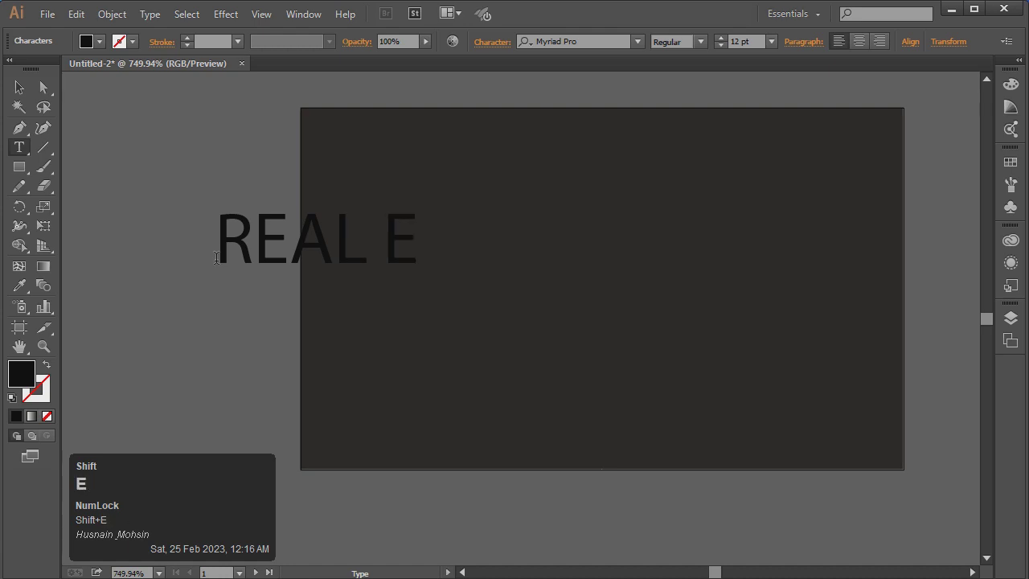
pyautogui.write('STATE')
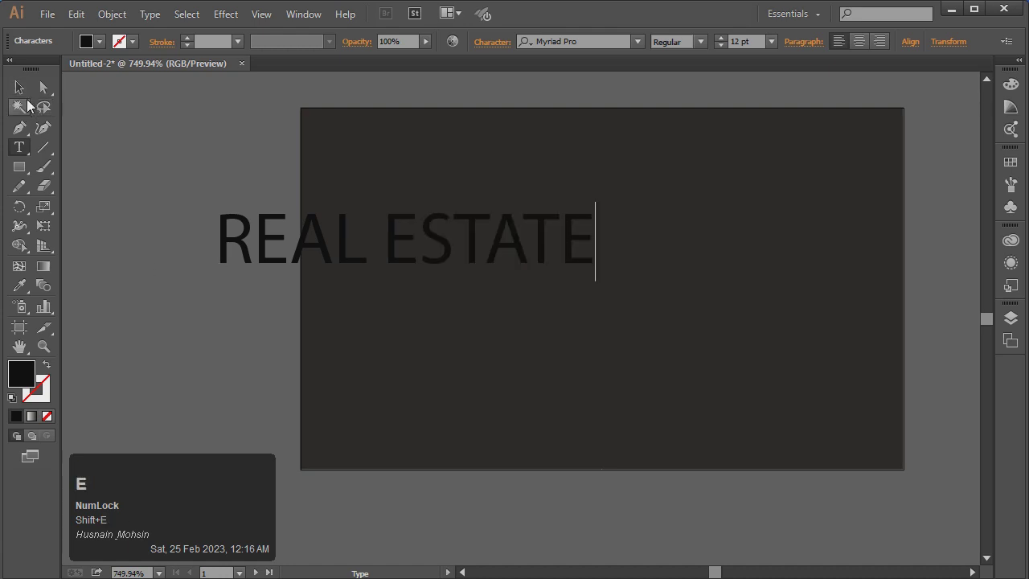
pyautogui.click(20, 87)
pyautogui.click(99, 44)
pyautogui.click(30, 71)
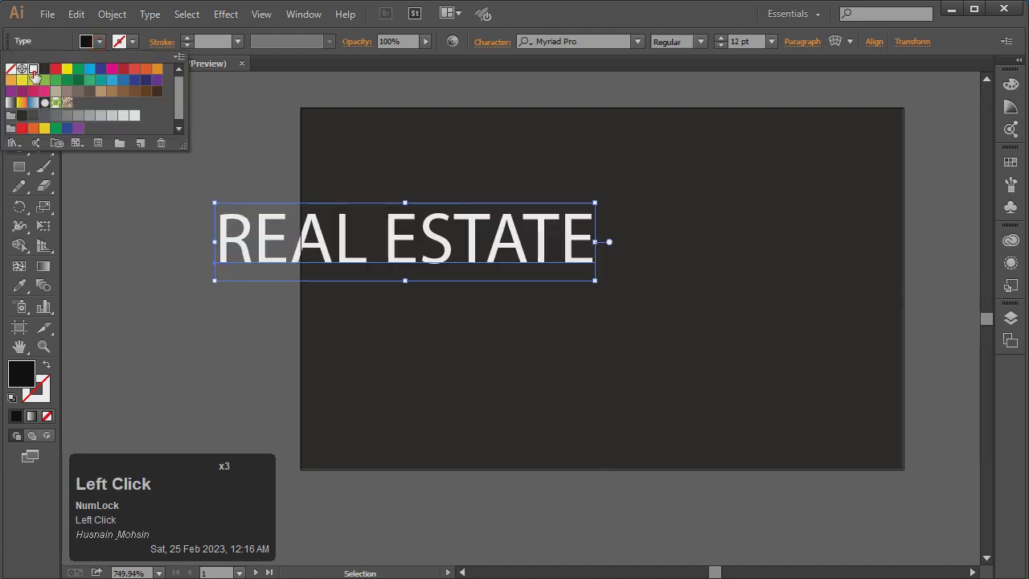
pyautogui.moveTo(215, 204); pyautogui.dragTo(268, 225)
# Set the REAL ESTATE font to Arial Bold and scale it down from its centre
pyautogui.click(585, 40)
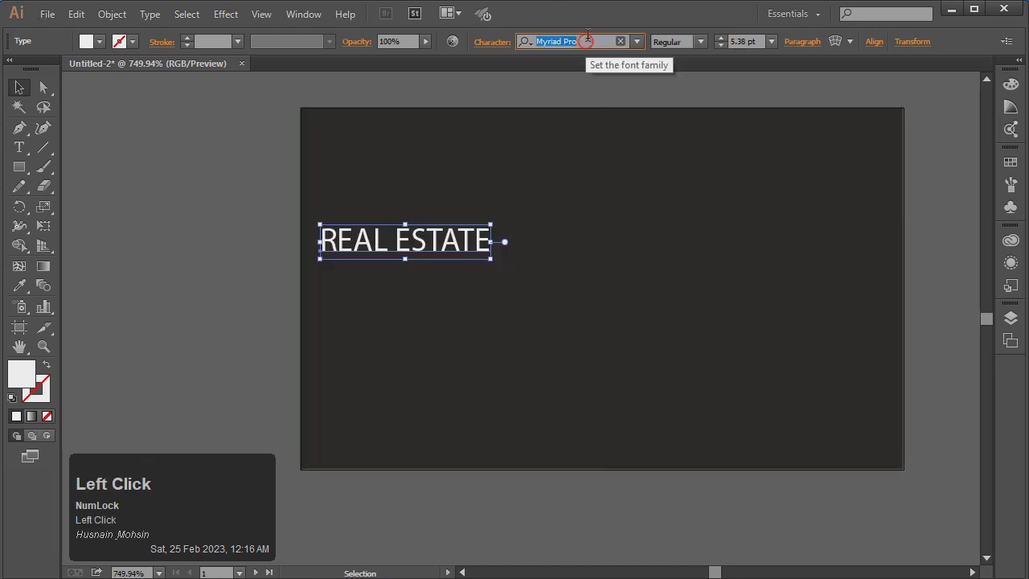
pyautogui.write('arial')
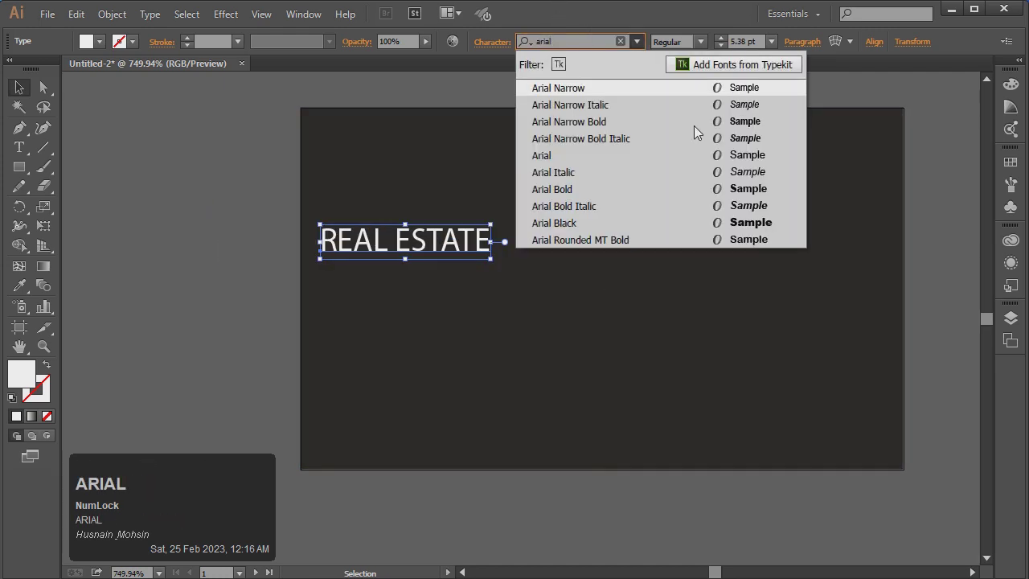
pyautogui.click(733, 228)
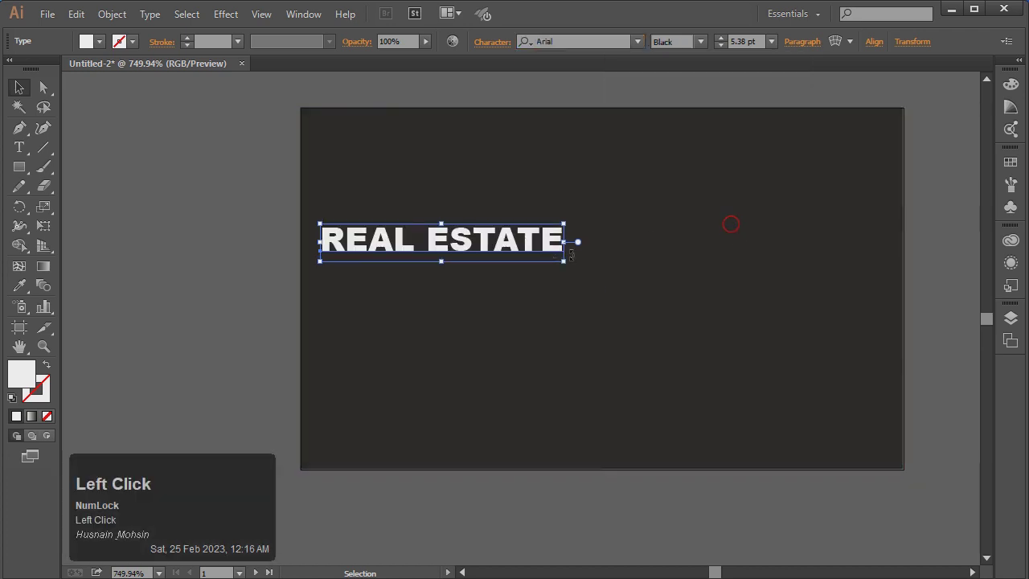
pyautogui.click(700, 41)
pyautogui.click(696, 166)
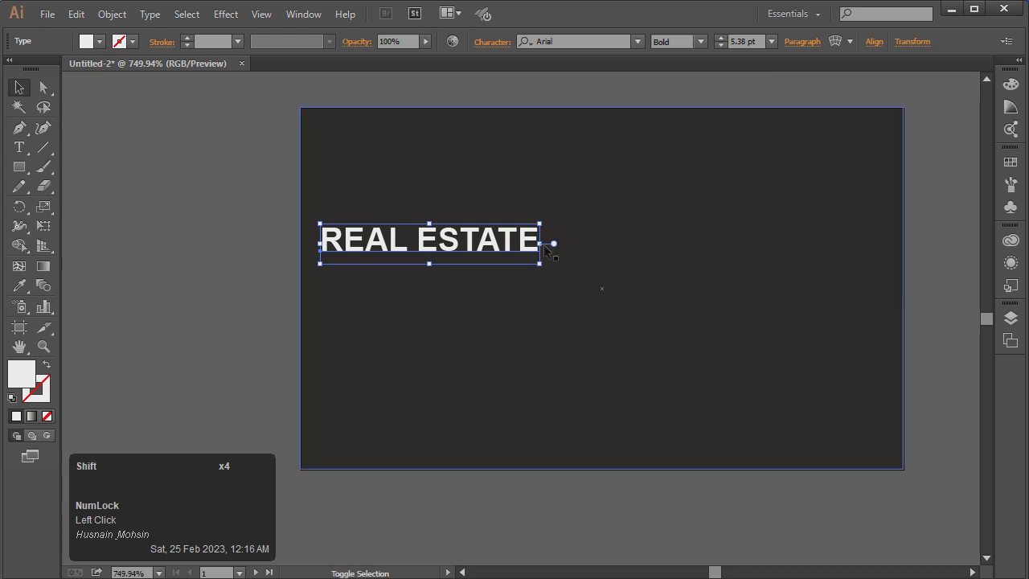
pyautogui.moveTo(543, 244); pyautogui.dragTo(467, 176)
# Duplicate the heading below, retype the copy as AGENCY, and shrink it into a subtitle
pyautogui.click(258, 208)
pyautogui.doubleClick(466, 172)
pyautogui.write('A')
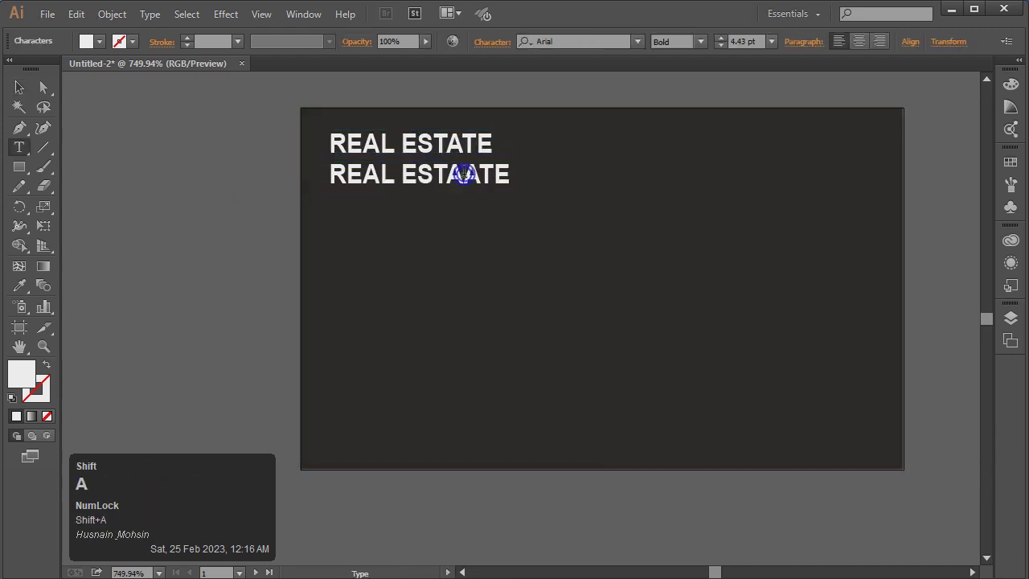
pyautogui.hotkey('ctrl', 'a')
pyautogui.write('AG')
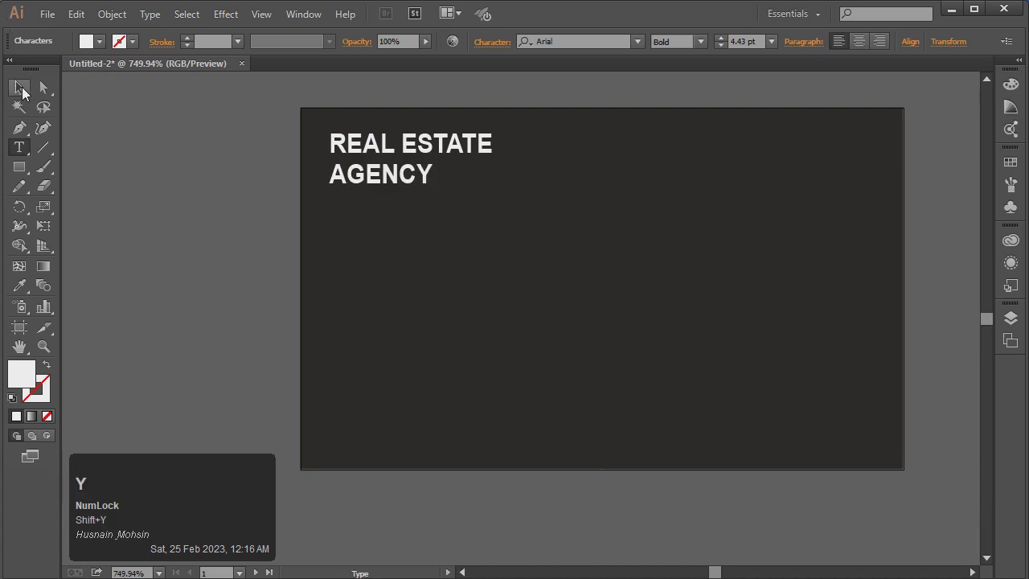
pyautogui.click(22, 88)
pyautogui.moveTo(434, 195); pyautogui.dragTo(362, 180)
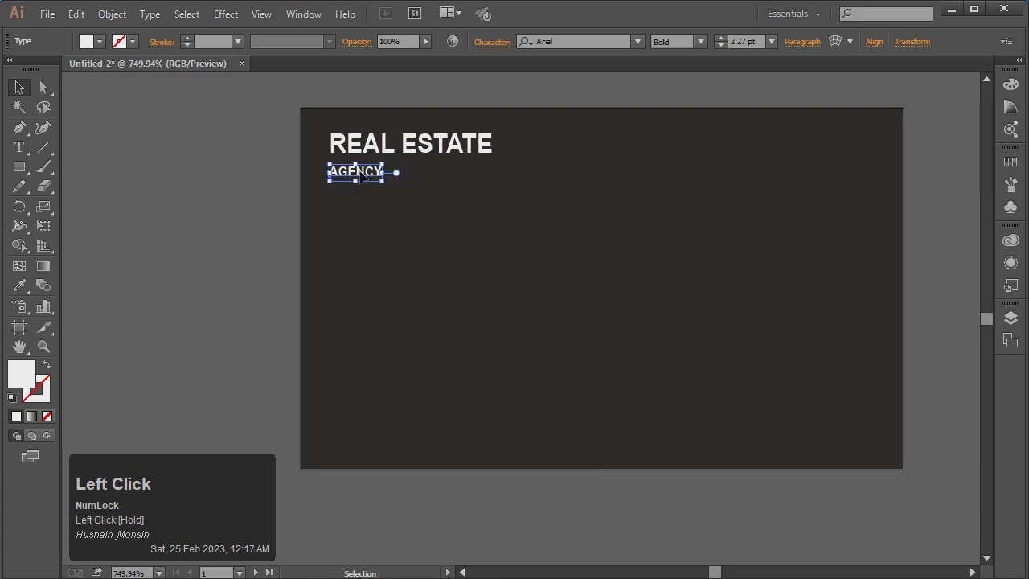
# Fill the AGENCY text with green
pyautogui.press('Left')
pyautogui.press('Left')
pyautogui.doubleClick(372, 174)
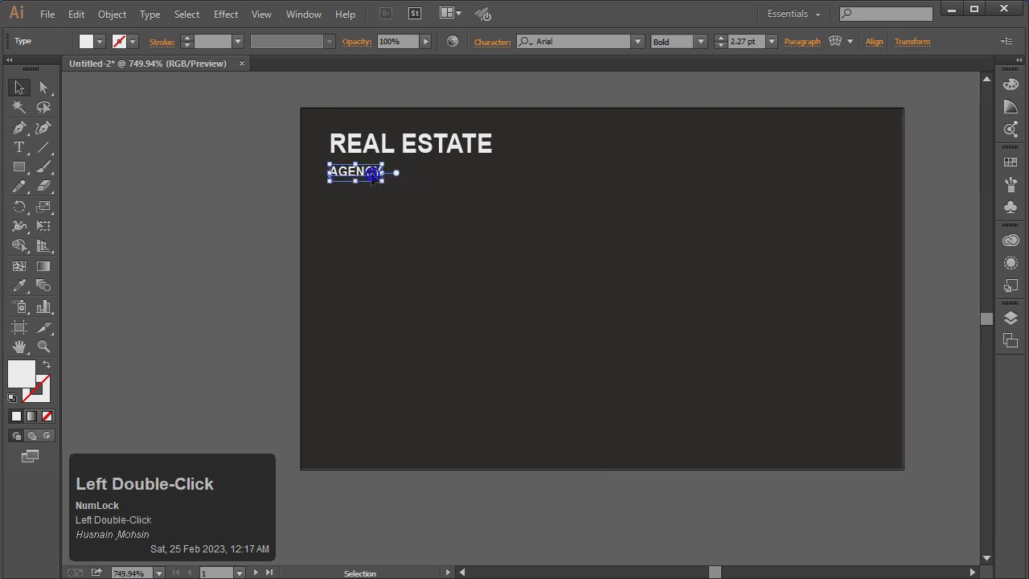
pyautogui.click(20, 88)
pyautogui.click(356, 204)
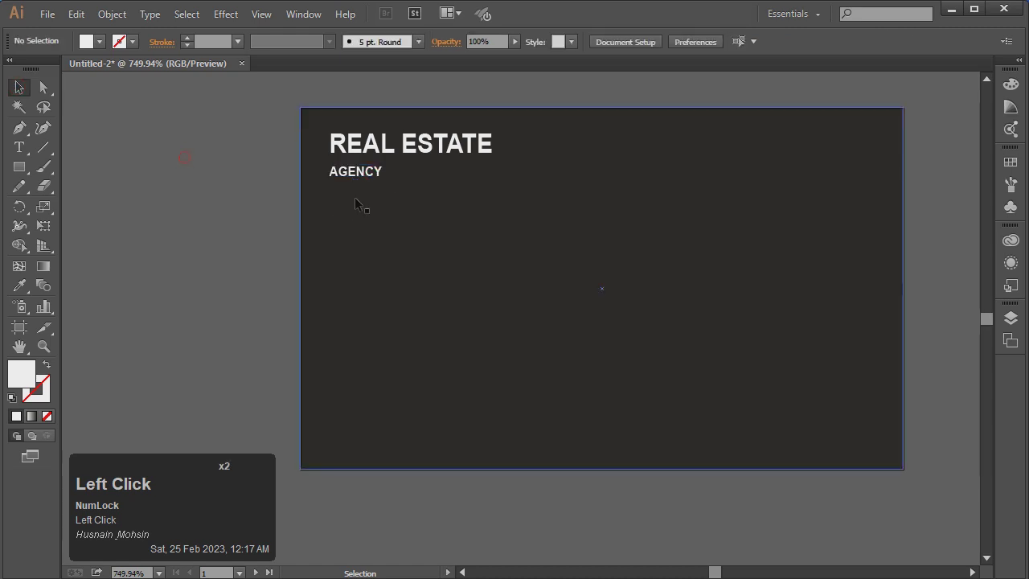
pyautogui.click(360, 206)
pyautogui.click(377, 174)
pyautogui.click(100, 42)
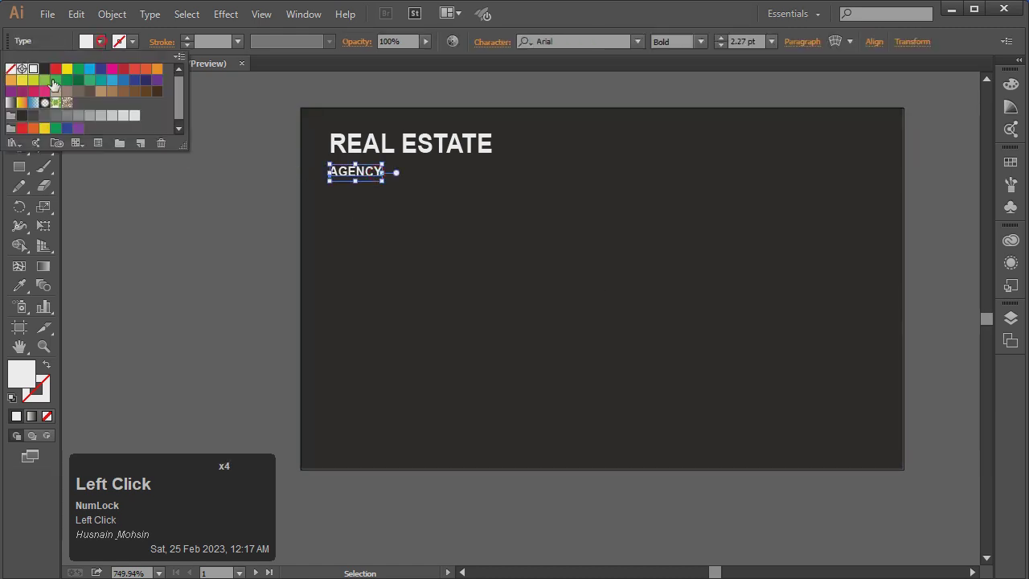
pyautogui.click(44, 86)
pyautogui.click(258, 218)
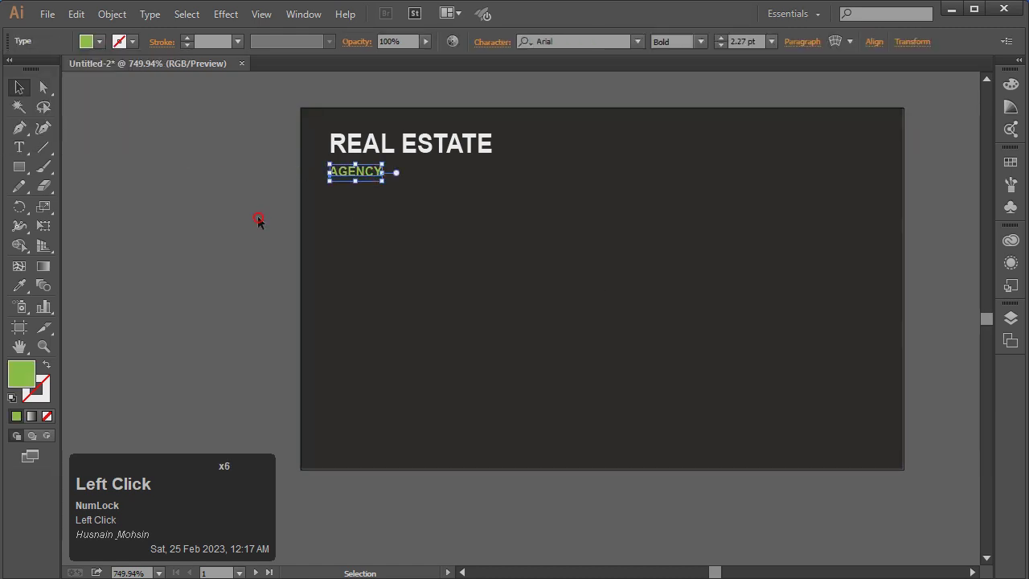
pyautogui.click(258, 218)
# Nudge REAL ESTATE and AGENCY so their left edges line up
pyautogui.click(392, 149)
pyautogui.press('Left')
pyautogui.press('Right')
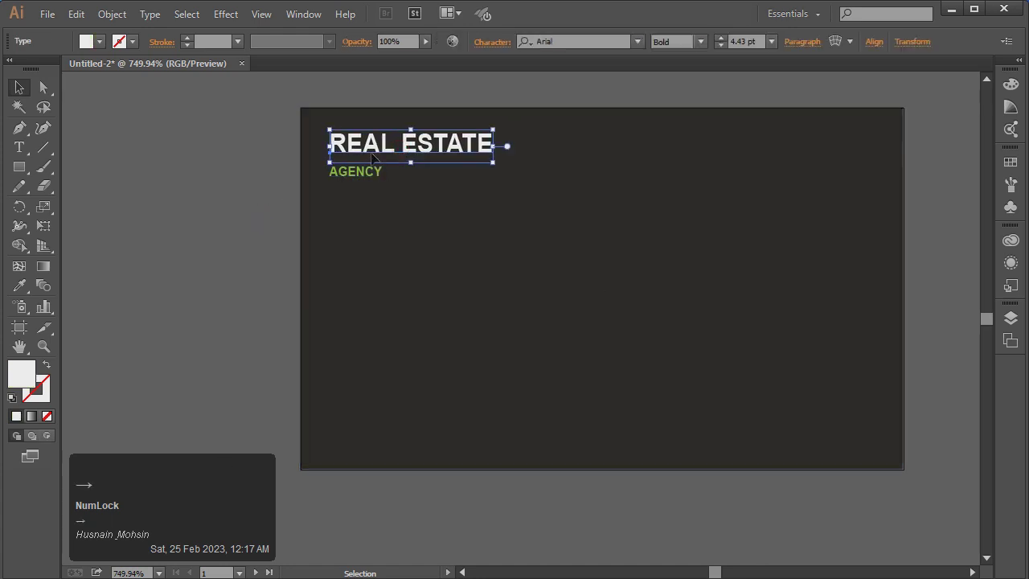
pyautogui.moveTo(371, 154); pyautogui.dragTo(388, 180)
pyautogui.click(214, 199)
pyautogui.click(368, 173)
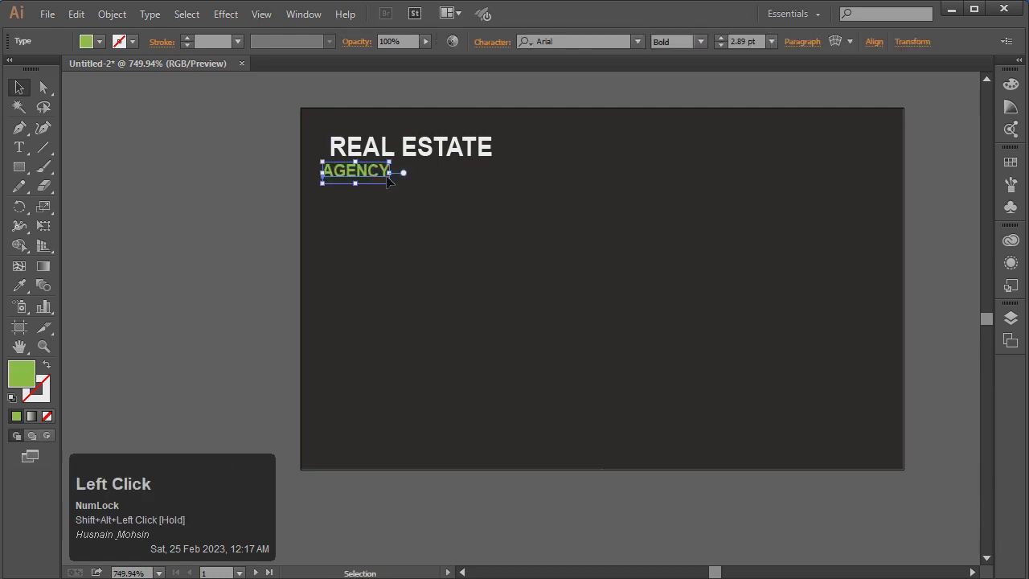
pyautogui.press('Right')
pyautogui.press('Right')
pyautogui.press('Left')
pyautogui.click(242, 193)
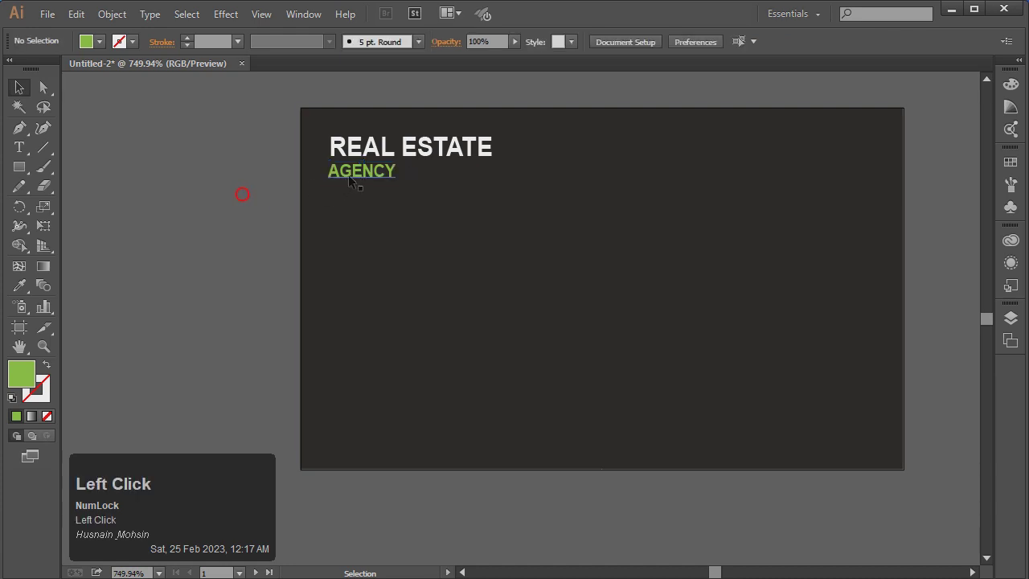
pyautogui.moveTo(353, 174); pyautogui.dragTo(355, 174)
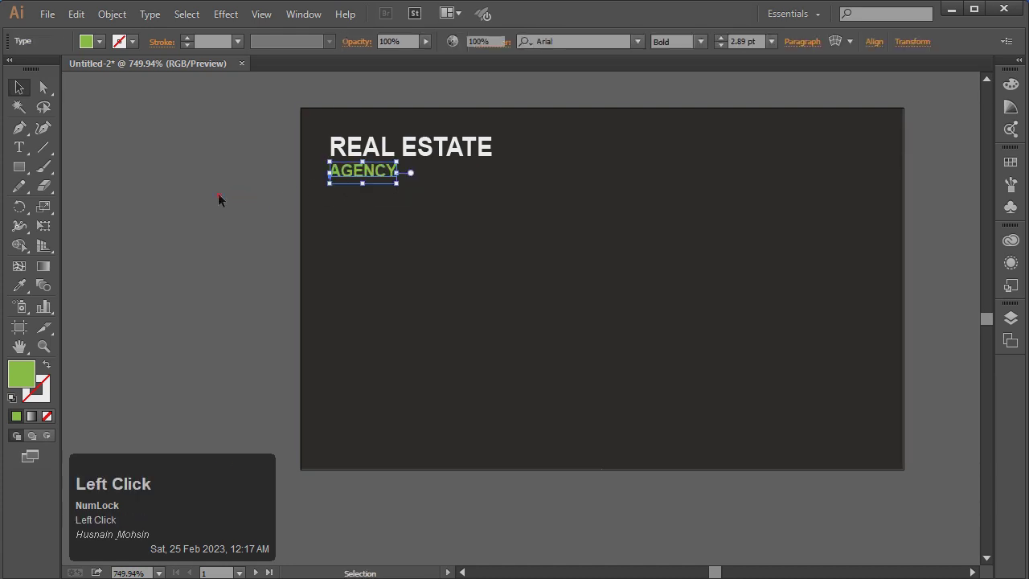
pyautogui.click(219, 196)
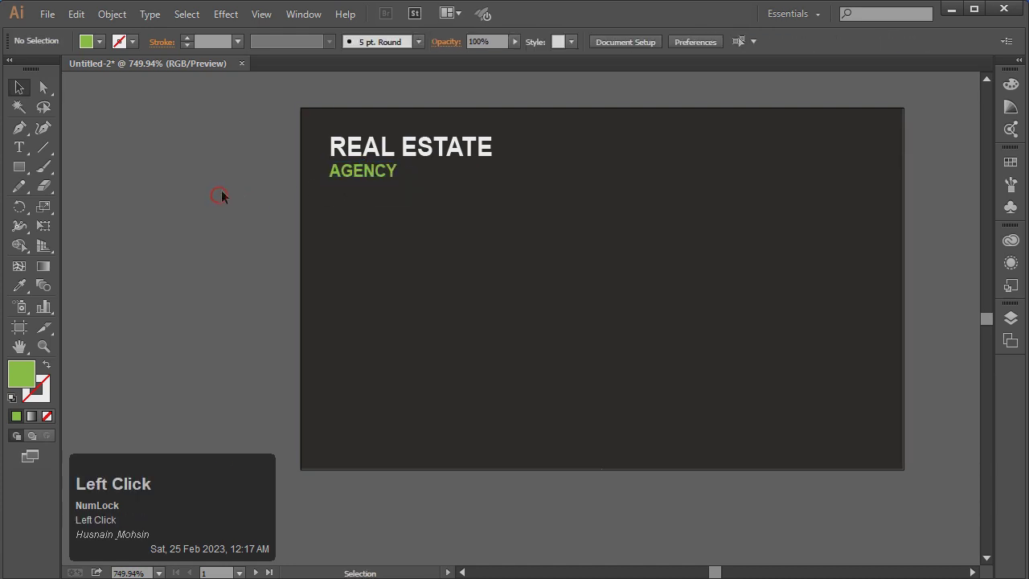
# Draw a full-width band just below the AGENCY text
pyautogui.click(27, 166)
pyautogui.moveTo(300, 188); pyautogui.dragTo(903, 245)
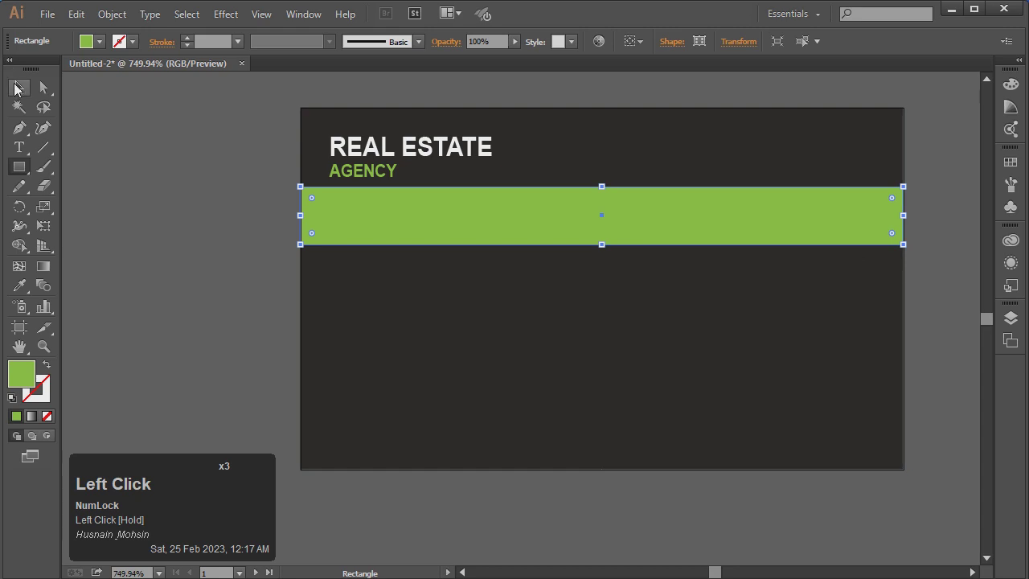
pyautogui.click(17, 88)
pyautogui.press('Down')
pyautogui.click(156, 191)
# Group REAL ESTATE and AGENCY using Object > Group
pyautogui.click(393, 149)
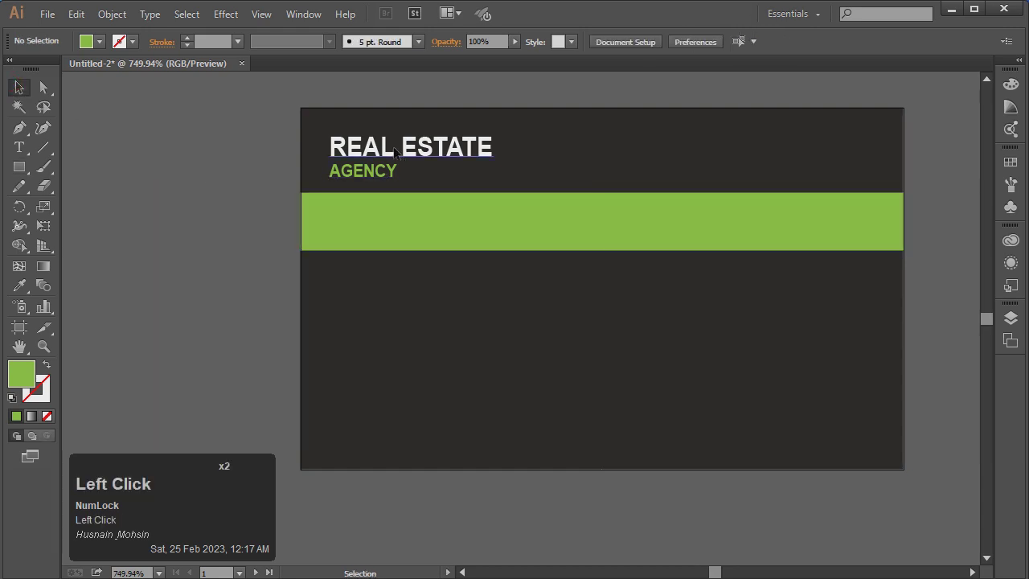
pyautogui.keyDown('shift'); pyautogui.click(389, 170); pyautogui.keyUp('shift')
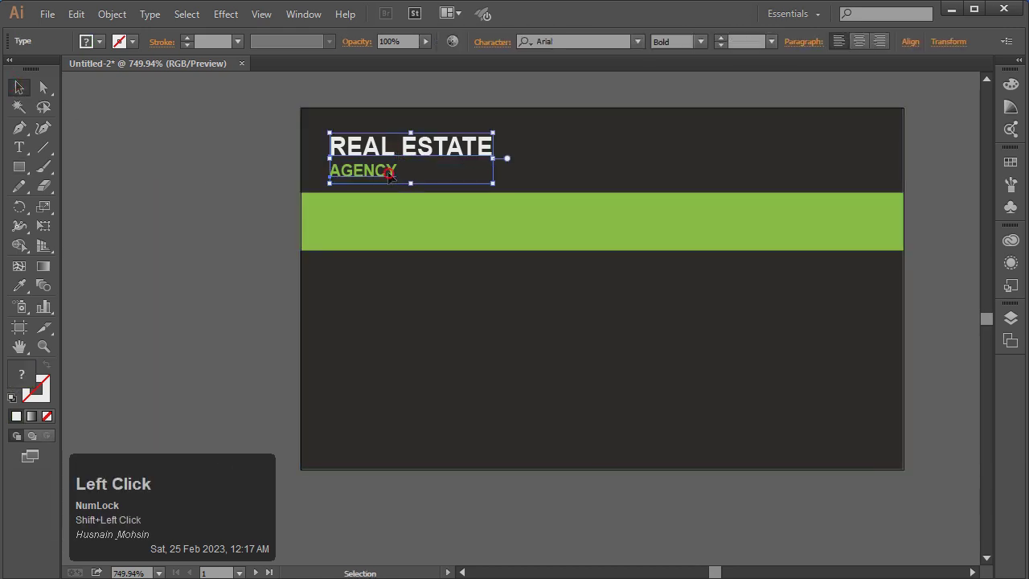
pyautogui.rightClick(389, 151)
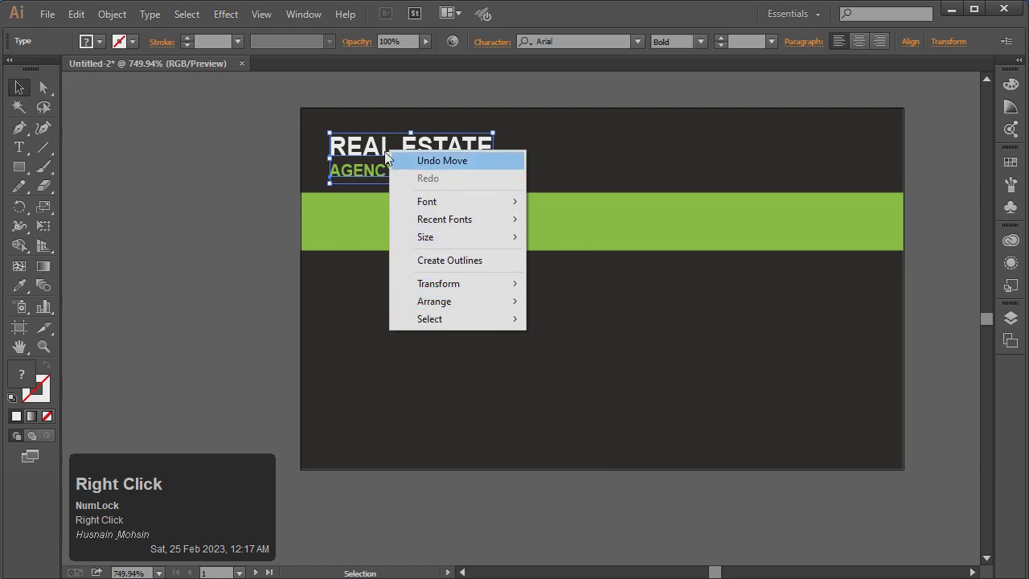
pyautogui.rightClick(361, 143)
pyautogui.click(337, 151)
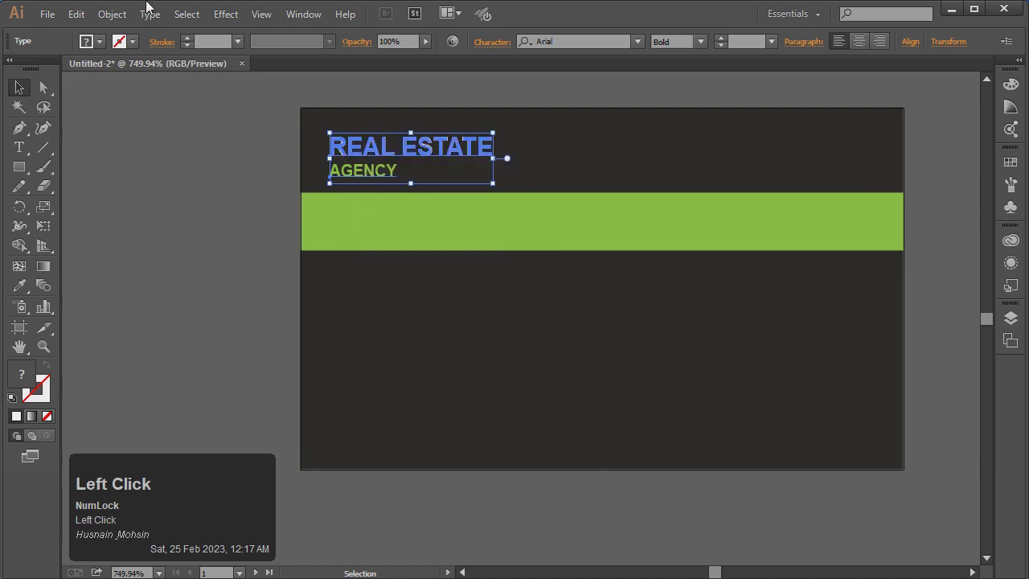
pyautogui.click(117, 13)
pyautogui.click(143, 76)
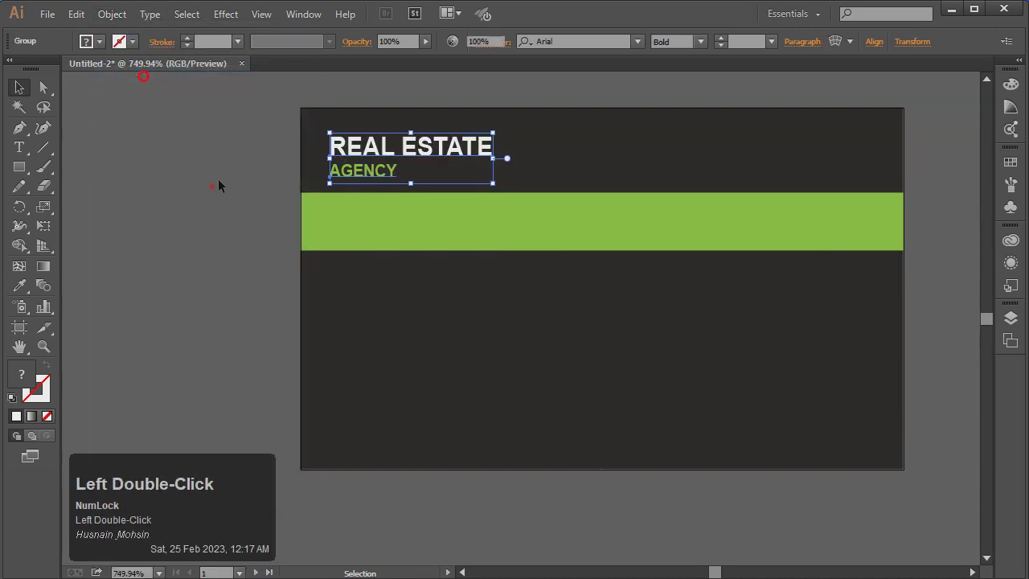
pyautogui.click(213, 184)
# Scale the text group down slightly and move it to the top-left
pyautogui.click(335, 141)
pyautogui.moveTo(330, 133); pyautogui.dragTo(338, 137)
pyautogui.moveTo(450, 156); pyautogui.dragTo(441, 146)
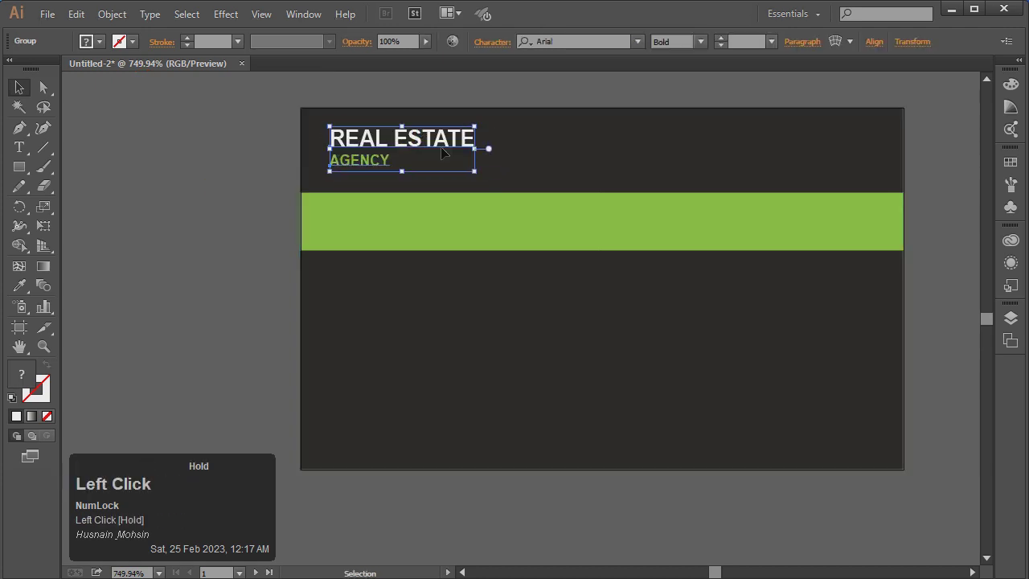
pyautogui.press('Left')
pyautogui.press('Down')
# Fill the band with a linear gradient from the Gradient panel
pyautogui.click(226, 168)
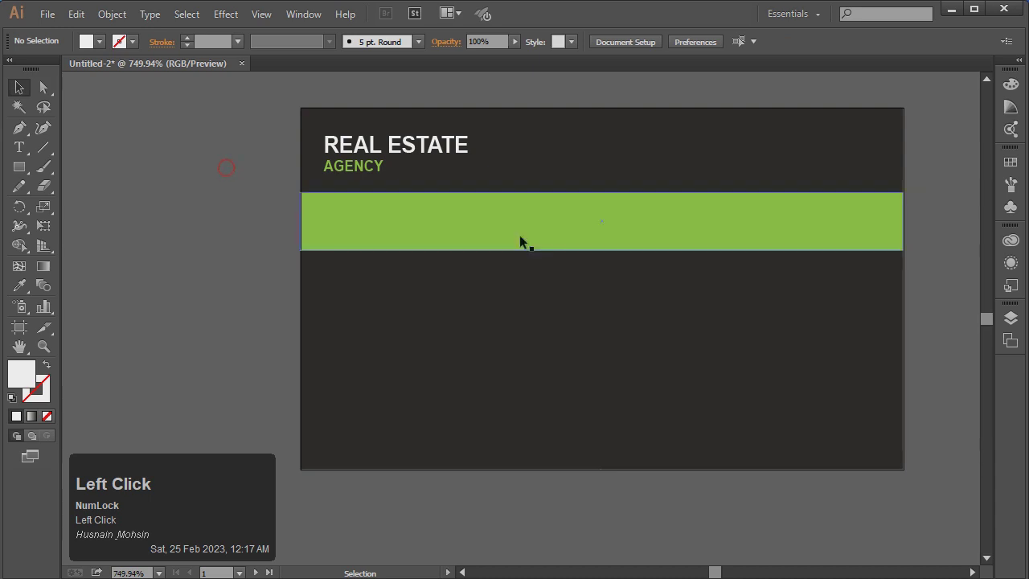
pyautogui.click(544, 240)
pyautogui.click(304, 14)
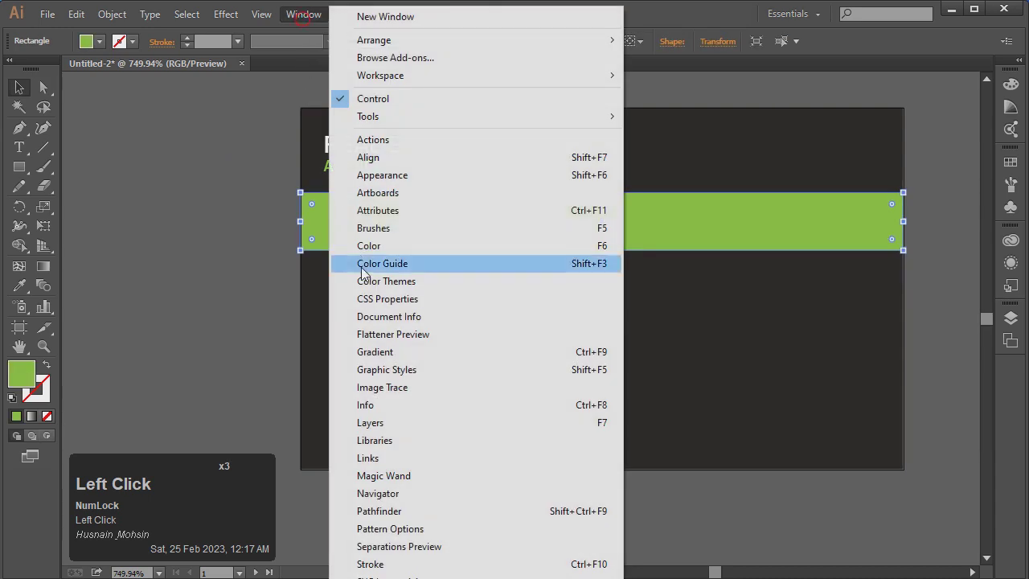
pyautogui.click(385, 355)
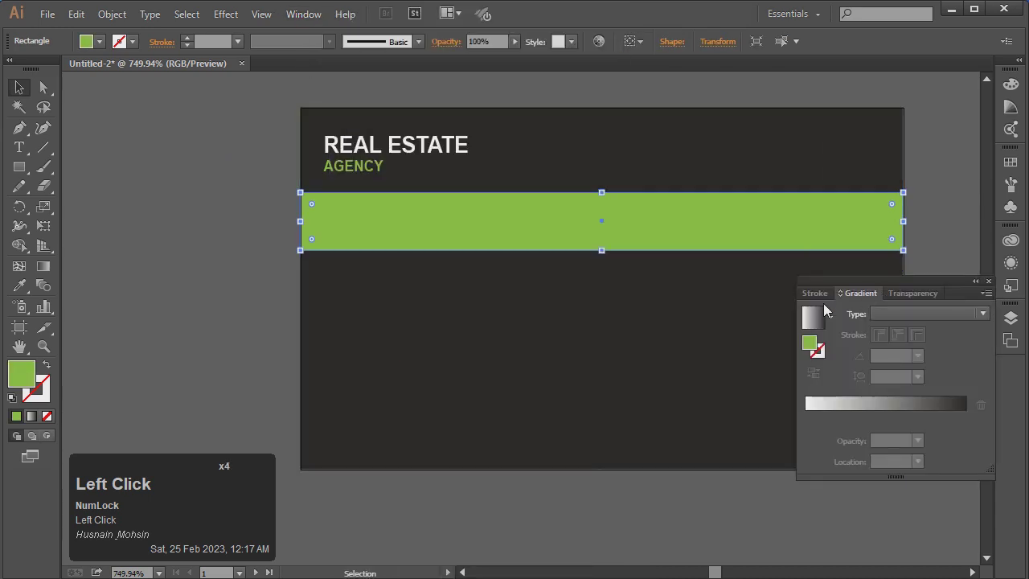
pyautogui.click(831, 316)
pyautogui.click(818, 318)
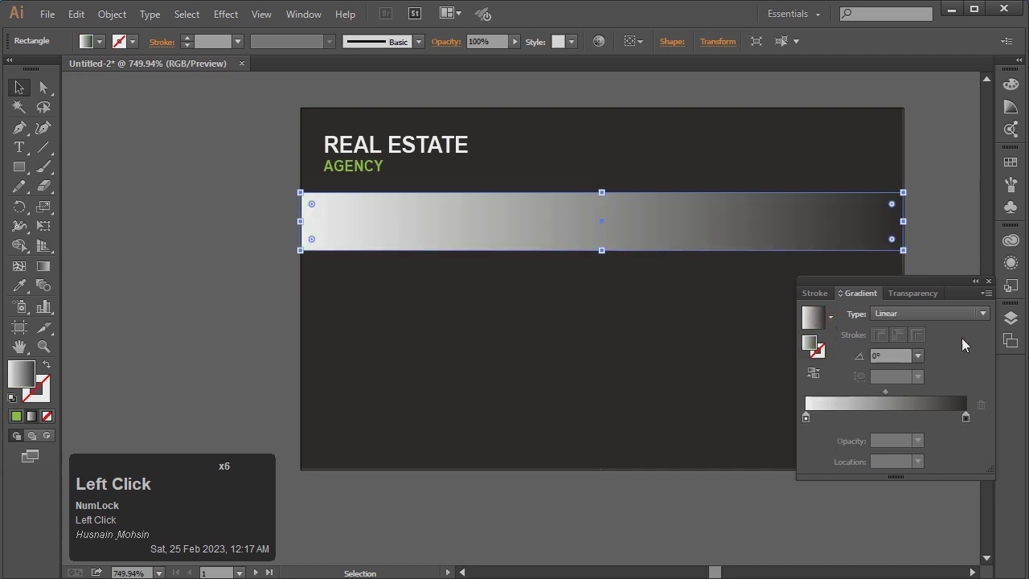
# Set both end gradient stops to shades of green
pyautogui.doubleClick(965, 417)
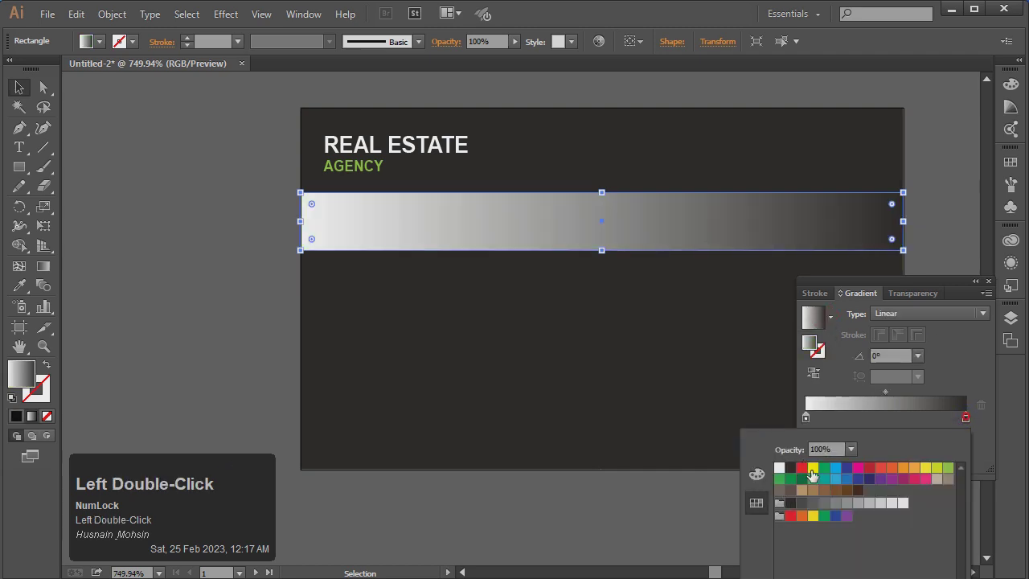
pyautogui.click(826, 469)
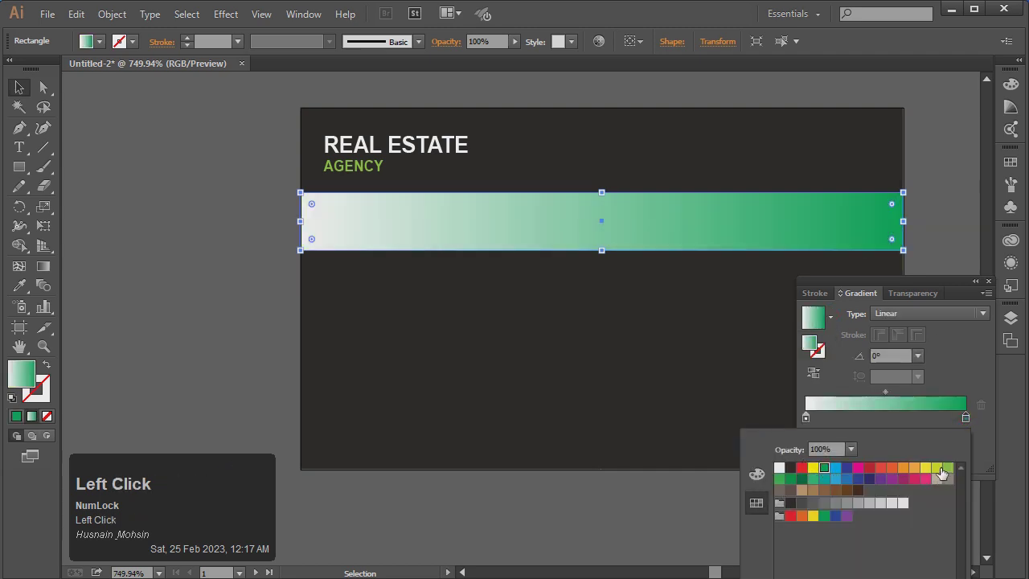
pyautogui.click(945, 468)
pyautogui.doubleClick(806, 418)
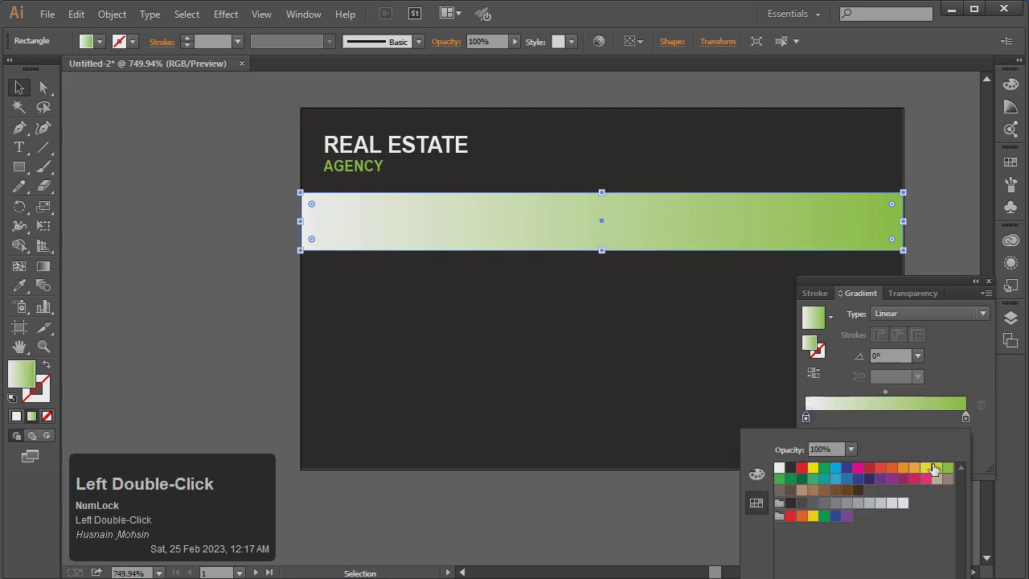
pyautogui.click(947, 469)
pyautogui.click(791, 479)
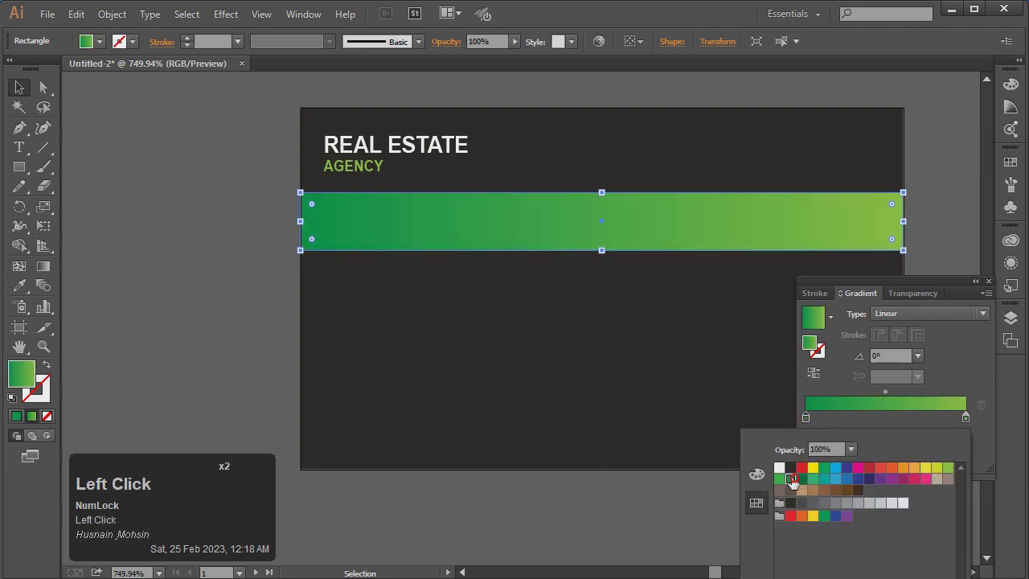
pyautogui.click(779, 480)
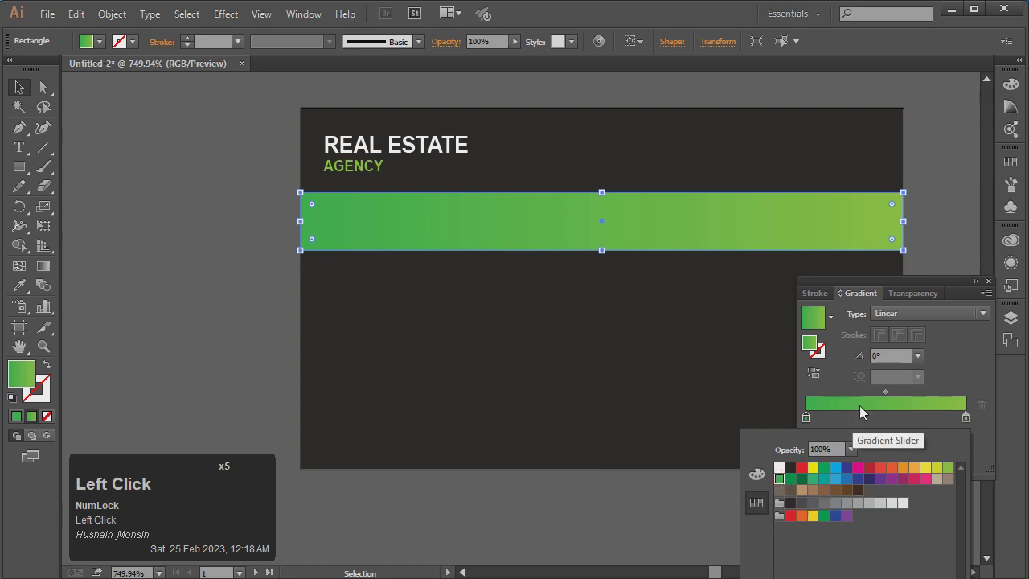
pyautogui.click(888, 417)
# Add a middle stop at 50.74% in bright lime #8DF83F, with green at 248
pyautogui.click(886, 418)
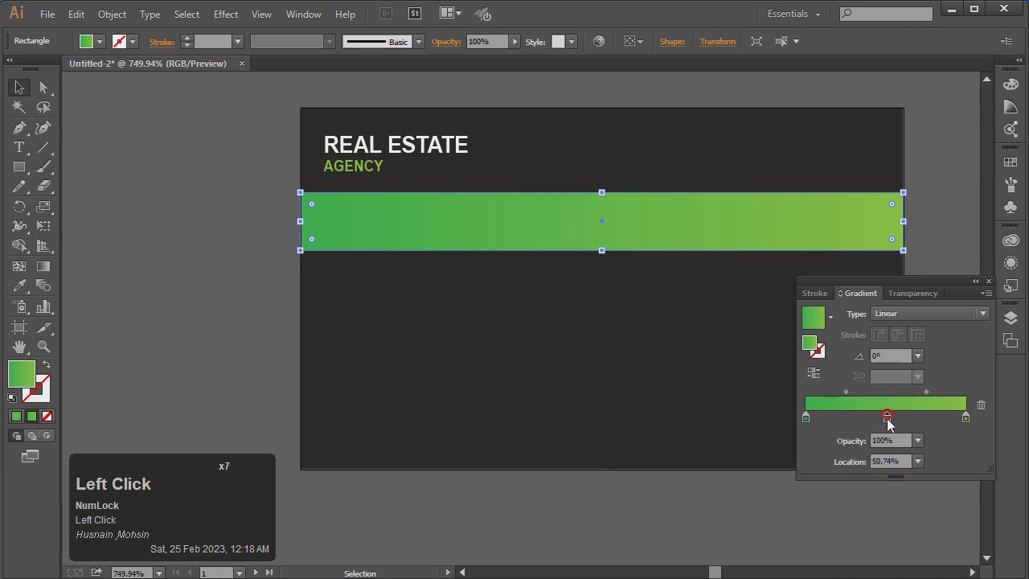
pyautogui.doubleClick(886, 417)
pyautogui.click(946, 468)
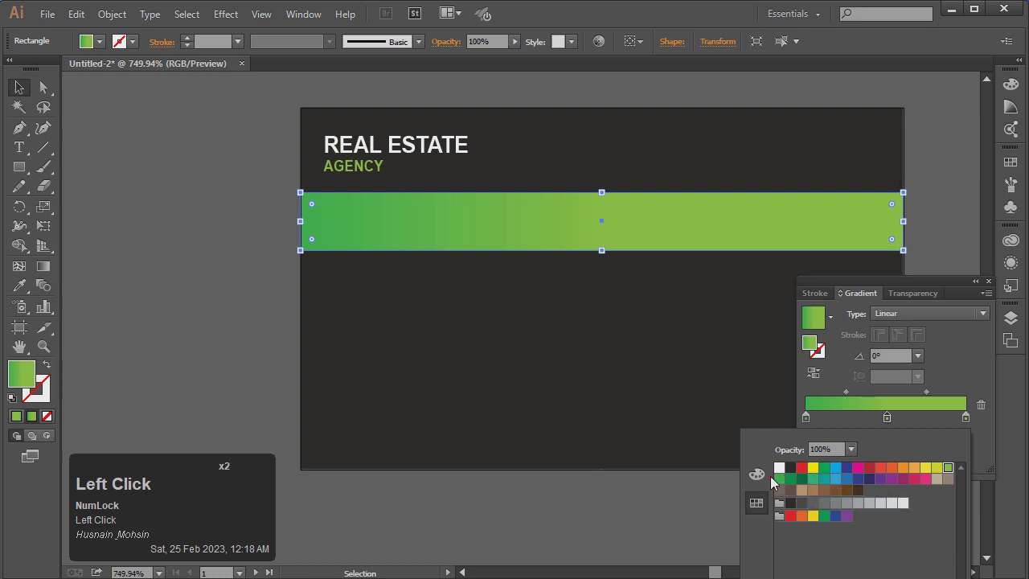
pyautogui.click(756, 475)
pyautogui.moveTo(890, 503); pyautogui.dragTo(909, 504)
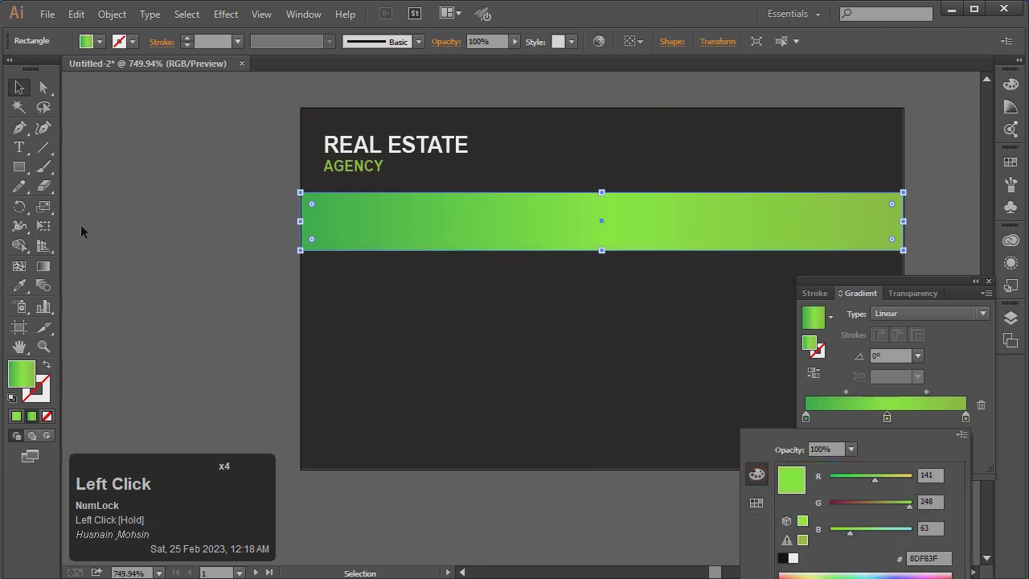
pyautogui.click(46, 268)
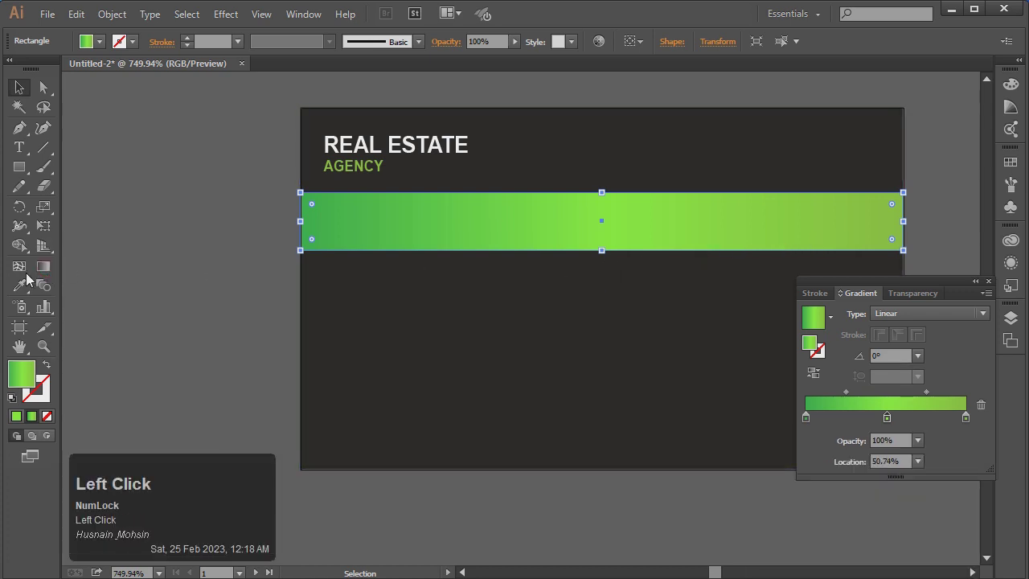
# Redraw the gradient left to right across the band, dark green to lime
pyautogui.click(44, 266)
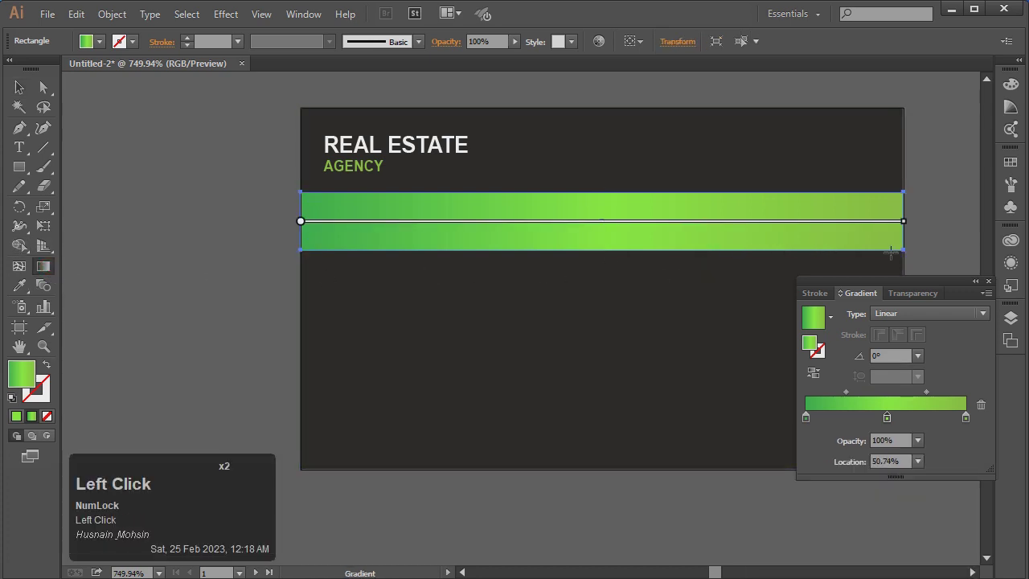
pyautogui.moveTo(919, 254)
pyautogui.mouseDown()
pyautogui.moveTo(673, 261)
pyautogui.moveTo(287, 247)
pyautogui.mouseUp()
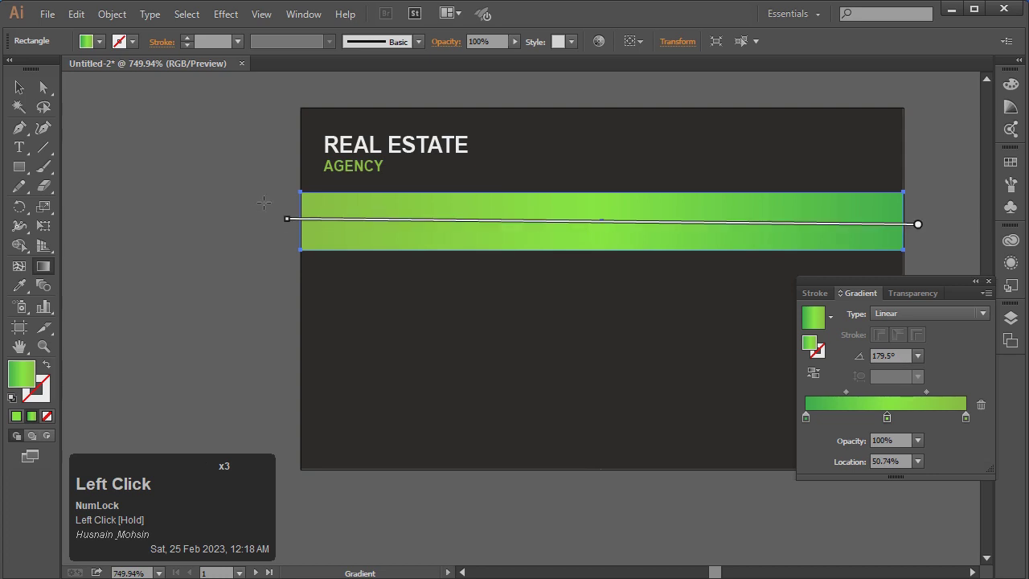
pyautogui.moveTo(282, 200); pyautogui.dragTo(945, 201)
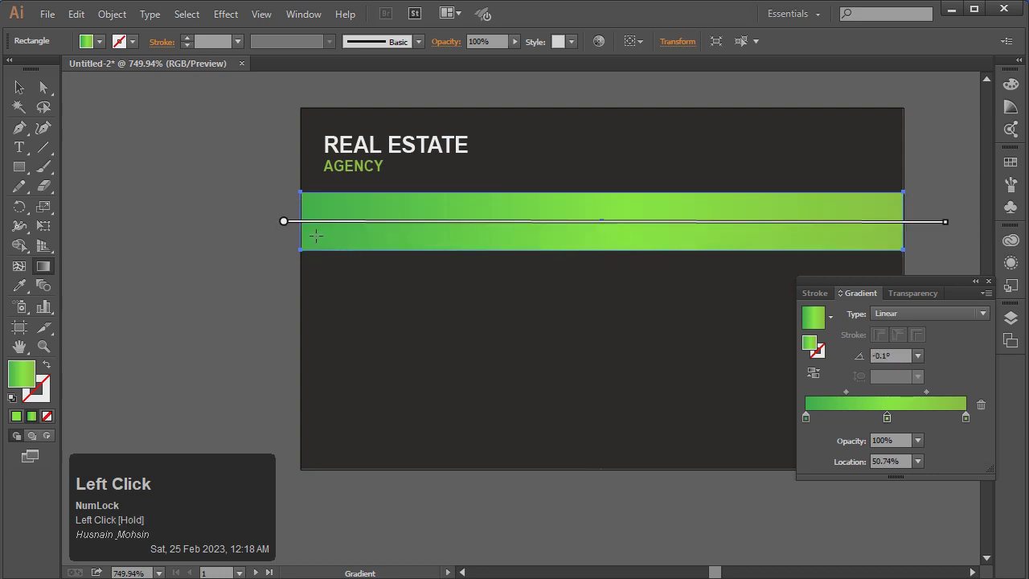
pyautogui.moveTo(302, 226)
pyautogui.mouseDown()
pyautogui.moveTo(833, 234)
pyautogui.moveTo(932, 230)
pyautogui.moveTo(940, 217)
pyautogui.mouseUp()
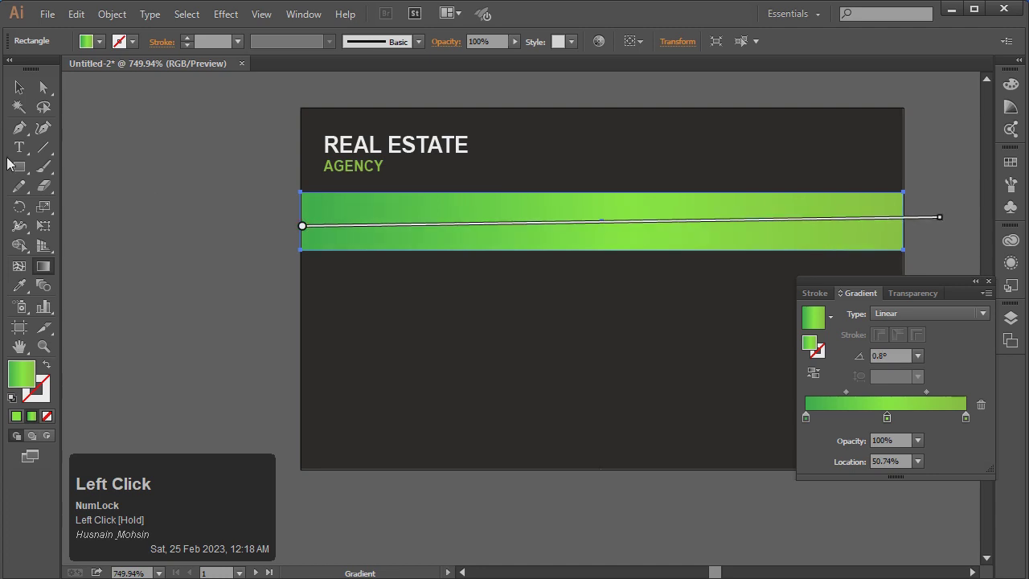
# Close the Gradient panel and drag the band's bottom edge up slightly
pyautogui.click(19, 86)
pyautogui.click(178, 168)
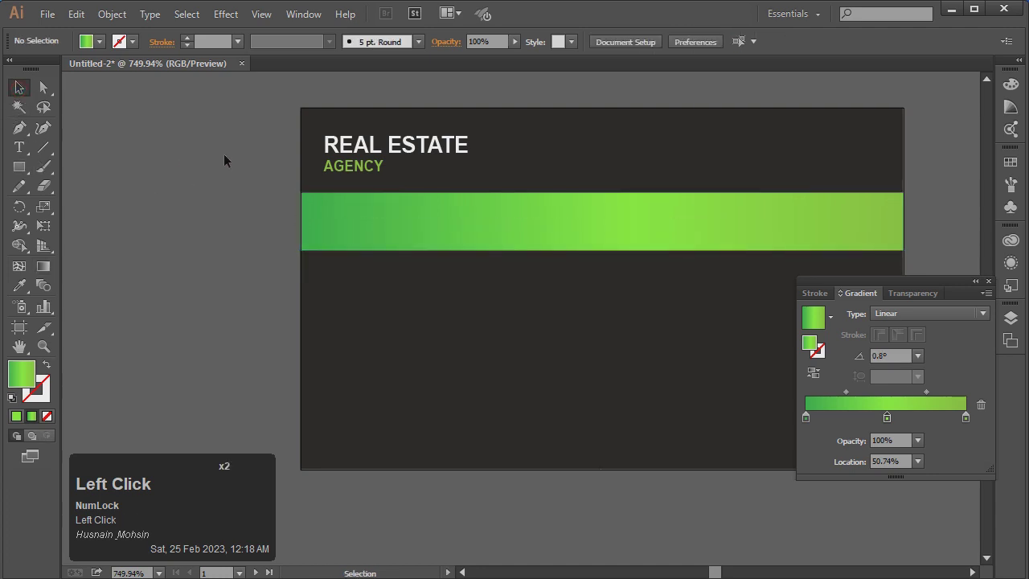
pyautogui.click(988, 280)
pyautogui.click(649, 219)
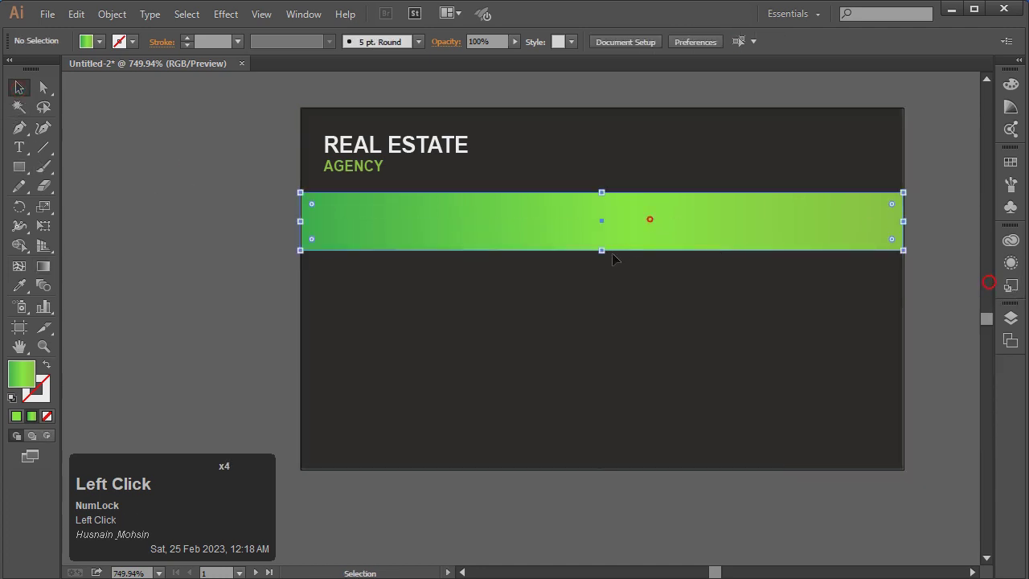
pyautogui.moveTo(602, 250); pyautogui.dragTo(605, 245)
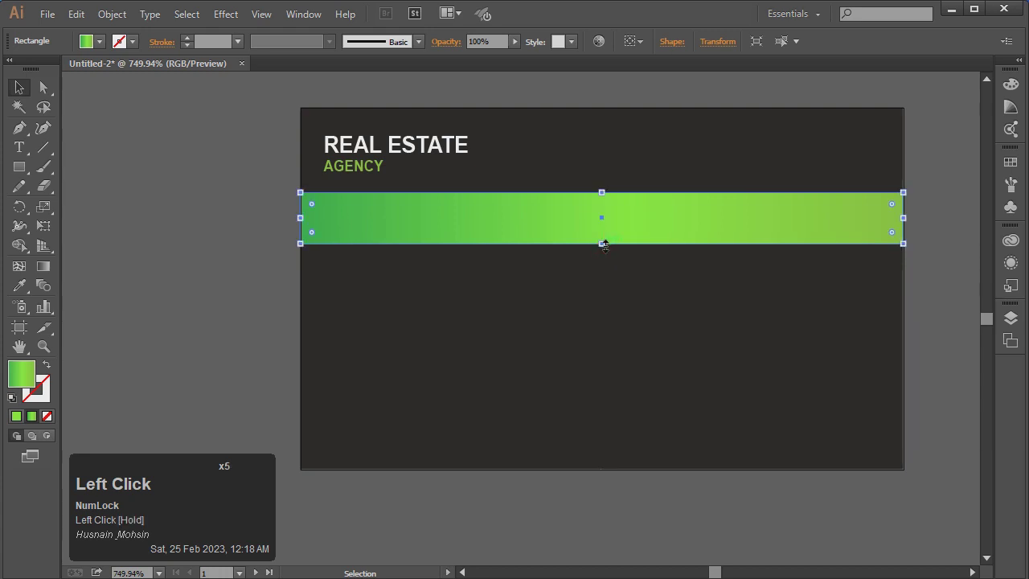
pyautogui.click(242, 213)
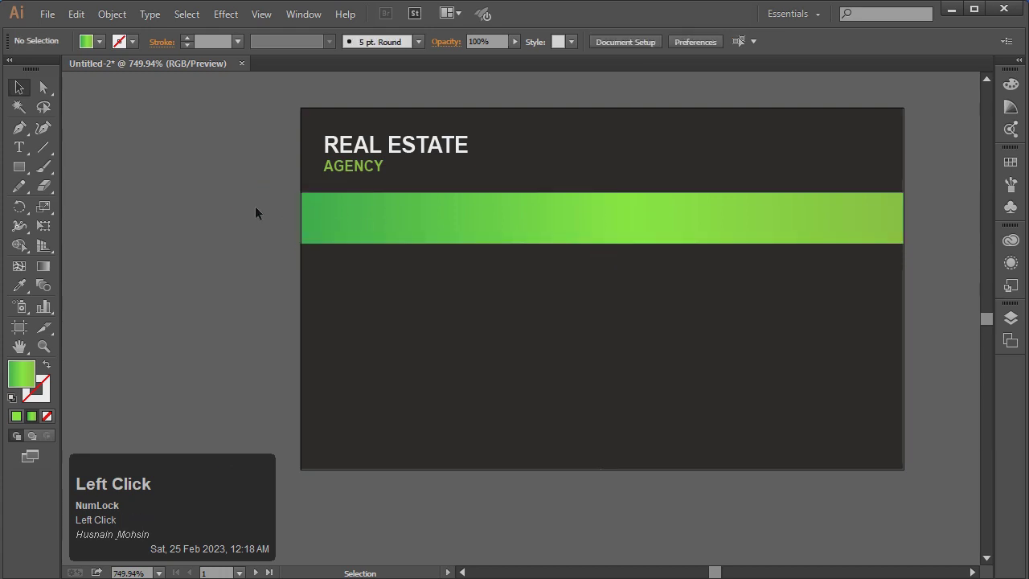
# Bring the green house logo from the logo document into the business card
pyautogui.click(212, 201)
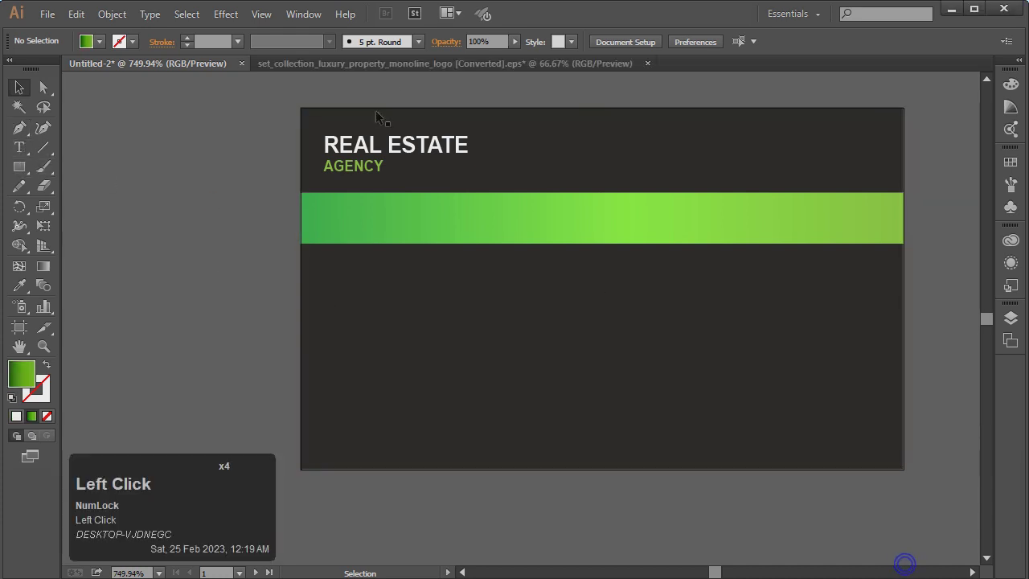
pyautogui.click(399, 69)
pyautogui.click(450, 254)
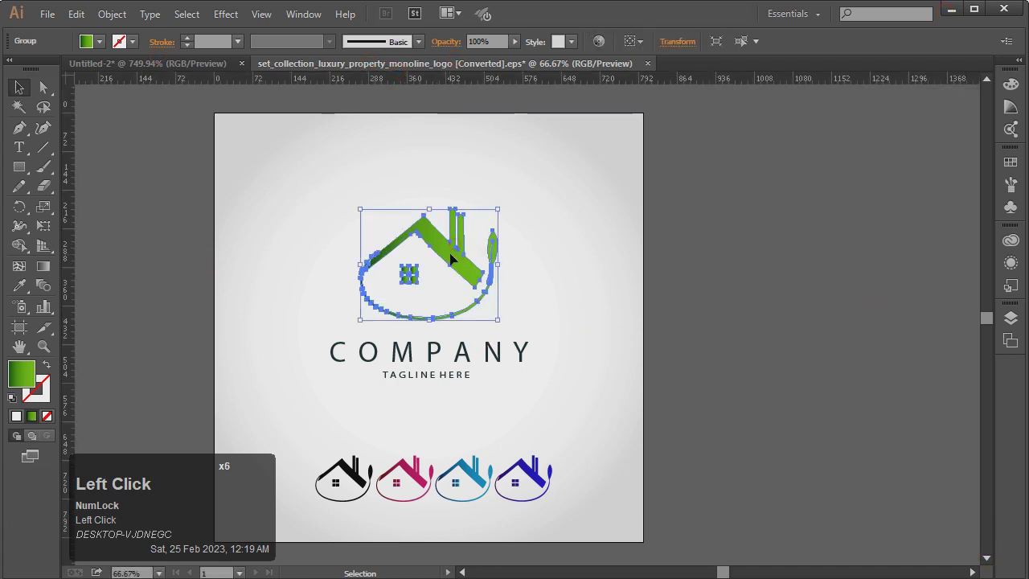
pyautogui.moveTo(450, 254); pyautogui.dragTo(211, 65)
pyautogui.moveTo(316, 198); pyautogui.dragTo(427, 227)
pyautogui.moveTo(510, 255); pyautogui.dragTo(405, 494)
pyautogui.moveTo(427, 370); pyautogui.dragTo(741, 476)
pyautogui.moveTo(429, 310); pyautogui.dragTo(791, 407)
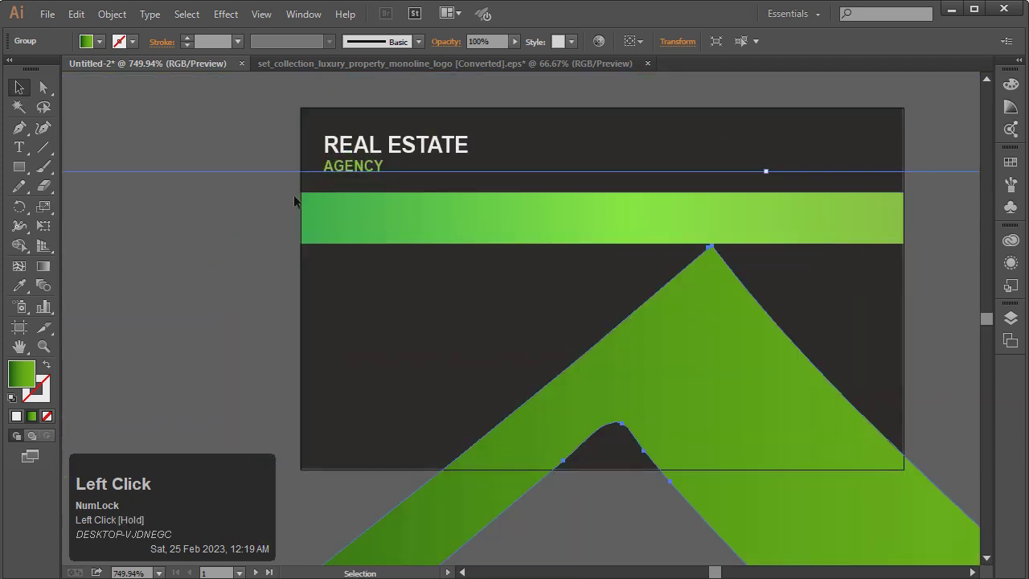
# Scale the logo down proportionally and place it at the card's top right
pyautogui.press('ctrl+KP_Subtract')
pyautogui.press('ctrl+KP_Subtract')
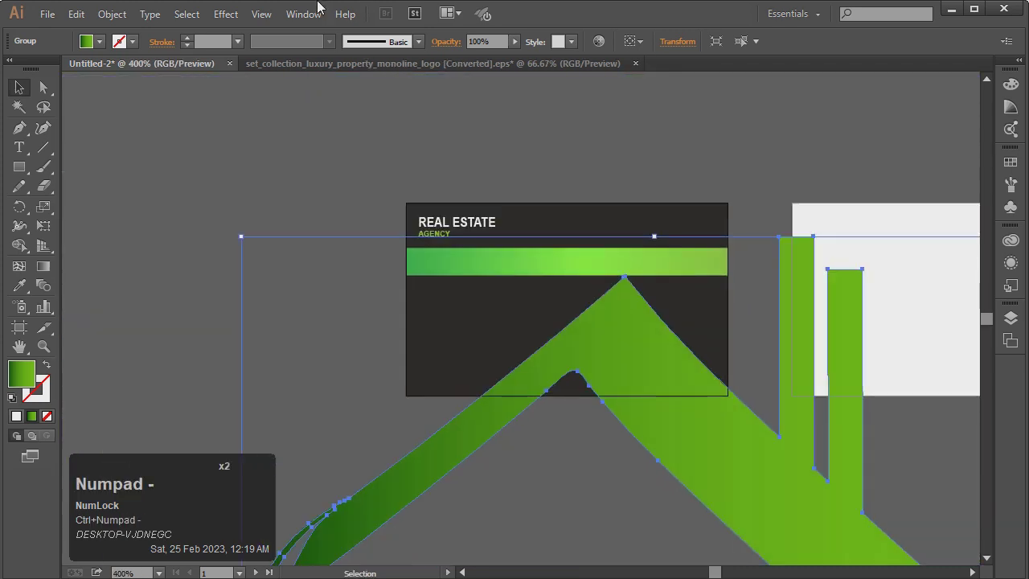
pyautogui.moveTo(241, 239); pyautogui.dragTo(600, 527)
pyautogui.moveTo(667, 526); pyautogui.dragTo(655, 179)
pyautogui.moveTo(695, 272); pyautogui.dragTo(682, 244)
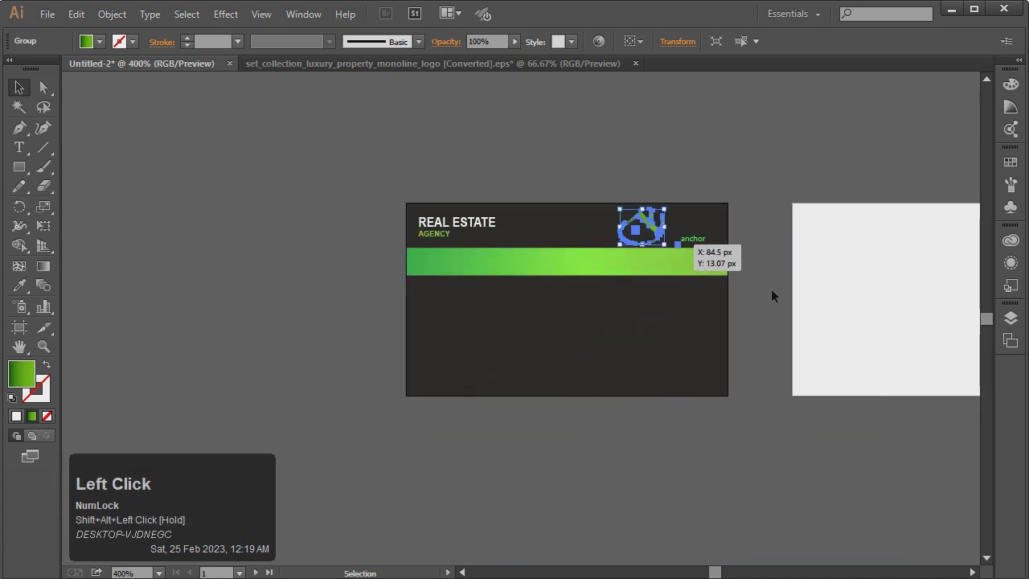
pyautogui.click(772, 290)
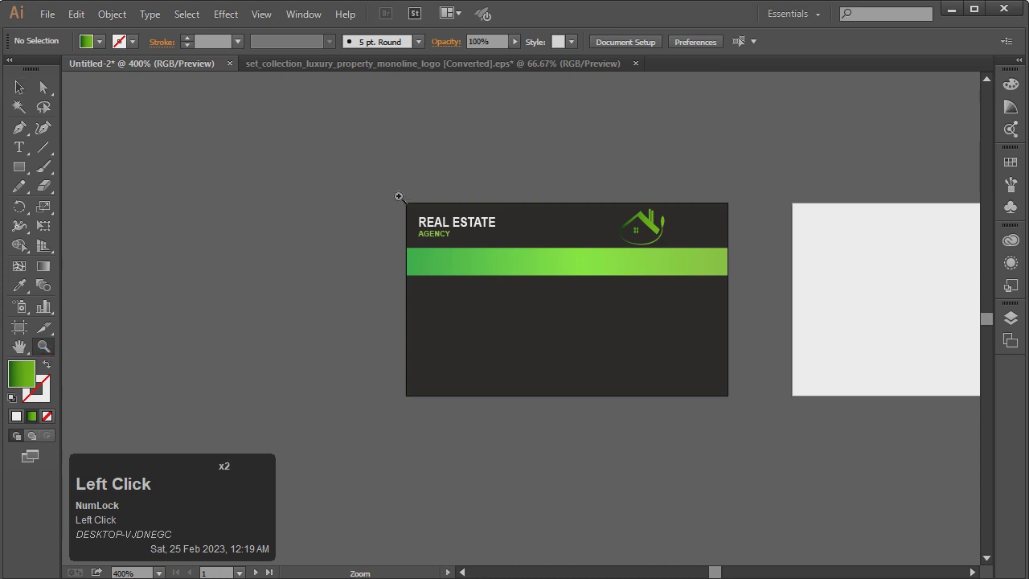
pyautogui.moveTo(759, 420); pyautogui.dragTo(763, 416)
# Close the logo source file without saving changes
pyautogui.click(21, 88)
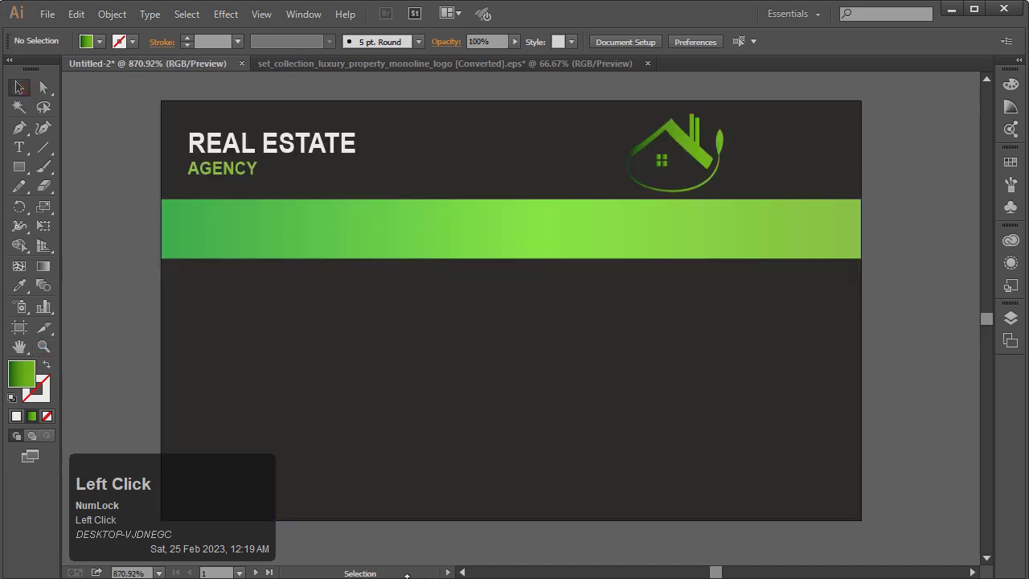
pyautogui.tripleClick(462, 572)
pyautogui.click(463, 572)
pyautogui.click(463, 572)
pyautogui.click(463, 571)
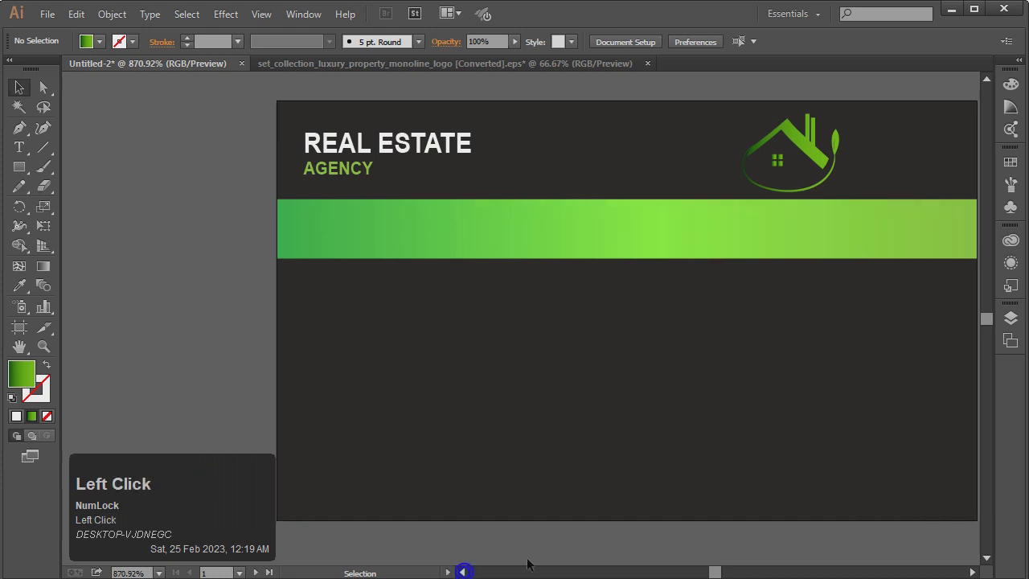
pyautogui.click(648, 63)
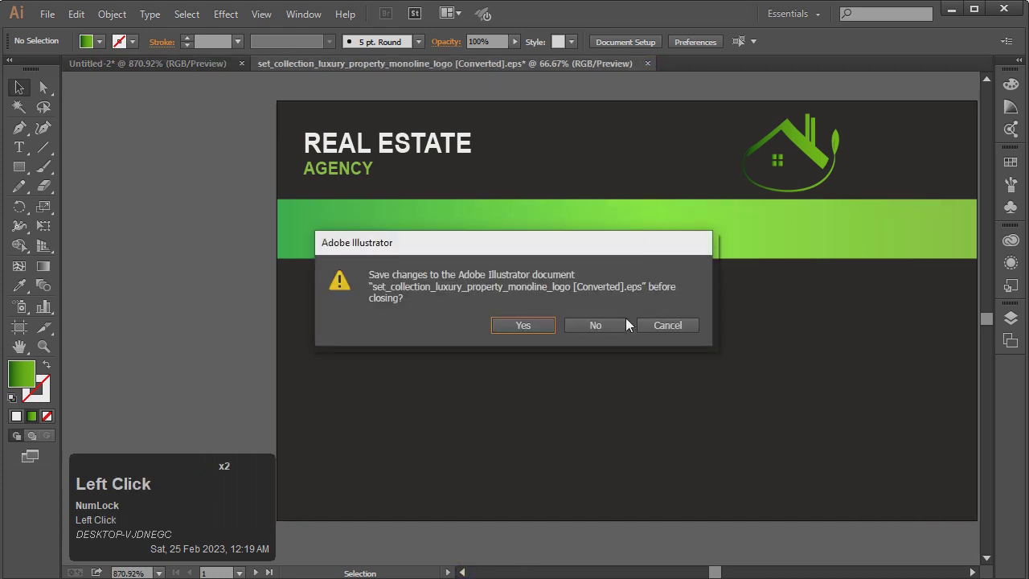
pyautogui.click(622, 323)
# Recolour the logo with the green band's gradient using the Eyedropper and shift it slightly left
pyautogui.click(813, 185)
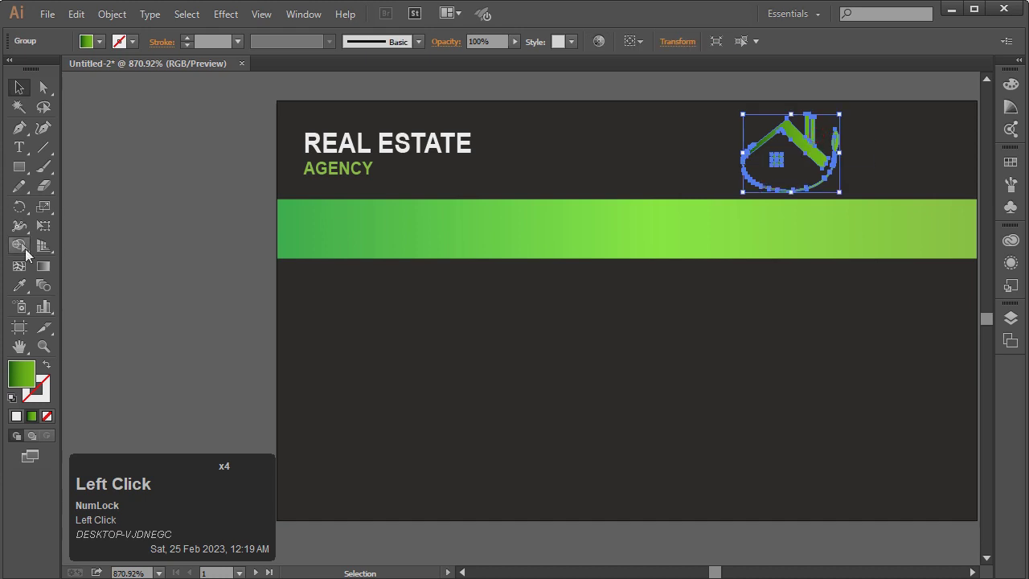
pyautogui.click(19, 286)
pyautogui.click(717, 240)
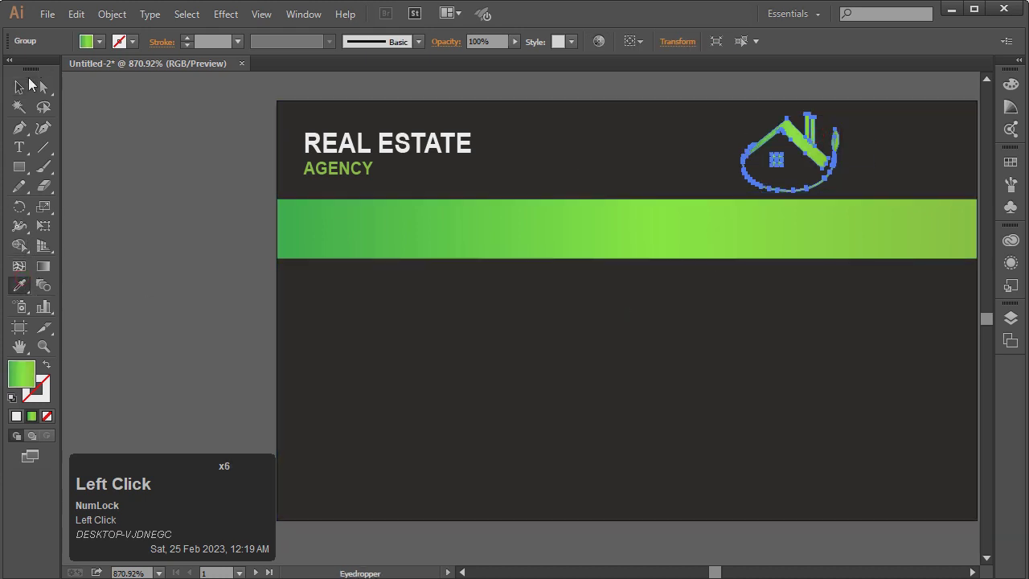
pyautogui.click(19, 87)
pyautogui.doubleClick(111, 131)
pyautogui.moveTo(804, 149); pyautogui.dragTo(768, 150)
# Shrink the house logo a little more
pyautogui.tripleClick(972, 572)
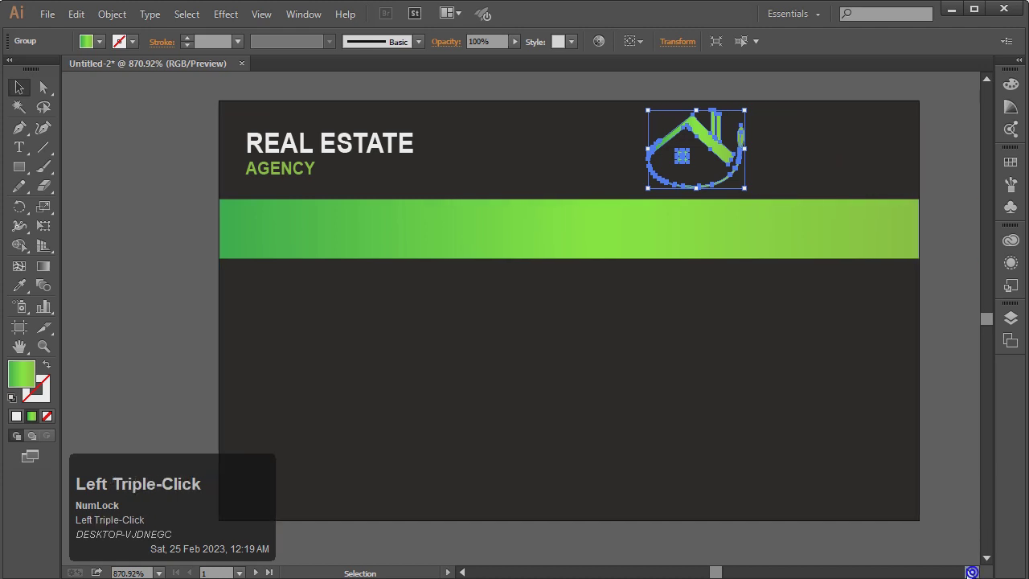
pyautogui.click(942, 446)
pyautogui.click(705, 150)
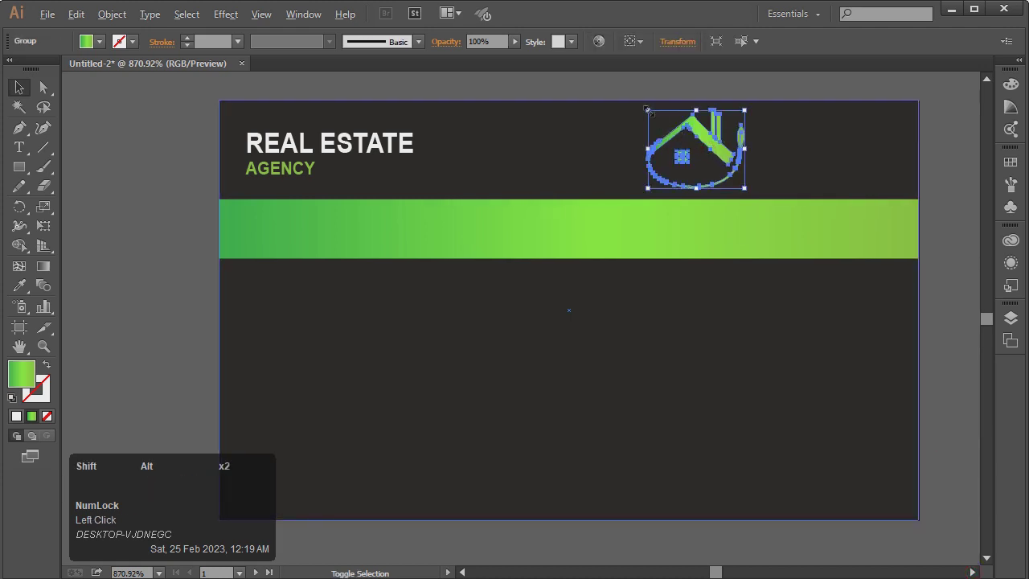
pyautogui.moveTo(647, 108); pyautogui.dragTo(667, 125)
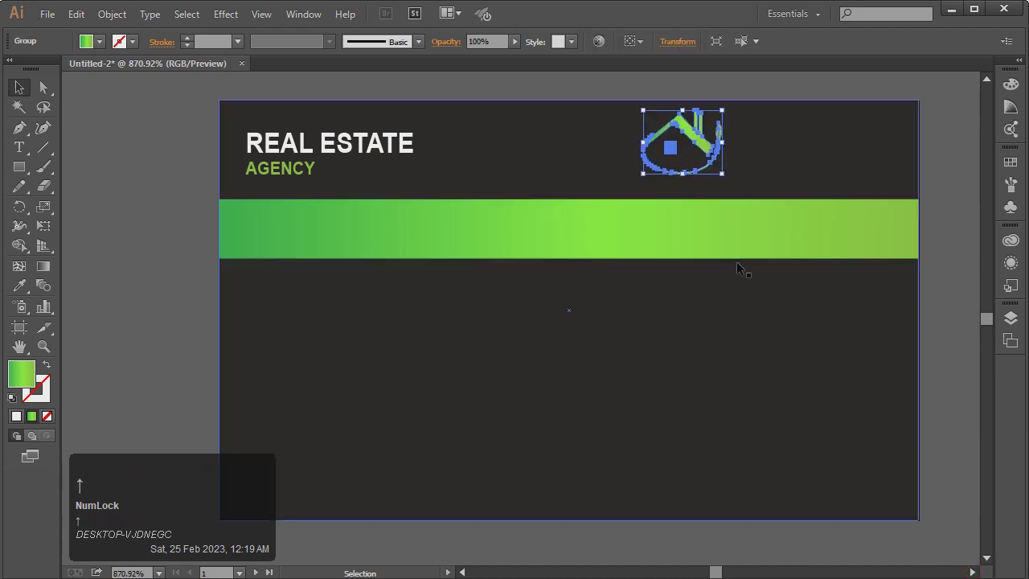
# Type 'YOUR LOGO' as new text to the right of the card
pyautogui.click(389, 147)
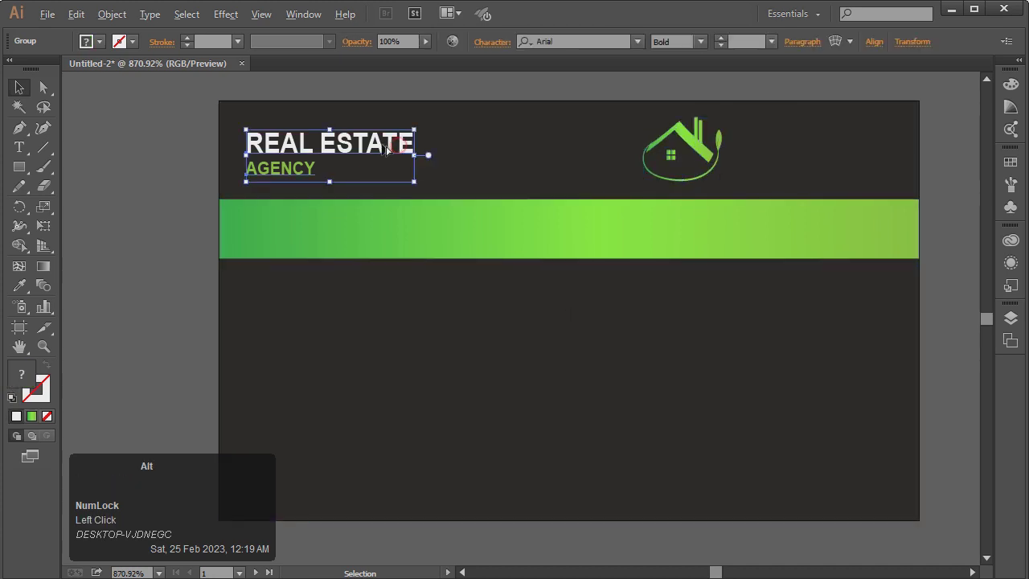
pyautogui.rightClick(384, 151)
pyautogui.click(68, 164)
pyautogui.click(19, 147)
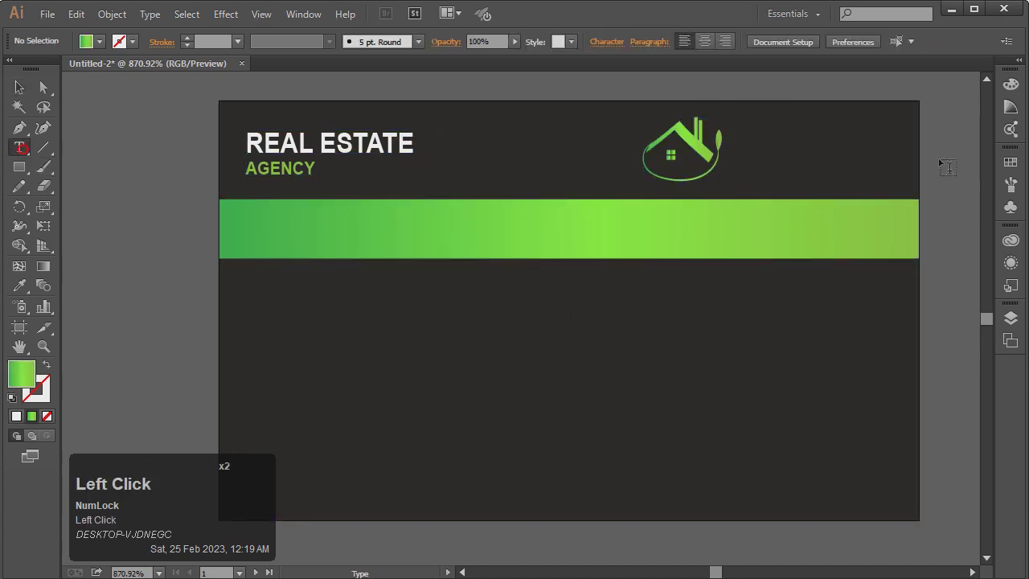
pyautogui.click(764, 160)
pyautogui.write('YOUR LOGO')
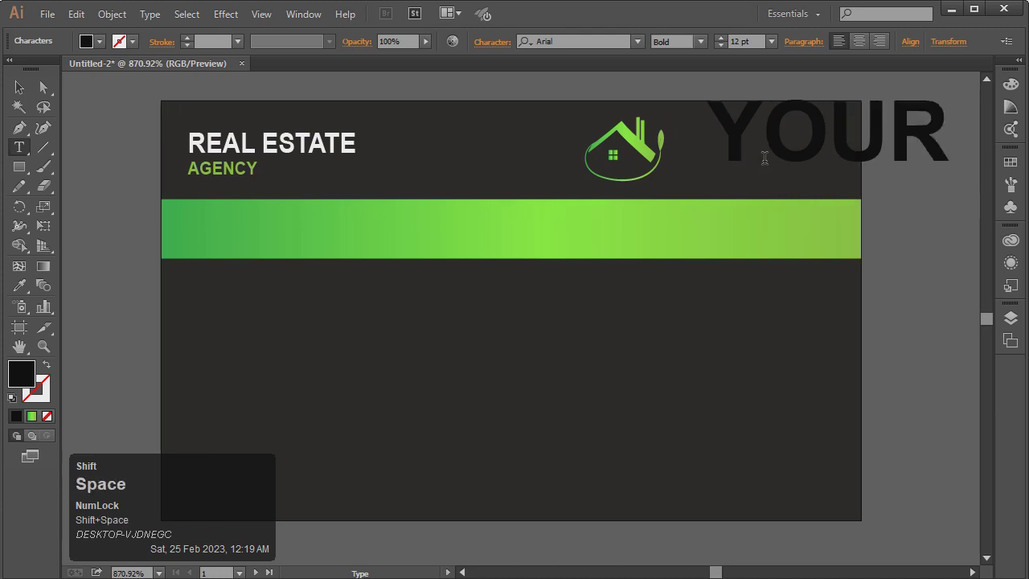
# Make YOUR LOGO white, shrink it to about 4.79 pt and move it beside the house
pyautogui.click(19, 86)
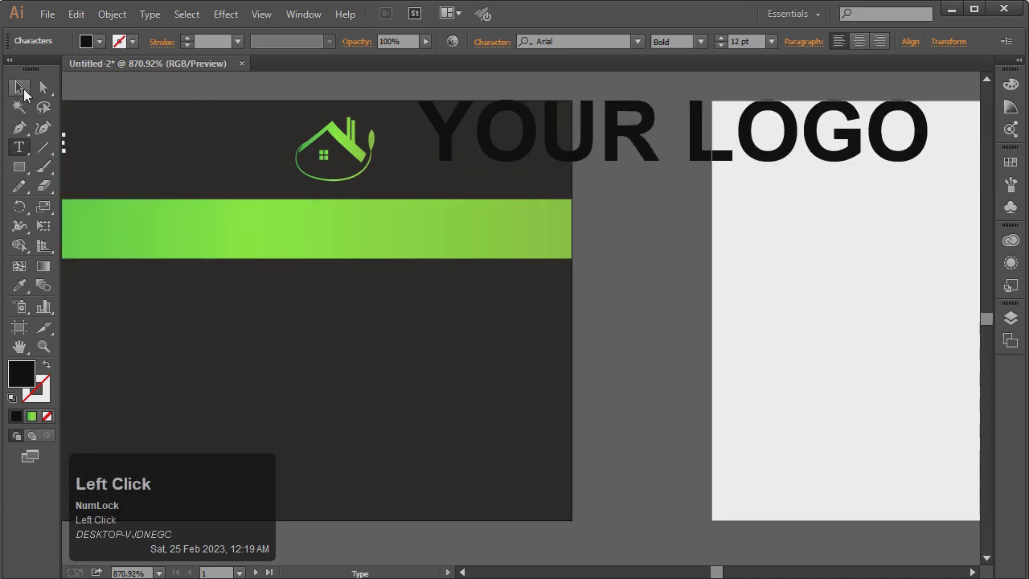
pyautogui.click(99, 41)
pyautogui.click(33, 69)
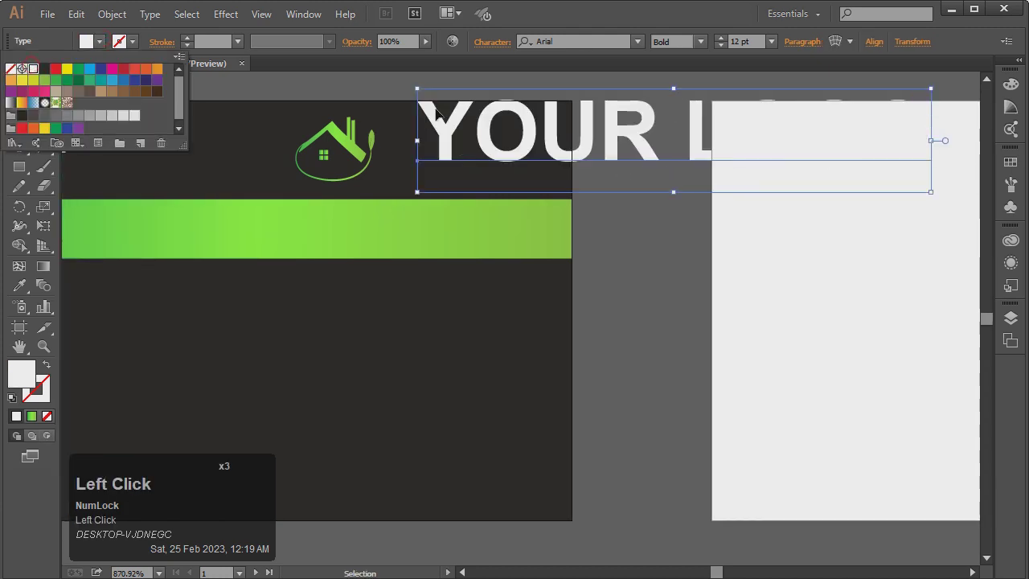
pyautogui.moveTo(417, 89); pyautogui.dragTo(501, 118)
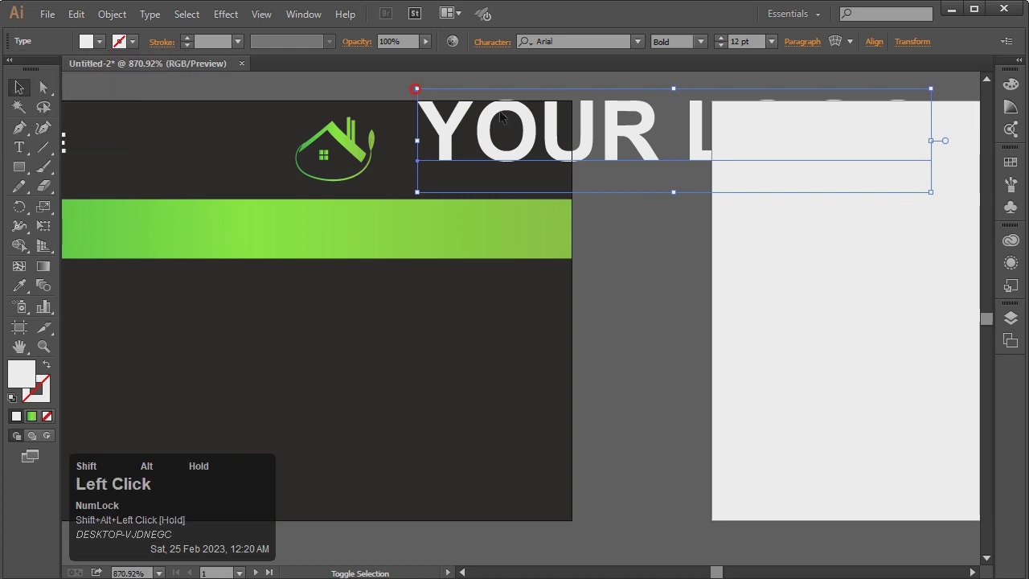
pyautogui.moveTo(416, 89); pyautogui.dragTo(572, 121)
pyautogui.moveTo(707, 143); pyautogui.dragTo(511, 158)
pyautogui.click(470, 572)
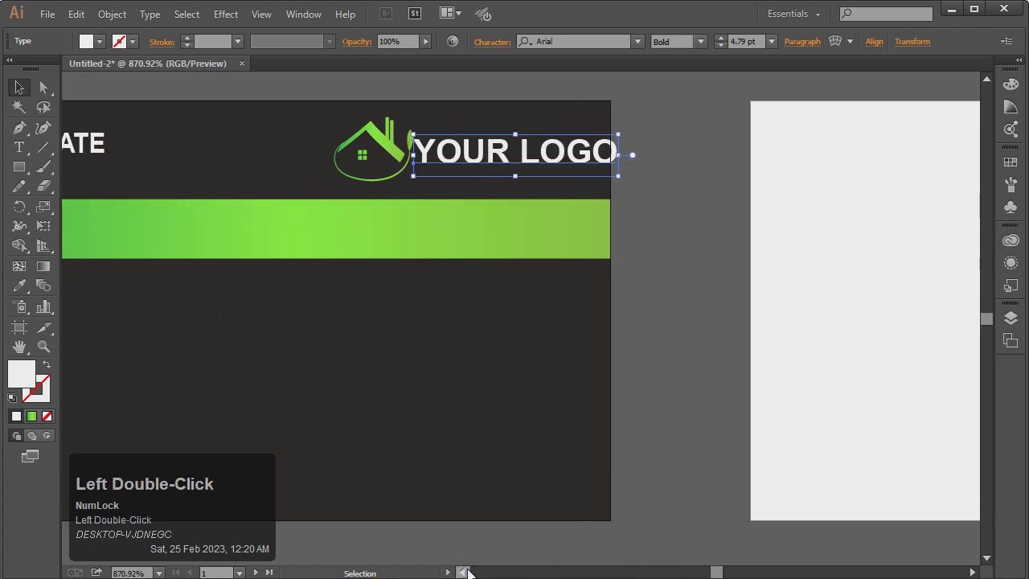
pyautogui.click(470, 572)
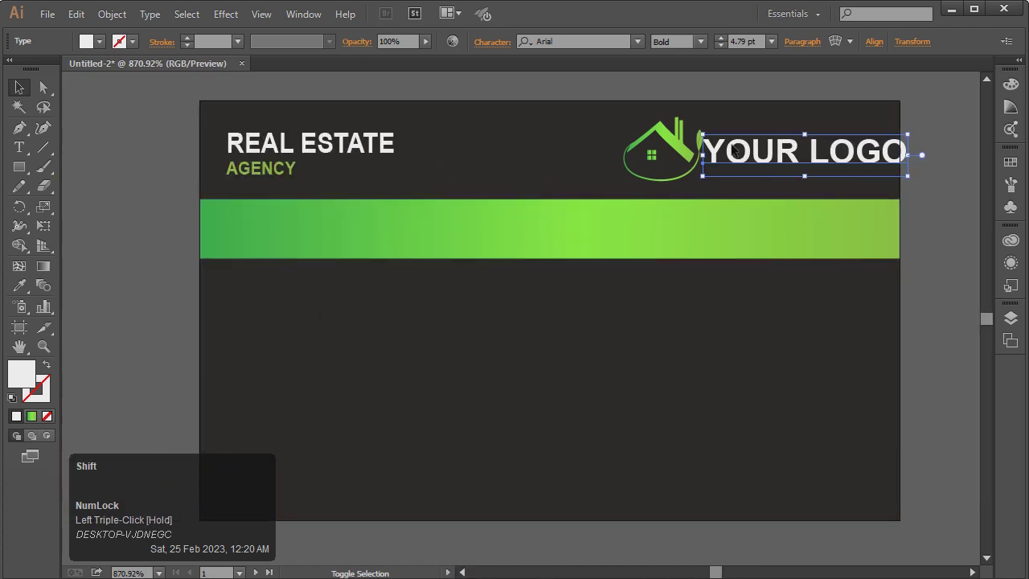
# Fine-tune YOUR LOGO to 3.55 pt and nudge it into place beside the house logo
pyautogui.moveTo(702, 134); pyautogui.dragTo(731, 140)
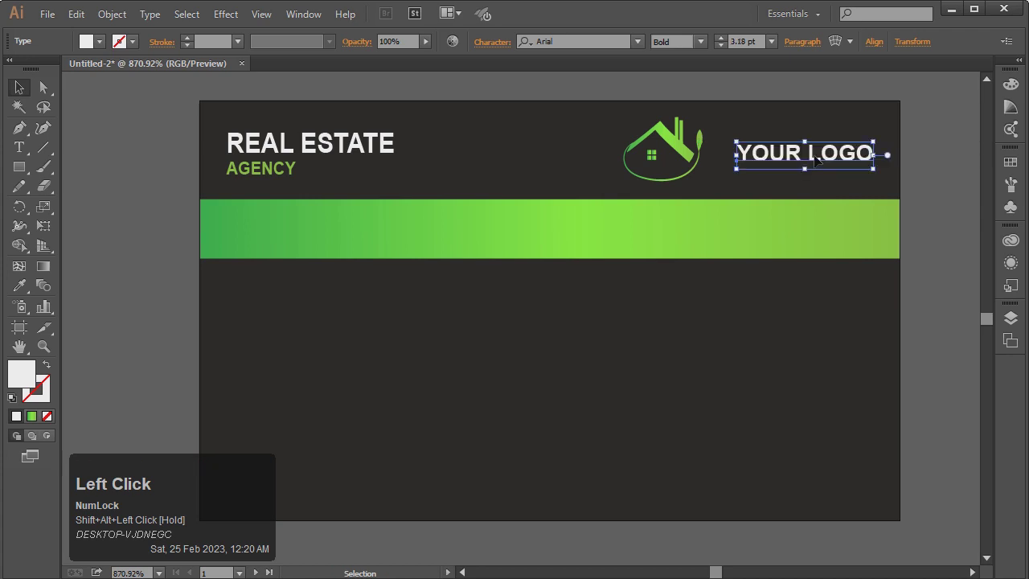
pyautogui.moveTo(818, 157); pyautogui.dragTo(791, 158)
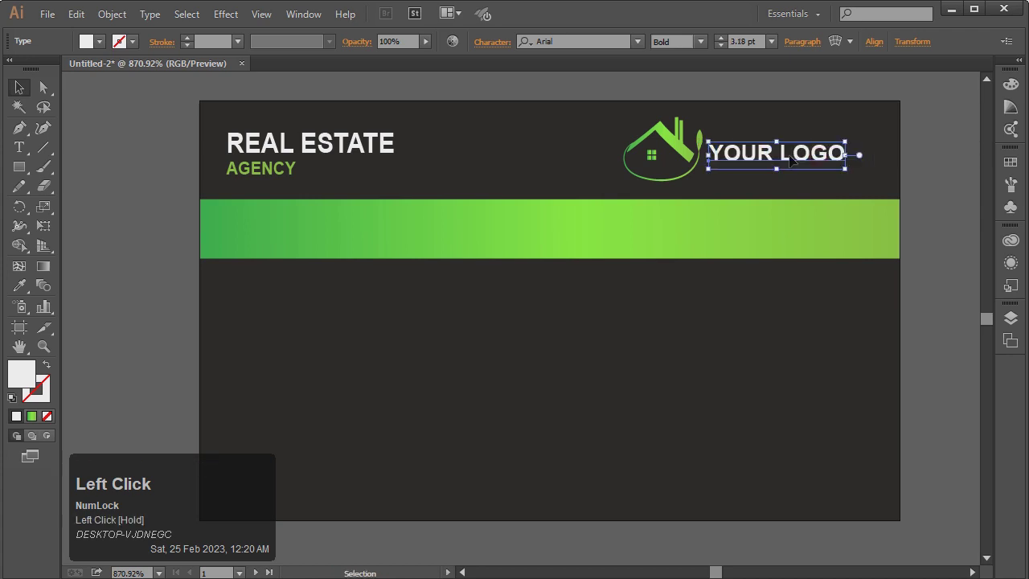
pyautogui.click(957, 211)
pyautogui.press('ctrl+KP_Subtract')
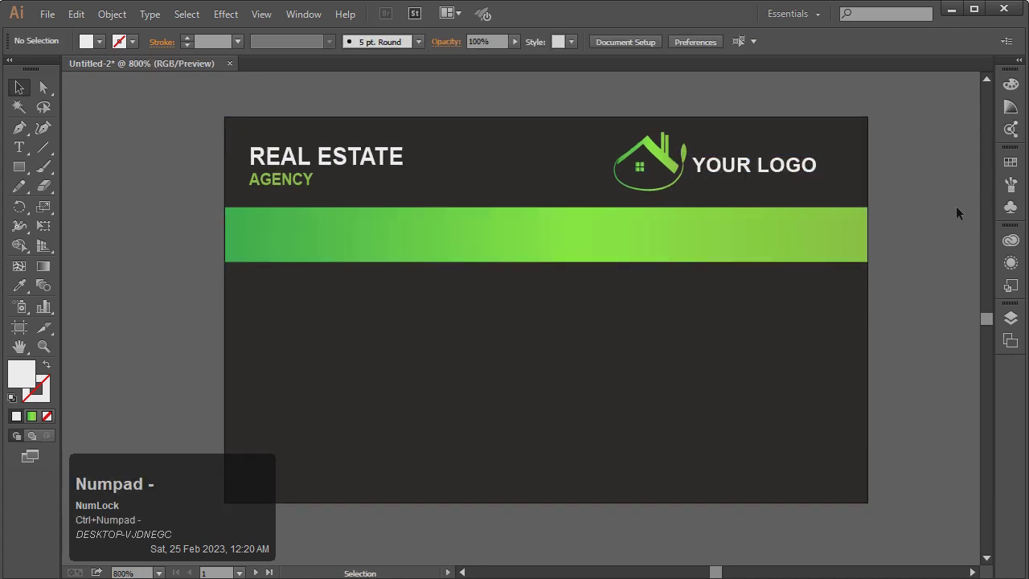
pyautogui.click(679, 161)
pyautogui.click(704, 163)
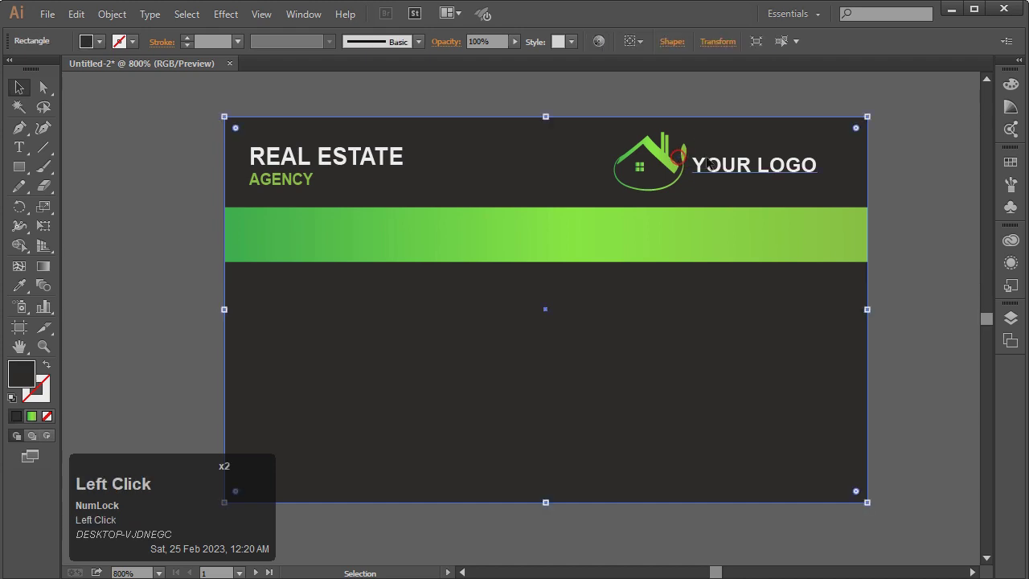
pyautogui.press('Up')
pyautogui.press('Down')
pyautogui.press('Right')
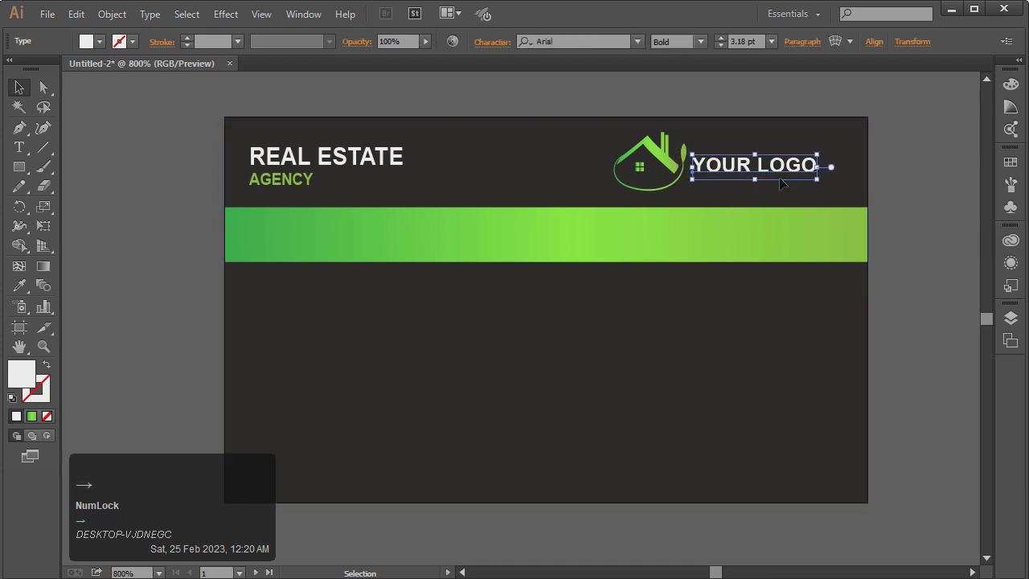
pyautogui.moveTo(817, 180); pyautogui.dragTo(831, 182)
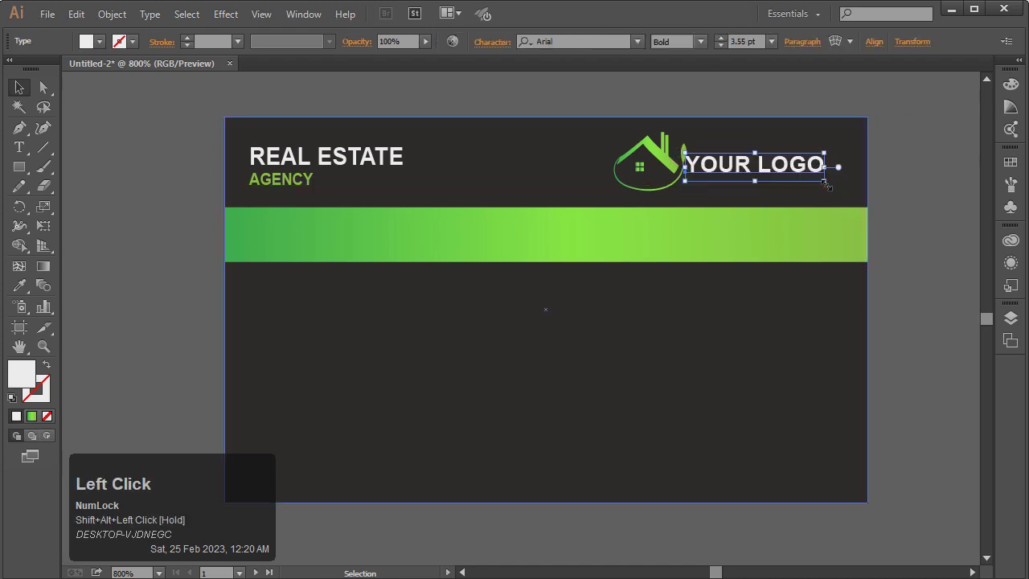
pyautogui.click(913, 210)
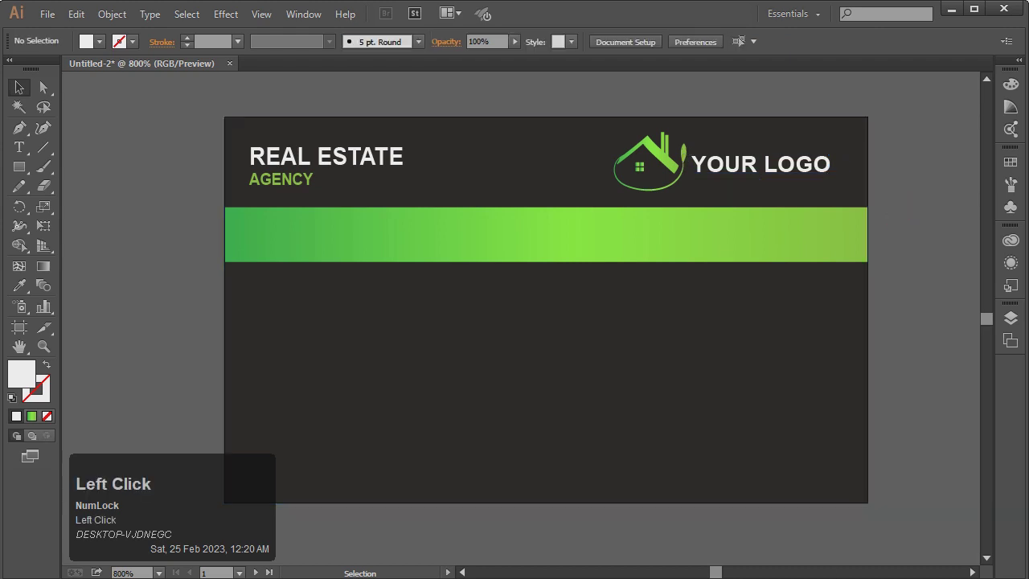
# Draw a tall thin rectangle across the green band below the logo
pyautogui.click(45, 348)
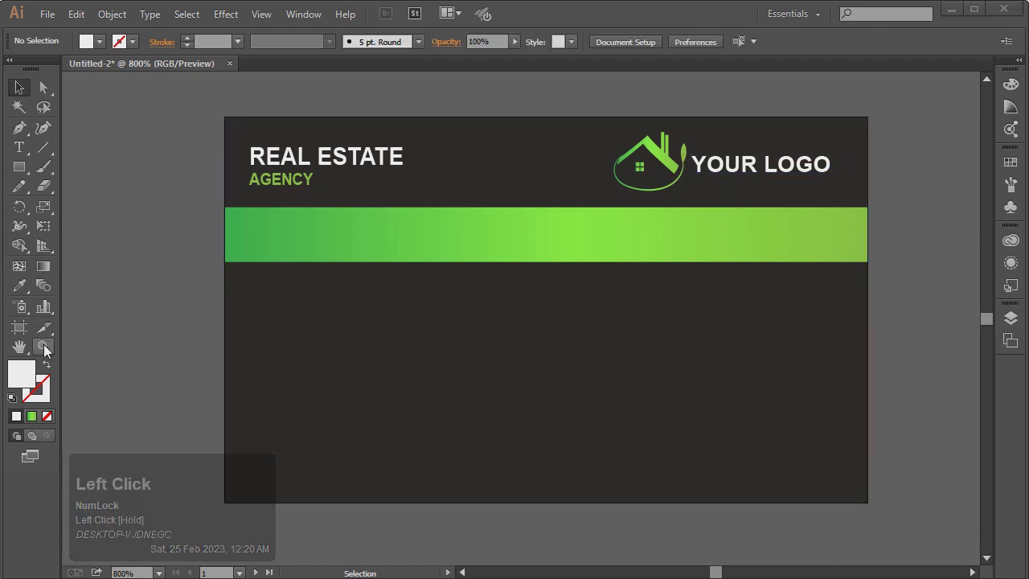
pyautogui.moveTo(623, 234); pyautogui.dragTo(763, 289)
pyautogui.click(24, 170)
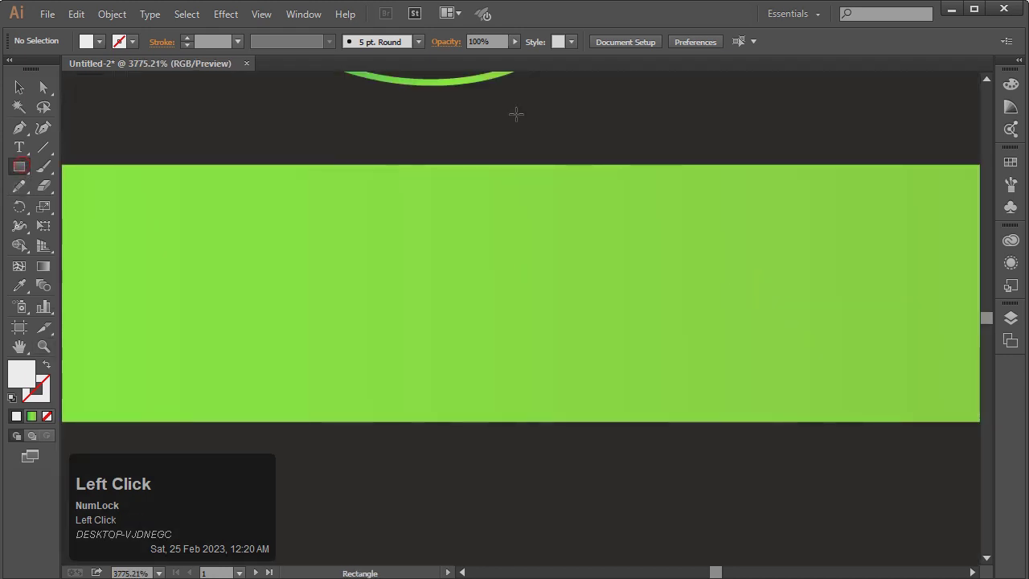
pyautogui.press('ctrl+KP_Subtract')
pyautogui.press('ctrl+KP_Subtract')
pyautogui.press('ctrl+KP_Subtract')
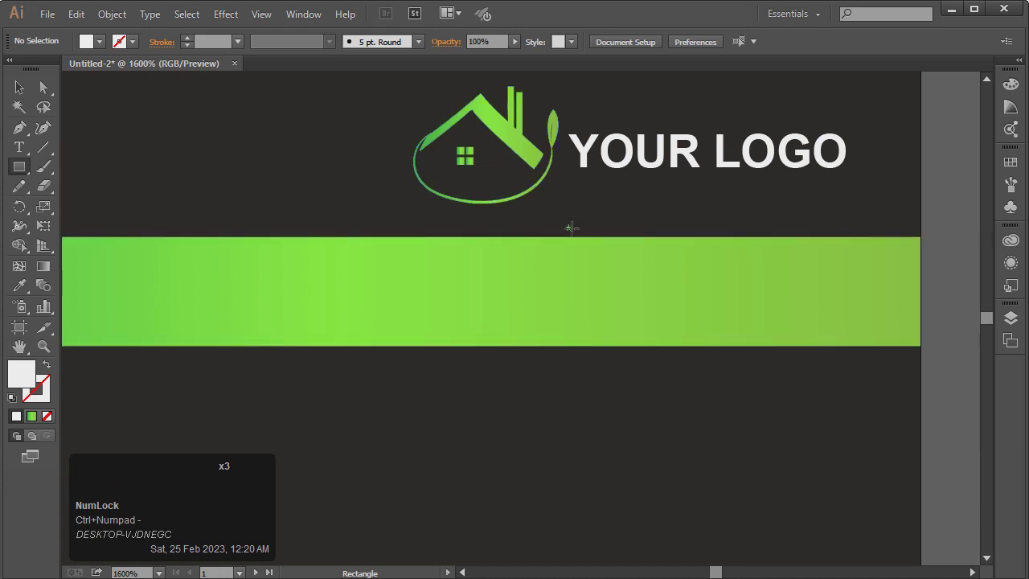
pyautogui.moveTo(532, 215); pyautogui.dragTo(558, 393)
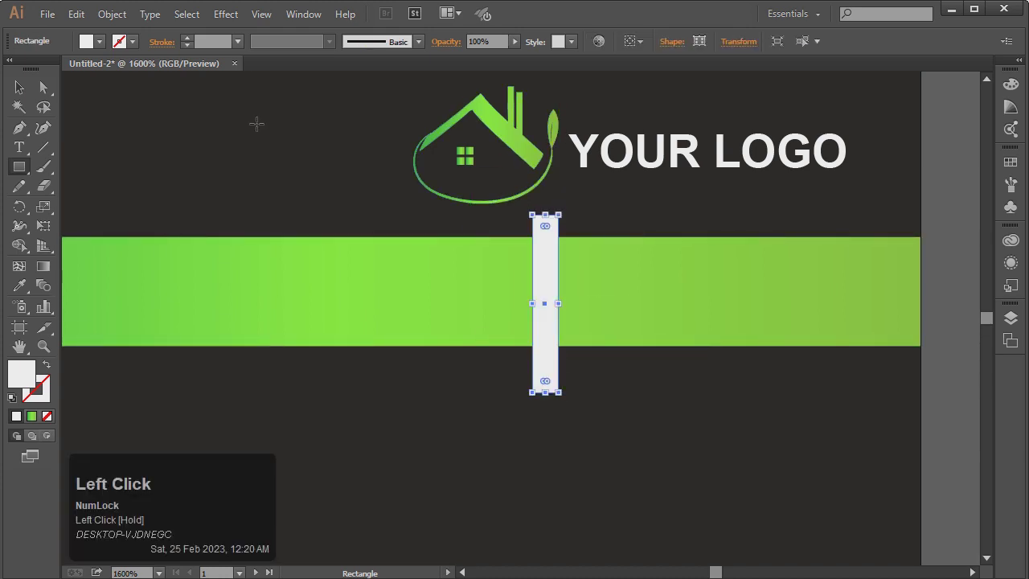
# Rotate the rectangle into a slant and move it under the house logo
pyautogui.click(17, 86)
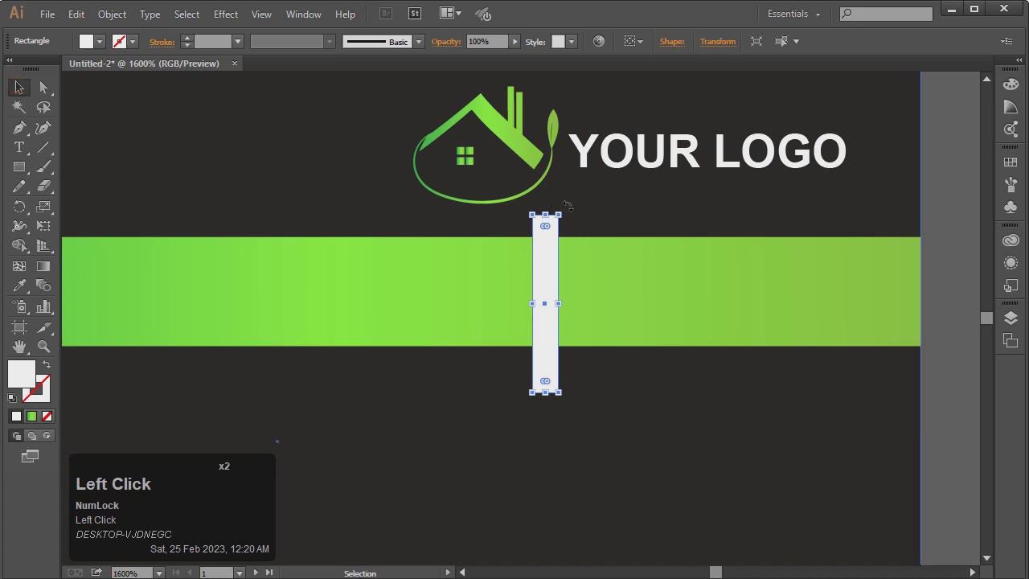
pyautogui.moveTo(567, 208)
pyautogui.mouseDown()
pyautogui.moveTo(620, 226)
pyautogui.moveTo(518, 254)
pyautogui.moveTo(552, 214)
pyautogui.moveTo(569, 210)
pyautogui.mouseUp()
pyautogui.moveTo(550, 247); pyautogui.dragTo(546, 241)
pyautogui.click(90, 44)
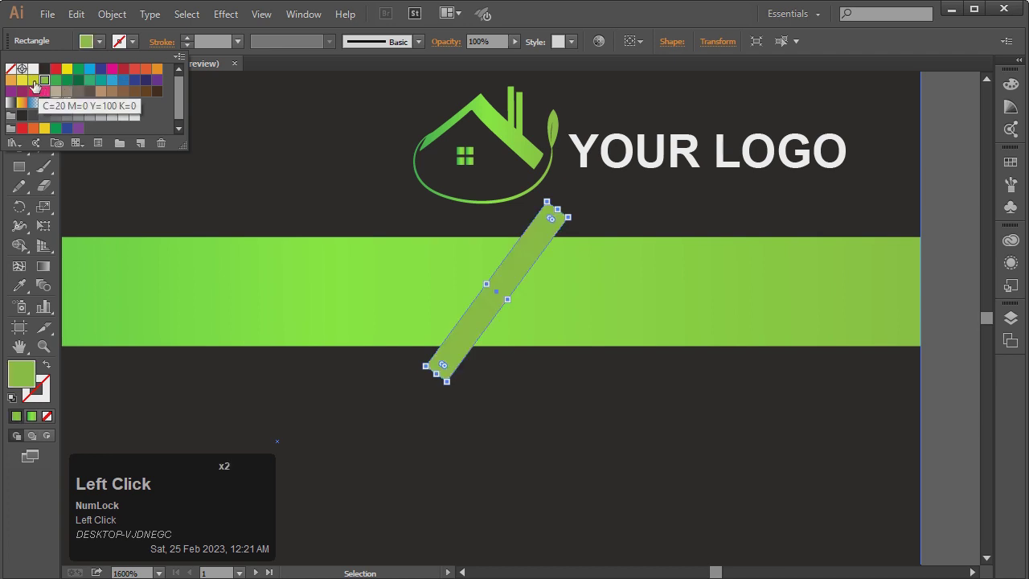
# Fill the slanted bar with the green band's gradient via the Eyedropper
pyautogui.click(33, 81)
pyautogui.click(44, 81)
pyautogui.click(55, 81)
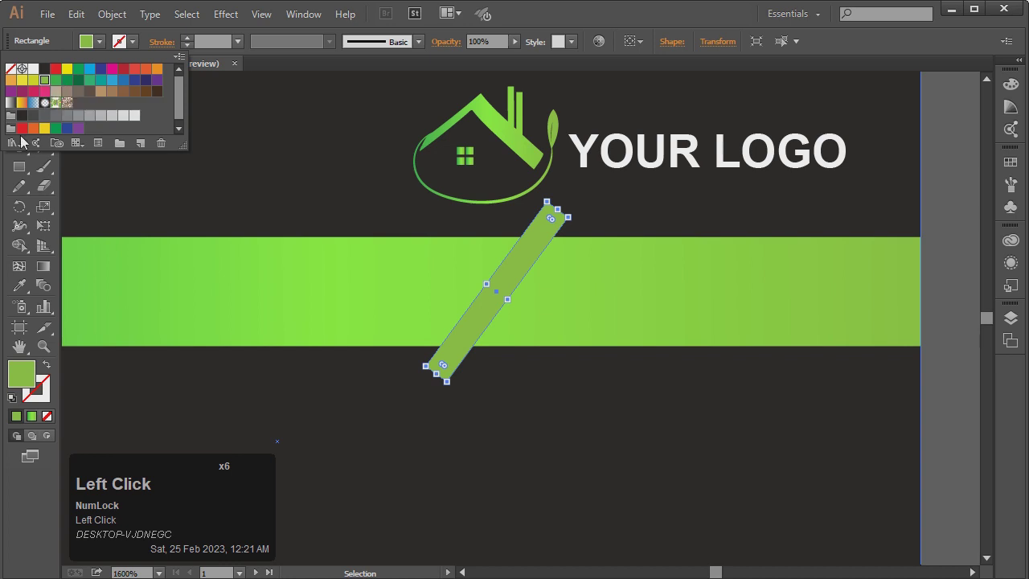
pyautogui.click(20, 275)
pyautogui.click(21, 285)
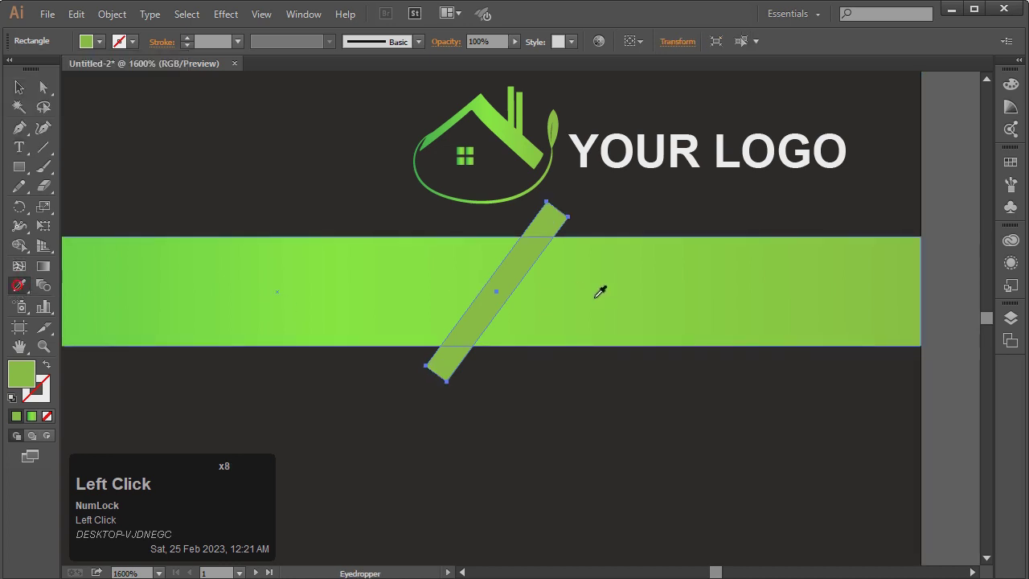
pyautogui.click(729, 306)
# Give the bar a thin black outline, settling on a 0.2 pt weight
pyautogui.click(21, 86)
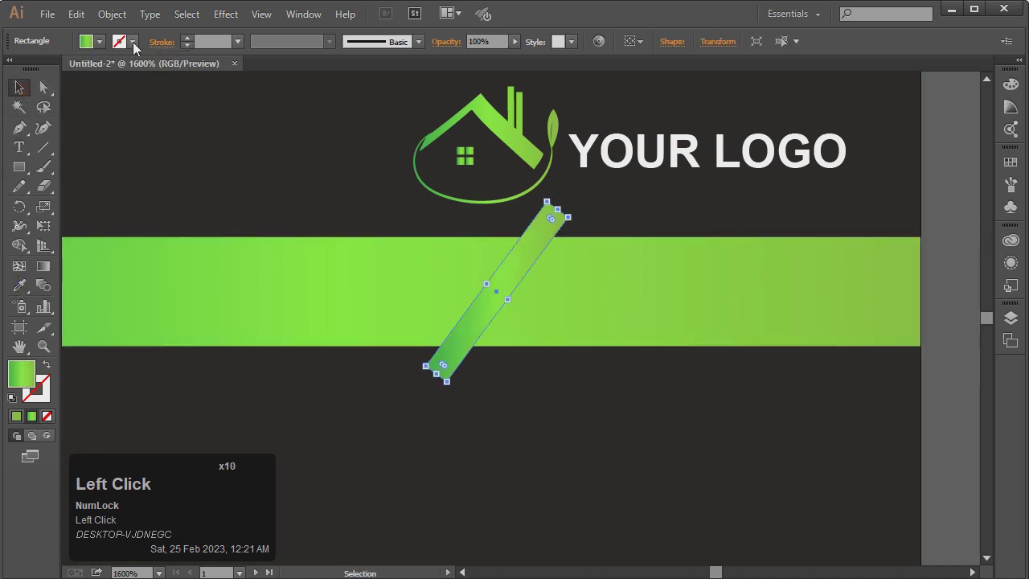
pyautogui.click(119, 41)
pyautogui.click(45, 71)
pyautogui.click(219, 46)
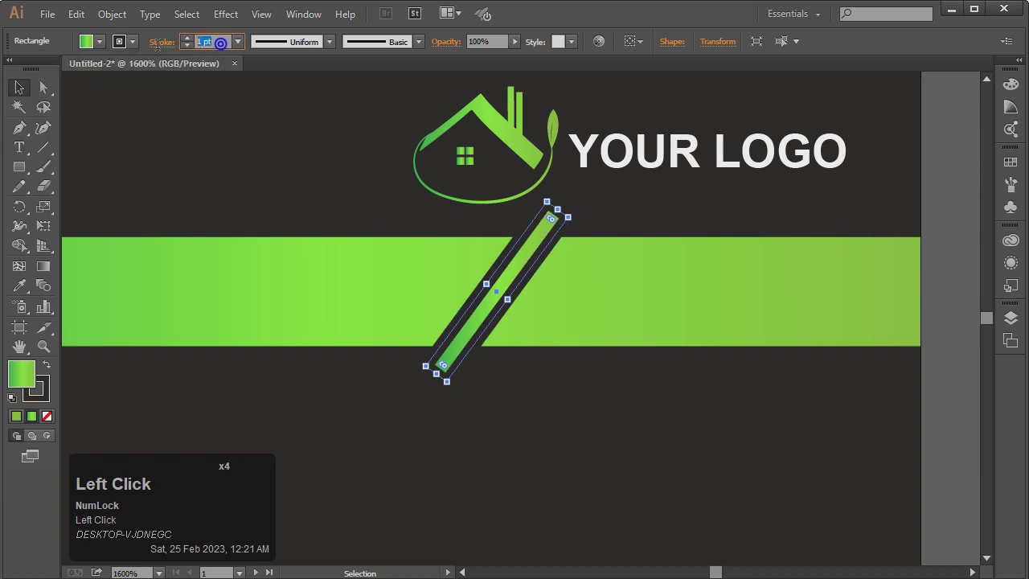
pyautogui.write('0.1')
pyautogui.press('Return')
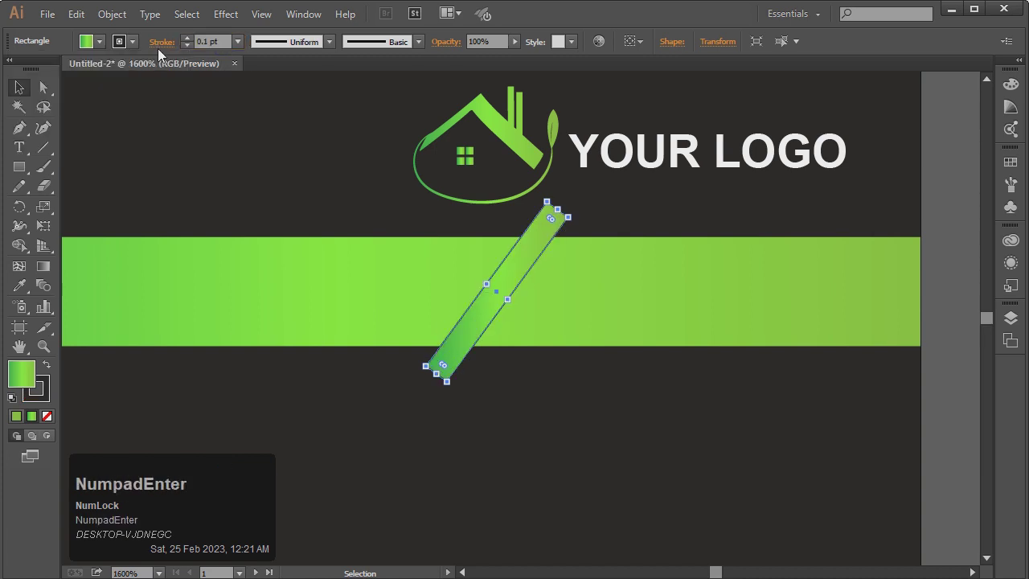
pyautogui.doubleClick(145, 143)
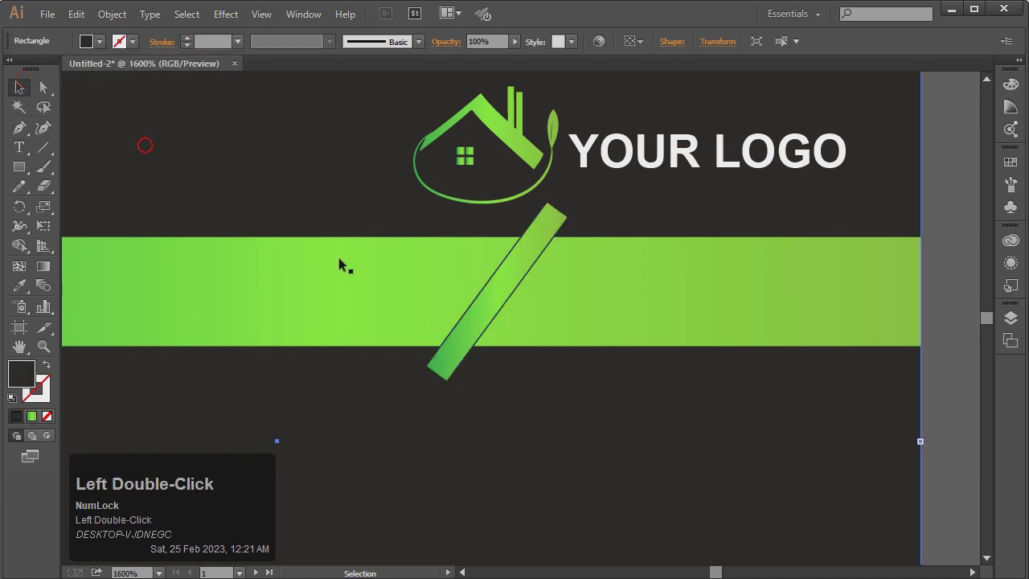
pyautogui.click(460, 359)
pyautogui.doubleClick(210, 41)
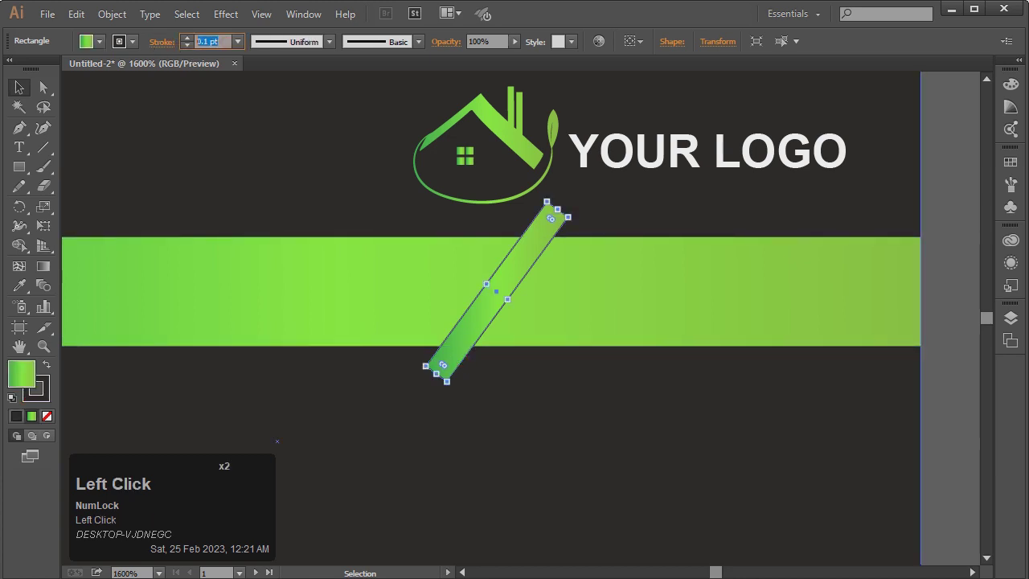
pyautogui.write('2')
pyautogui.press('Return')
pyautogui.click(257, 130)
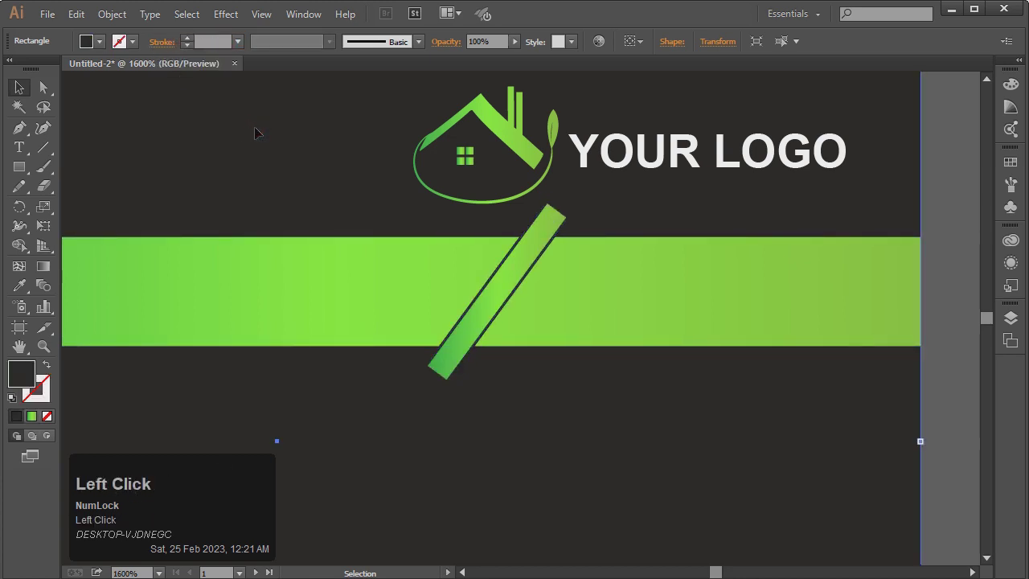
# Round the bar's ends fully by dragging its live corner widget
pyautogui.click(545, 235)
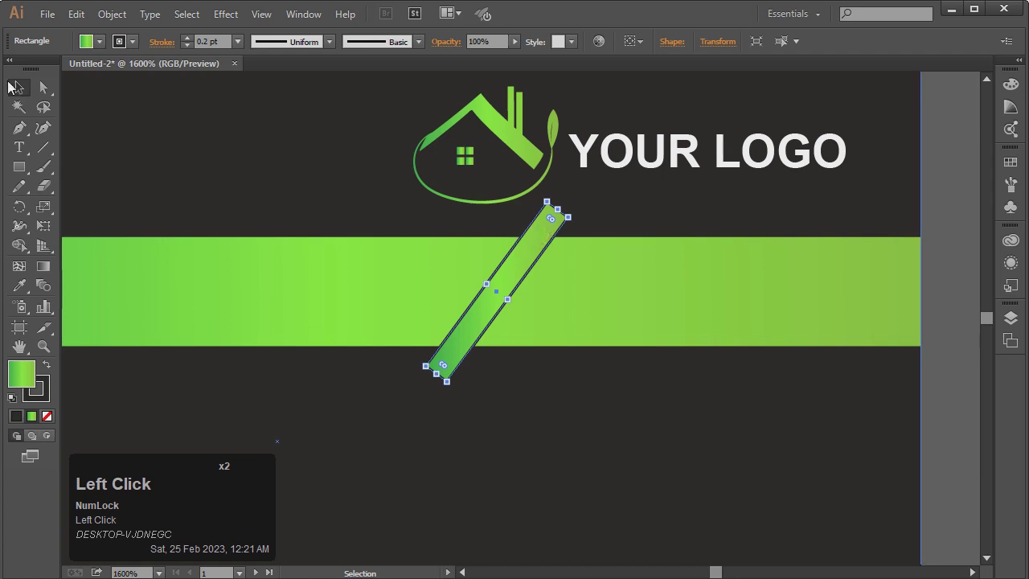
pyautogui.click(43, 86)
pyautogui.moveTo(551, 219); pyautogui.dragTo(381, 241)
pyautogui.click(20, 86)
pyautogui.doubleClick(180, 124)
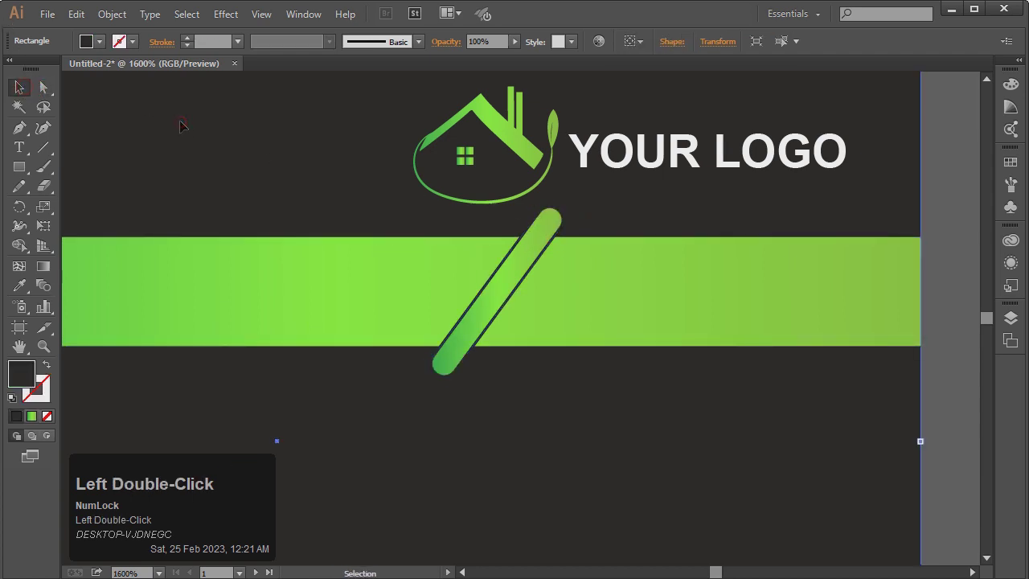
# Zoom out to frame the whole card
pyautogui.press('ctrl+KP_Subtract')
pyautogui.press('ctrl+KP_Subtract')
pyautogui.press('ctrl+KP_Subtract')
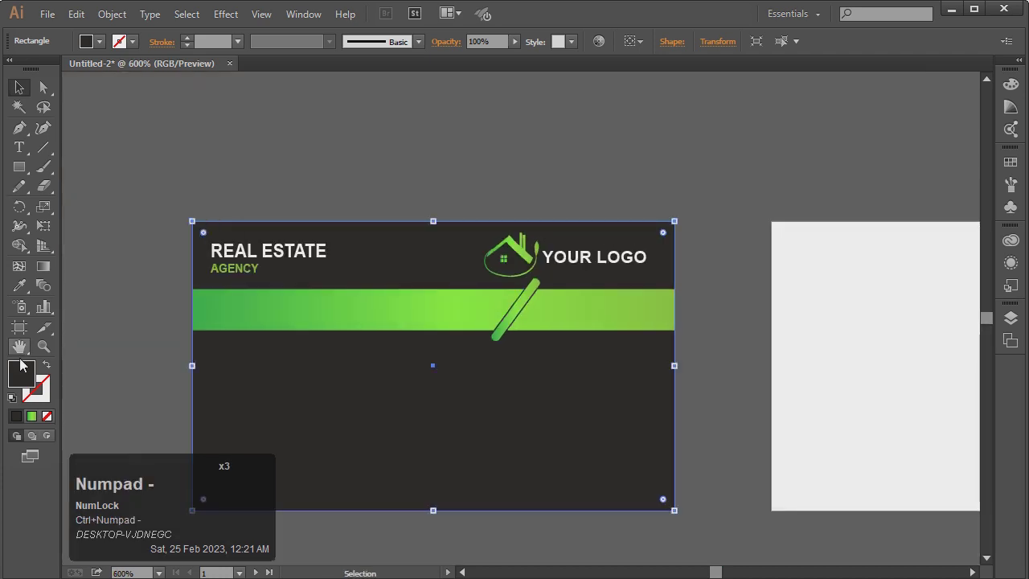
pyautogui.click(44, 346)
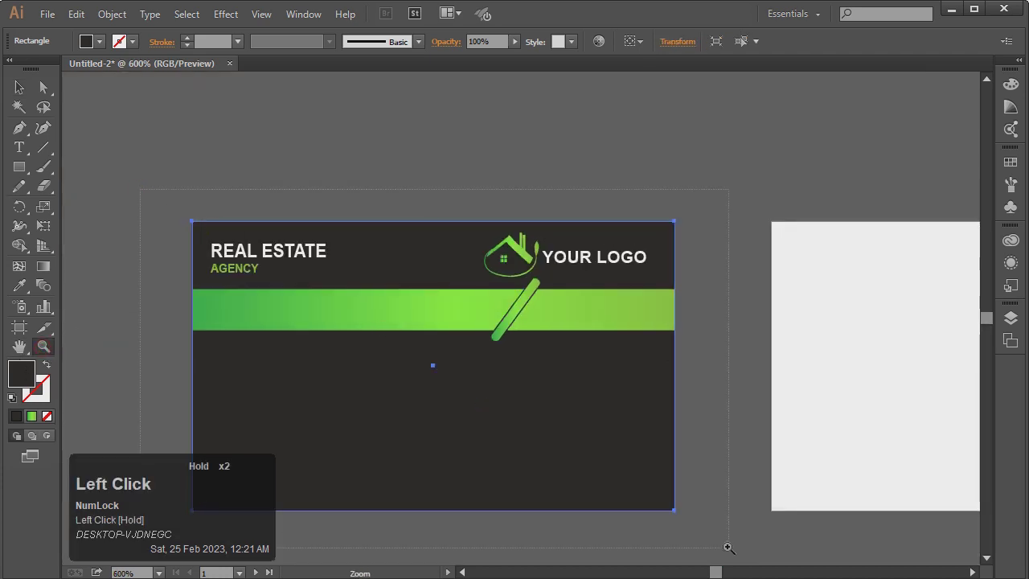
pyautogui.moveTo(728, 547); pyautogui.dragTo(729, 548)
pyautogui.click(19, 87)
pyautogui.doubleClick(154, 224)
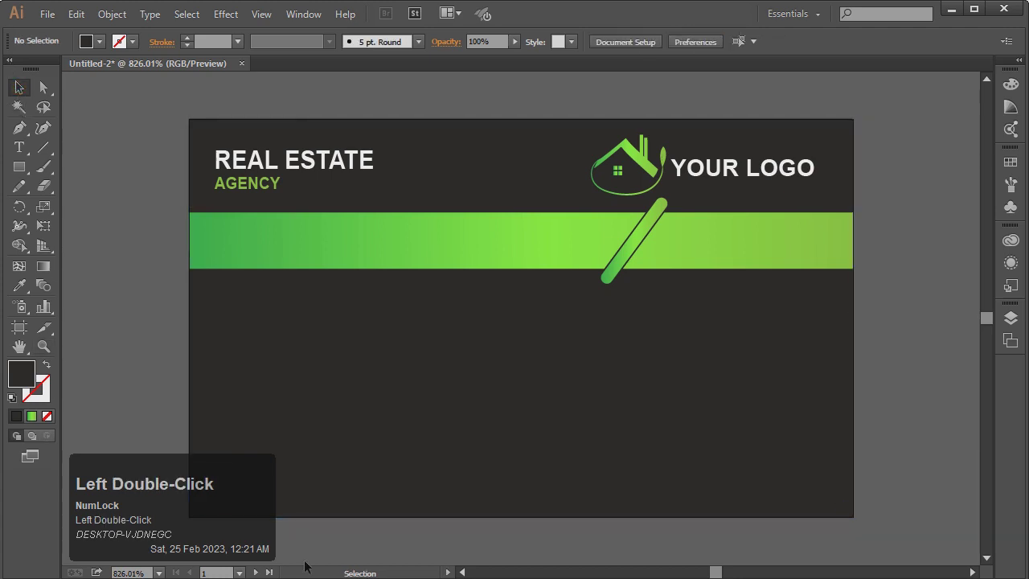
pyautogui.doubleClick(462, 571)
pyautogui.click(463, 572)
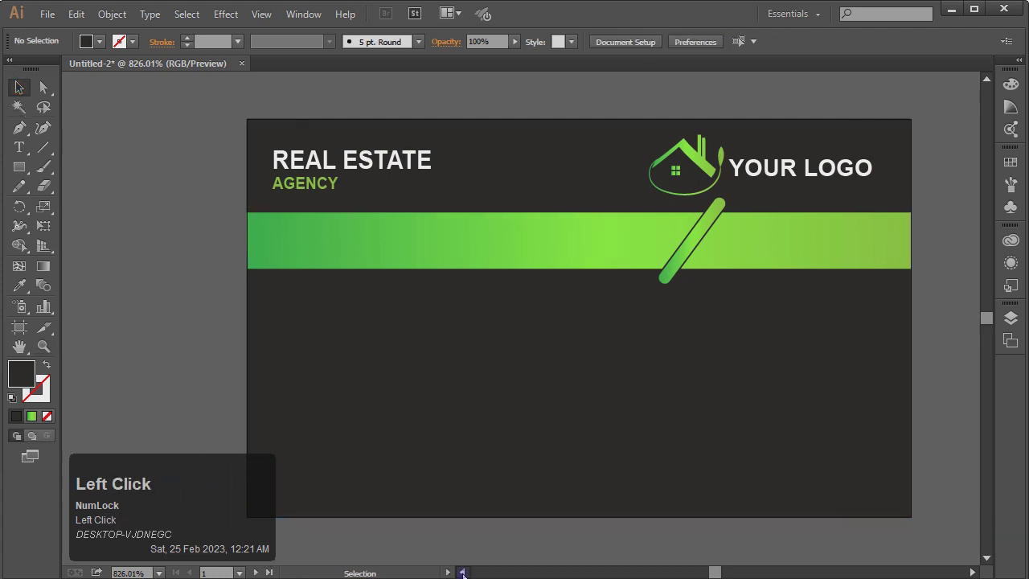
pyautogui.click(462, 572)
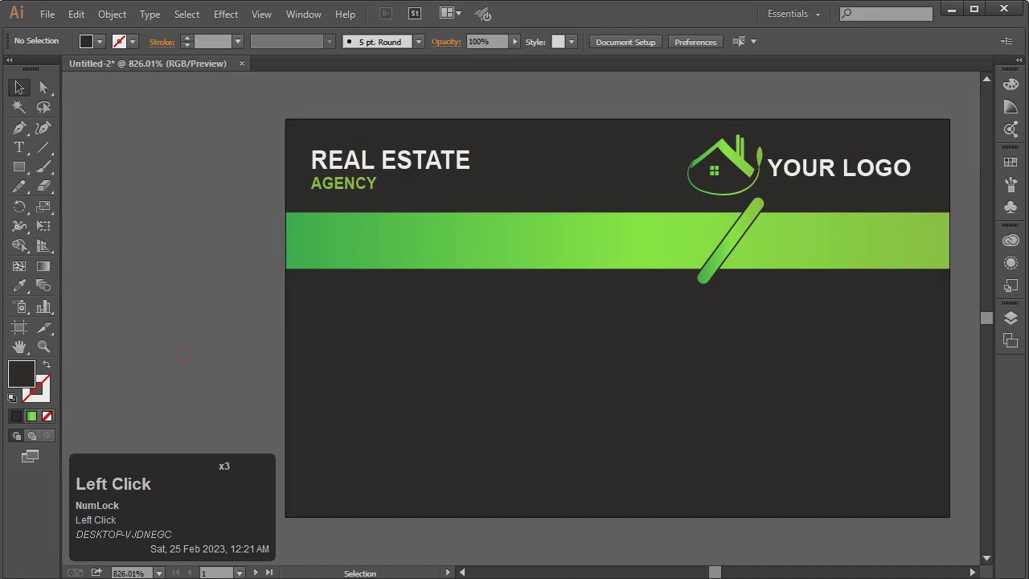
# Place the four icon image files in the document and embed them
pyautogui.hotkey('alt', 'Tab')
pyautogui.moveTo(667, 250); pyautogui.dragTo(371, 280)
pyautogui.hotkey('ctrl', '-')
pyautogui.hotkey('ctrl', '-')
pyautogui.hotkey('ctrl', '-')
pyautogui.hotkey('ctrl', '-')
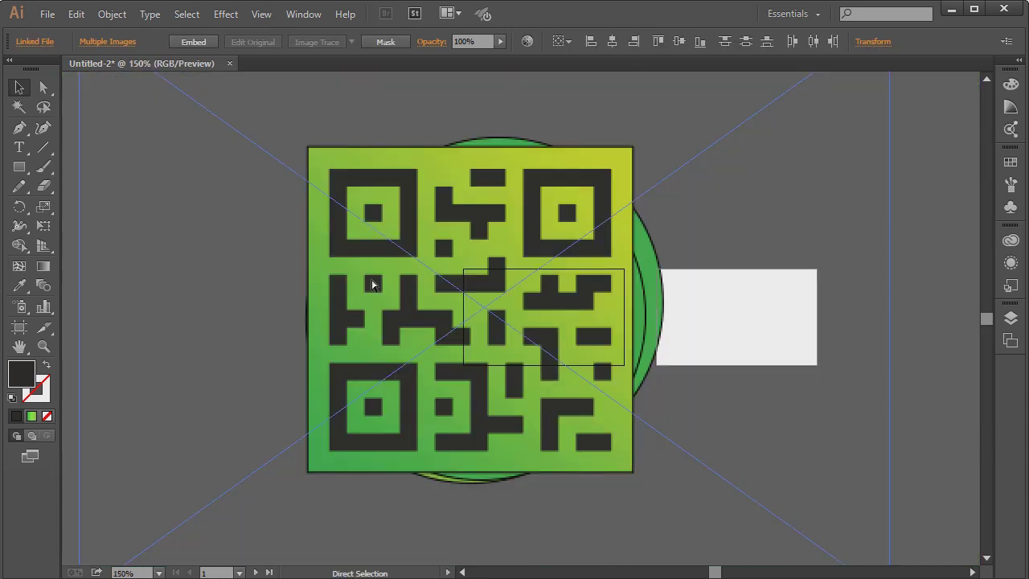
pyautogui.hotkey('ctrl', '-')
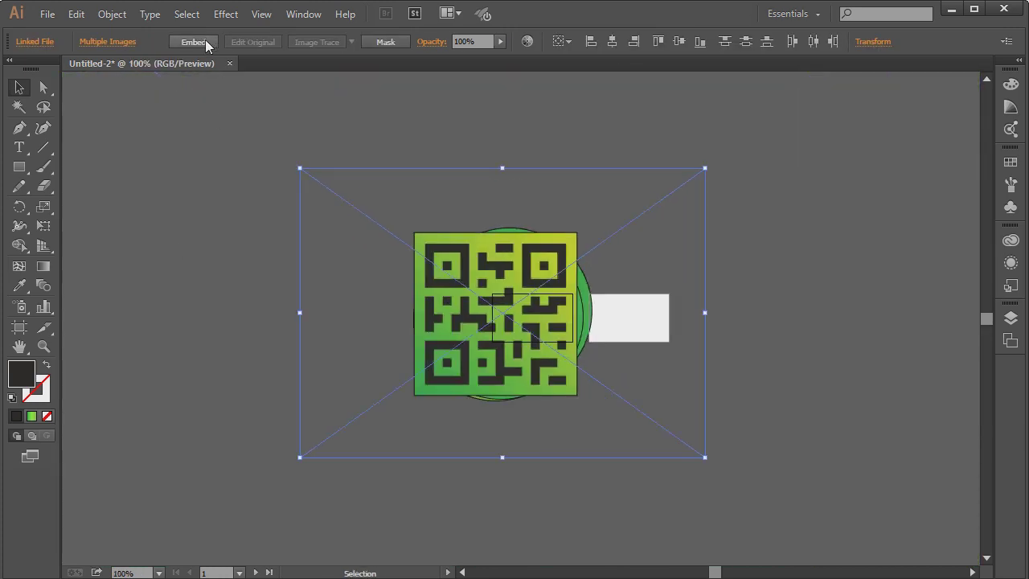
pyautogui.click(205, 40)
pyautogui.click(241, 133)
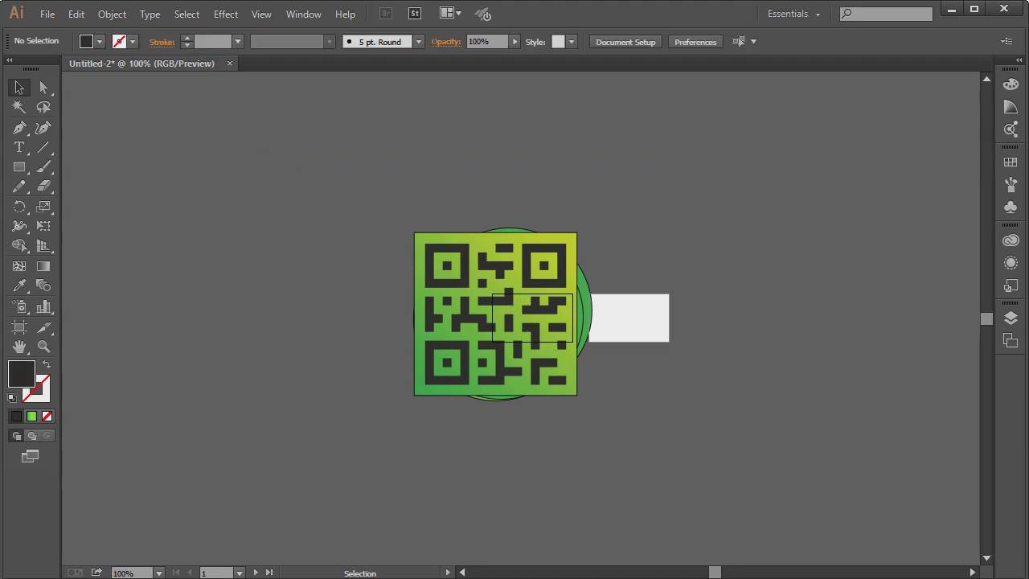
# Shrink the QR code image and move it up and left of the circle
pyautogui.click(493, 253)
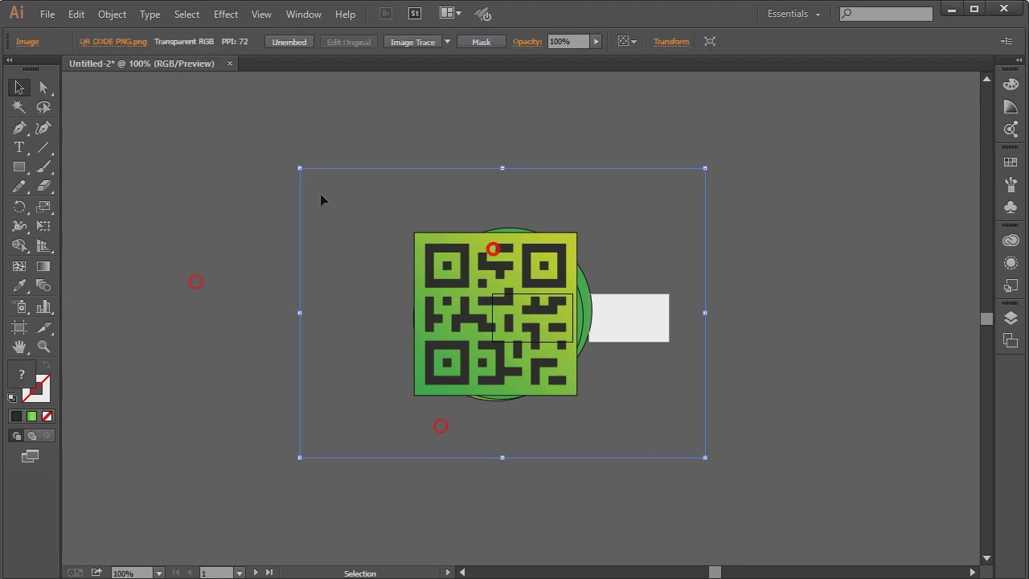
pyautogui.moveTo(299, 174); pyautogui.dragTo(467, 234)
pyautogui.moveTo(399, 320); pyautogui.dragTo(398, 321)
pyautogui.press('z')
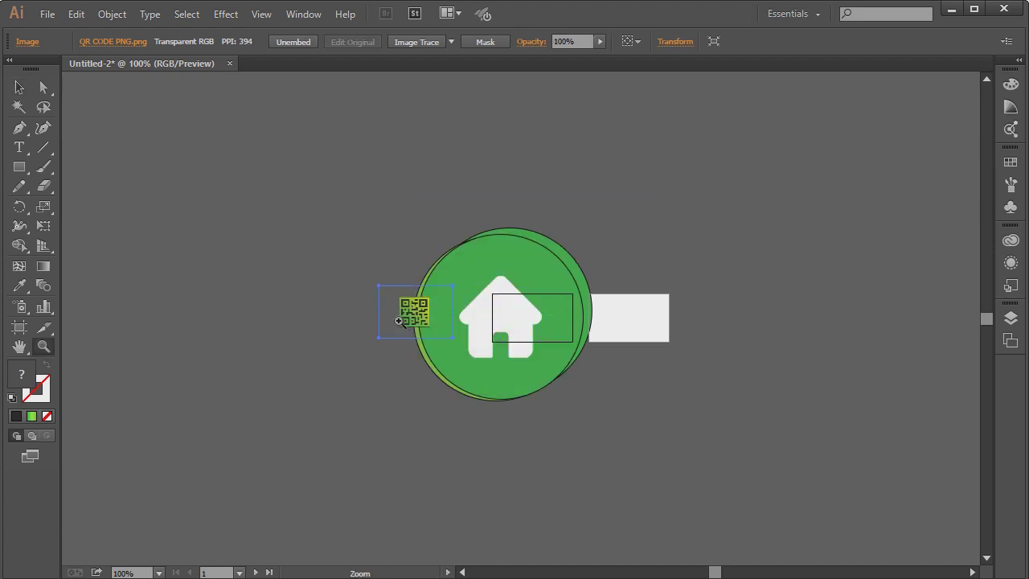
pyautogui.click(16, 92)
pyautogui.click(260, 117)
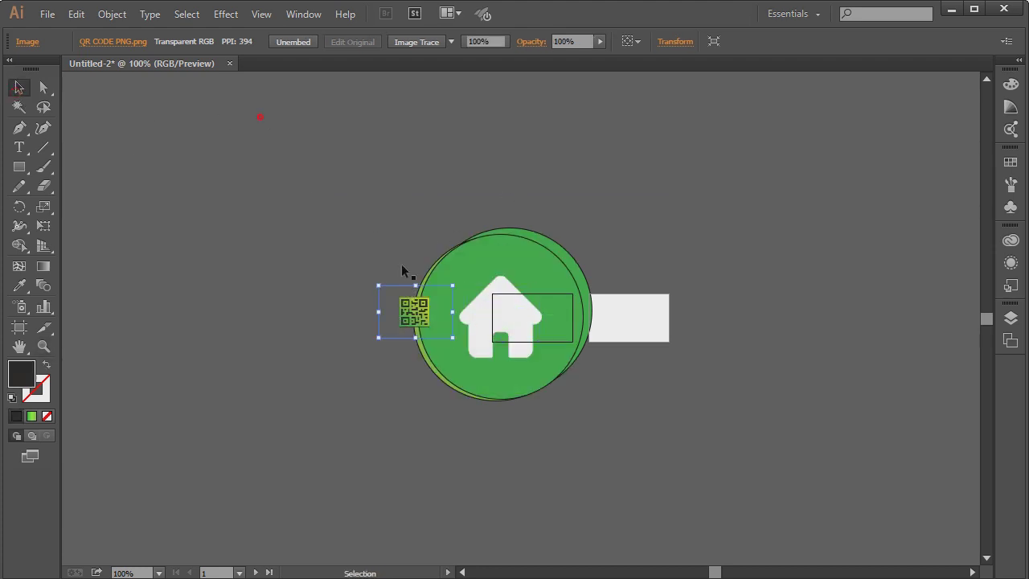
pyautogui.moveTo(408, 317); pyautogui.dragTo(256, 264)
# Shrink the house icon and place it below the QR code
pyautogui.moveTo(585, 198); pyautogui.dragTo(402, 326)
pyautogui.moveTo(102, 296); pyautogui.dragTo(288, 345)
pyautogui.moveTo(307, 447); pyautogui.dragTo(290, 328)
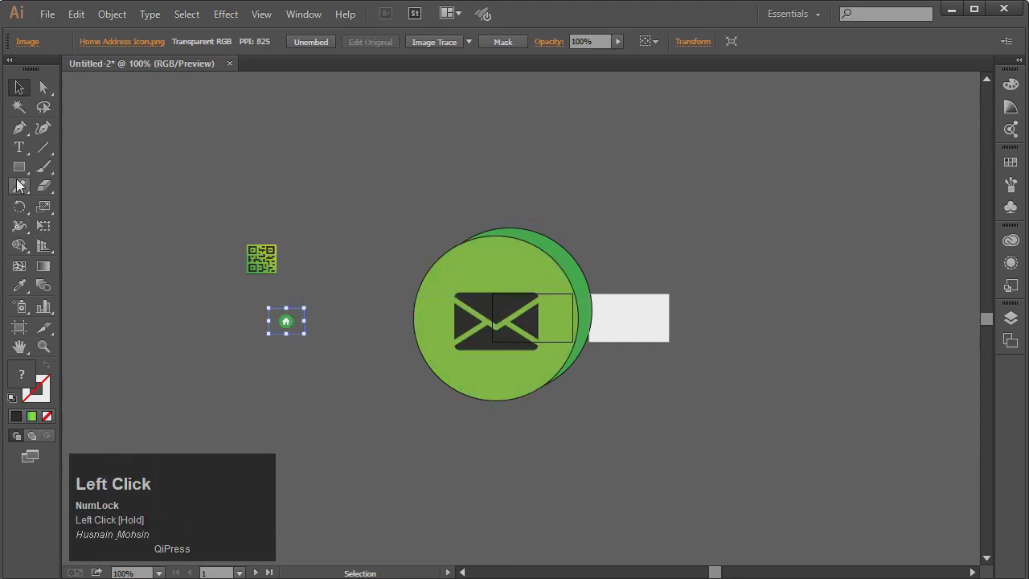
# Type the note 'DOWNLOAD THIS IMAGES' on the canvas
pyautogui.click(19, 148)
pyautogui.click(610, 428)
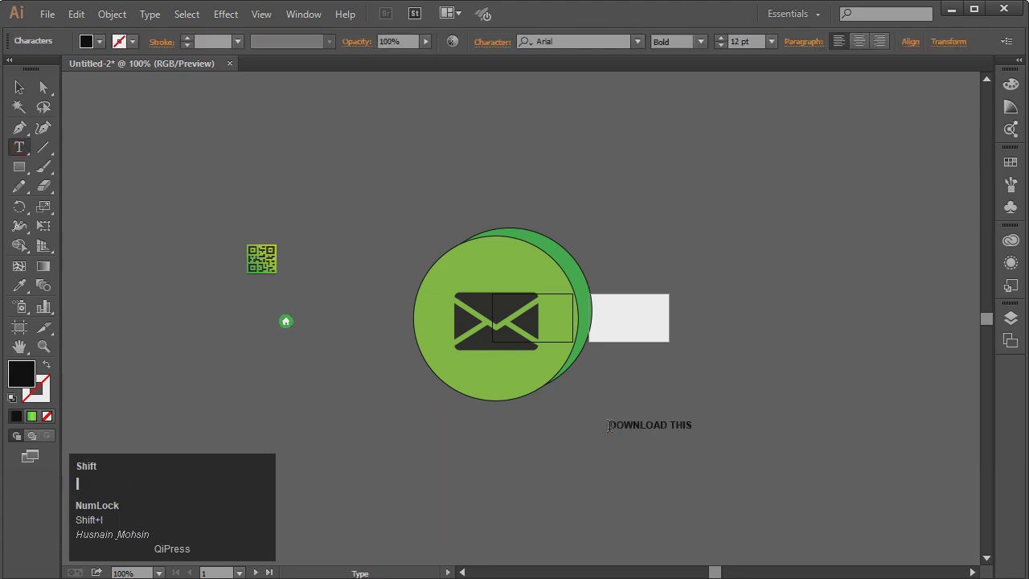
pyautogui.write('DOWNLOAD THIS IMAGF')
pyautogui.press('BackSpace')
pyautogui.write('ES FROM DESCRIPTION')
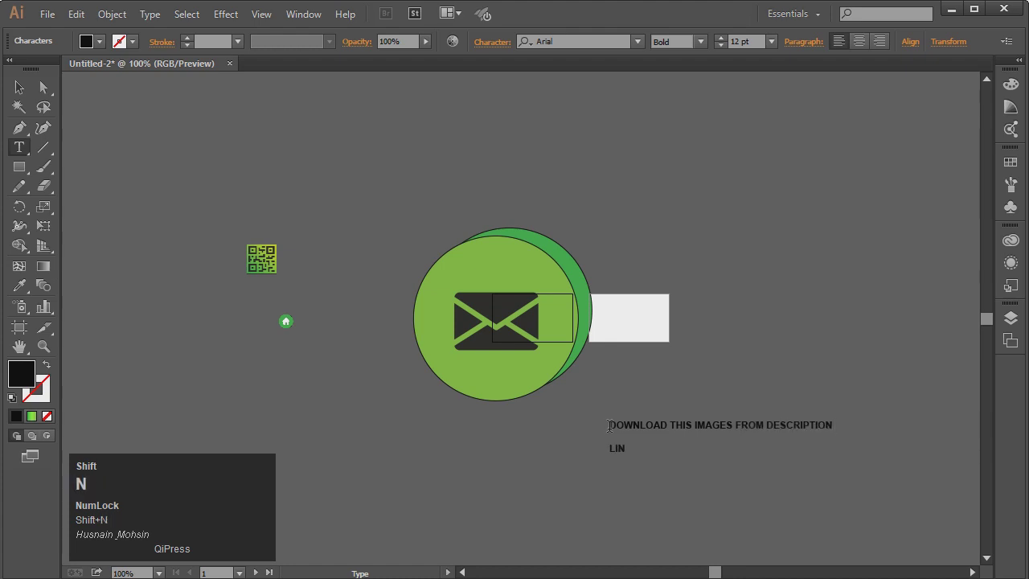
# Resize and move the download note, delete it, then select all placed images
pyautogui.click(19, 87)
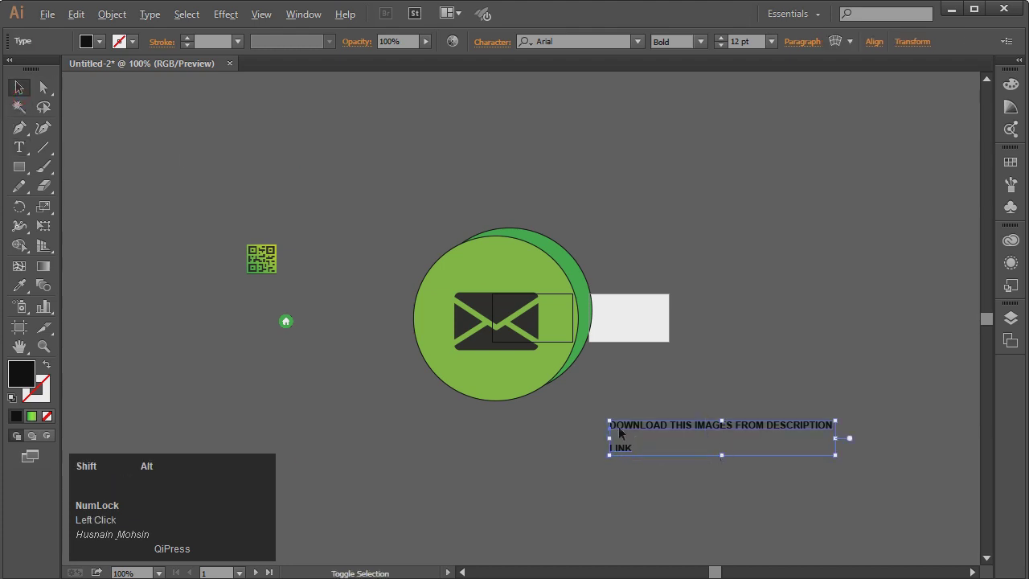
pyautogui.moveTo(609, 420); pyautogui.dragTo(216, 210)
pyautogui.moveTo(589, 379); pyautogui.dragTo(522, 227)
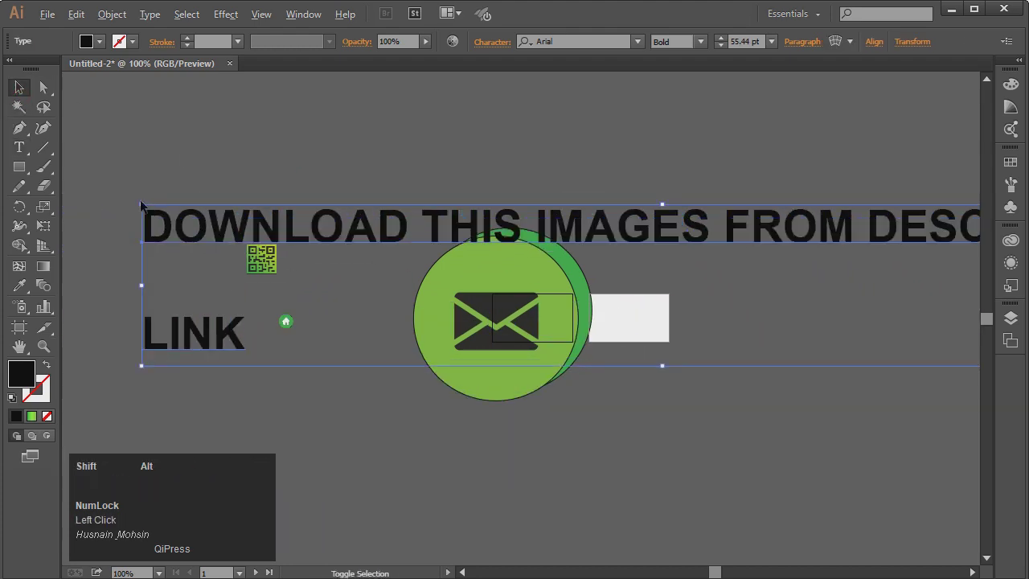
pyautogui.moveTo(140, 205); pyautogui.dragTo(348, 237)
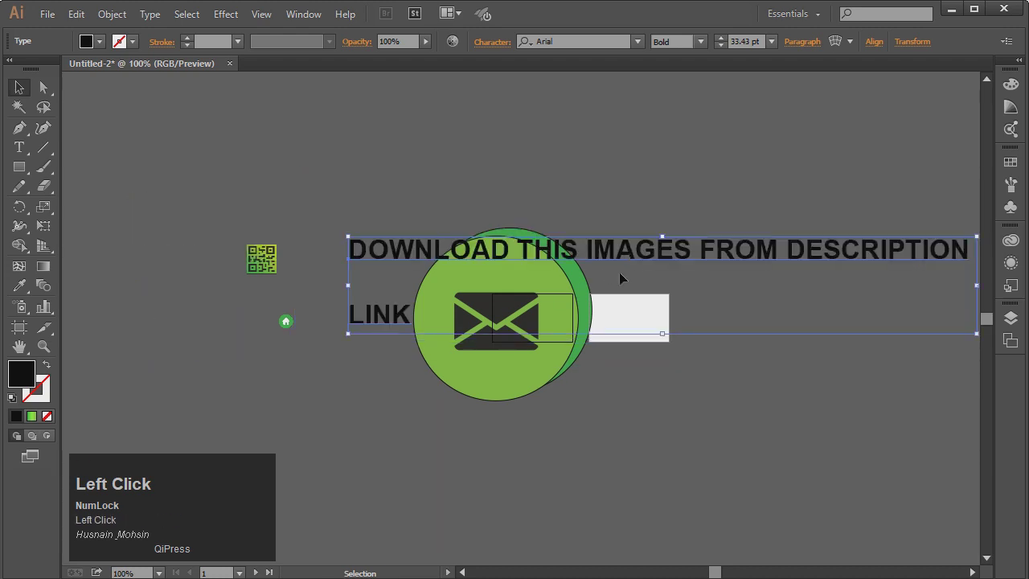
pyautogui.moveTo(620, 274); pyautogui.dragTo(516, 467)
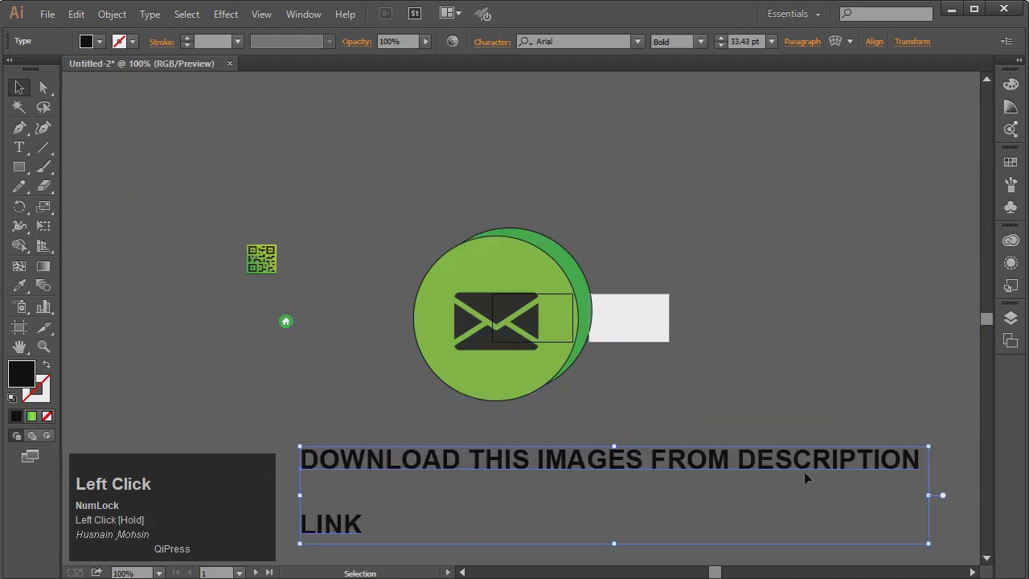
pyautogui.click(806, 405)
pyautogui.click(769, 452)
pyautogui.press('Delete')
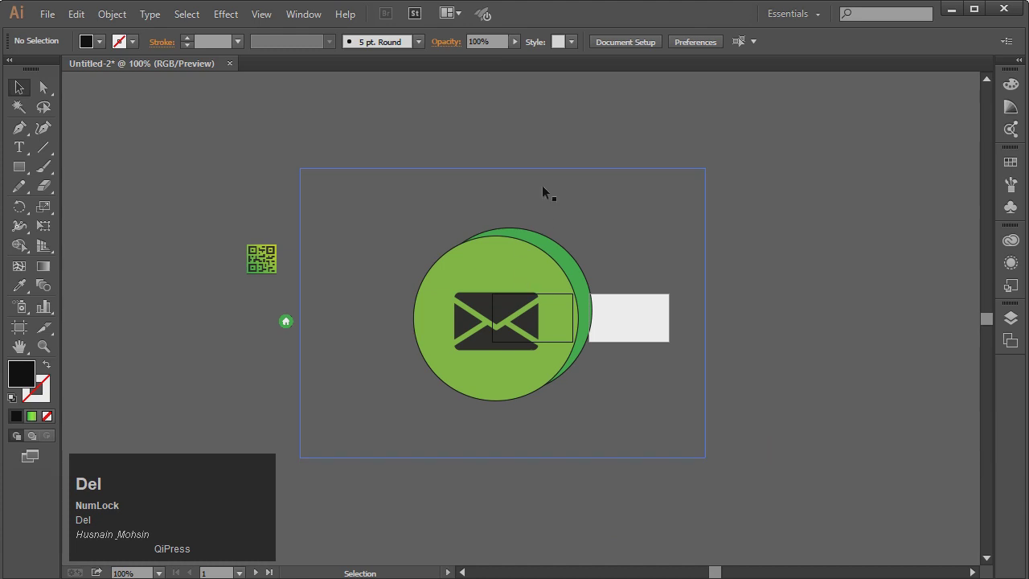
pyautogui.click(541, 185)
pyautogui.keyDown('shift'); pyautogui.click(501, 231); pyautogui.keyUp('shift')
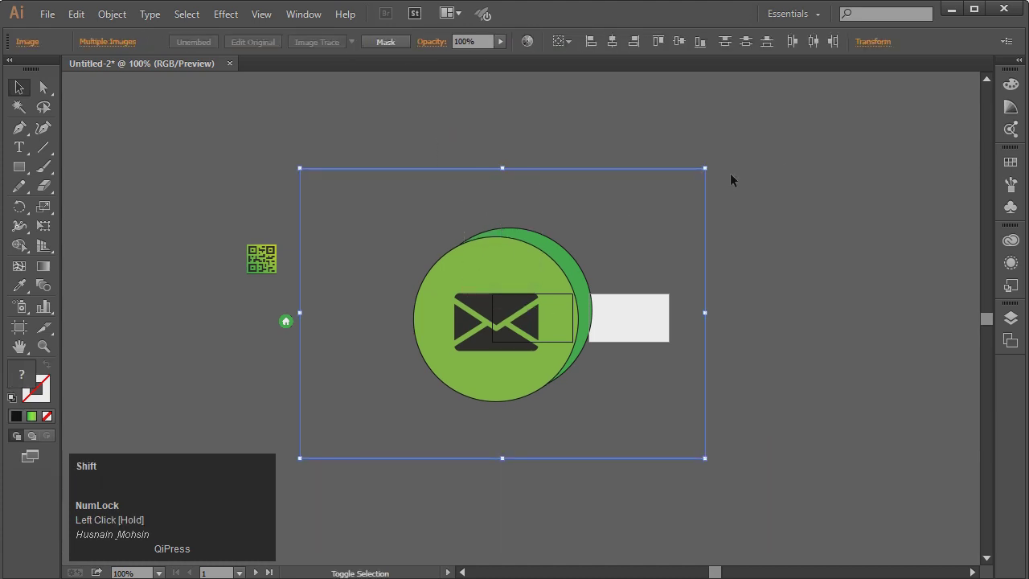
# Scale all the placed artwork down and bring the email, QR and home images near the card
pyautogui.moveTo(706, 169); pyautogui.dragTo(528, 354)
pyautogui.moveTo(294, 177); pyautogui.dragTo(278, 318)
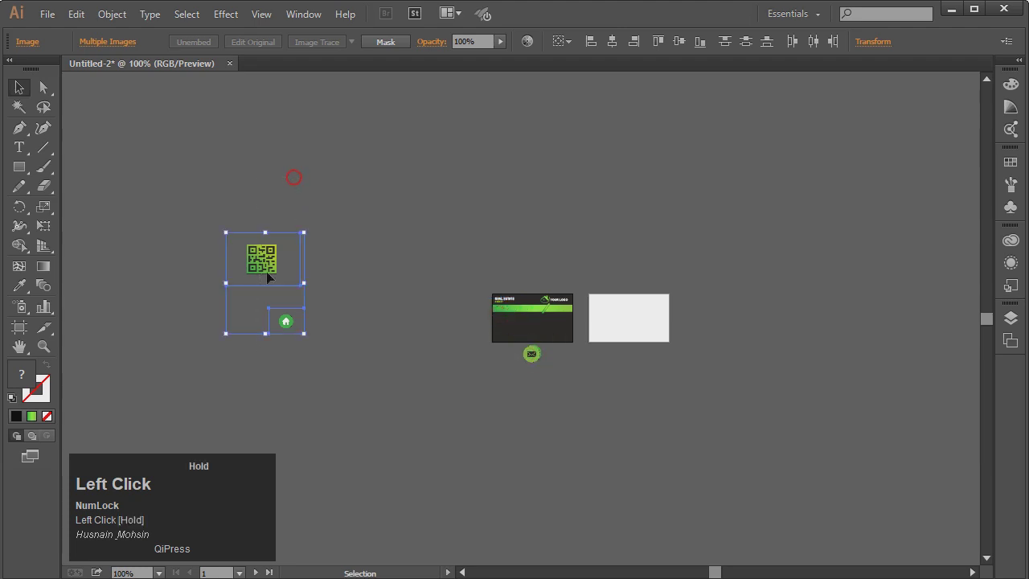
pyautogui.moveTo(267, 264); pyautogui.dragTo(535, 363)
pyautogui.click(44, 346)
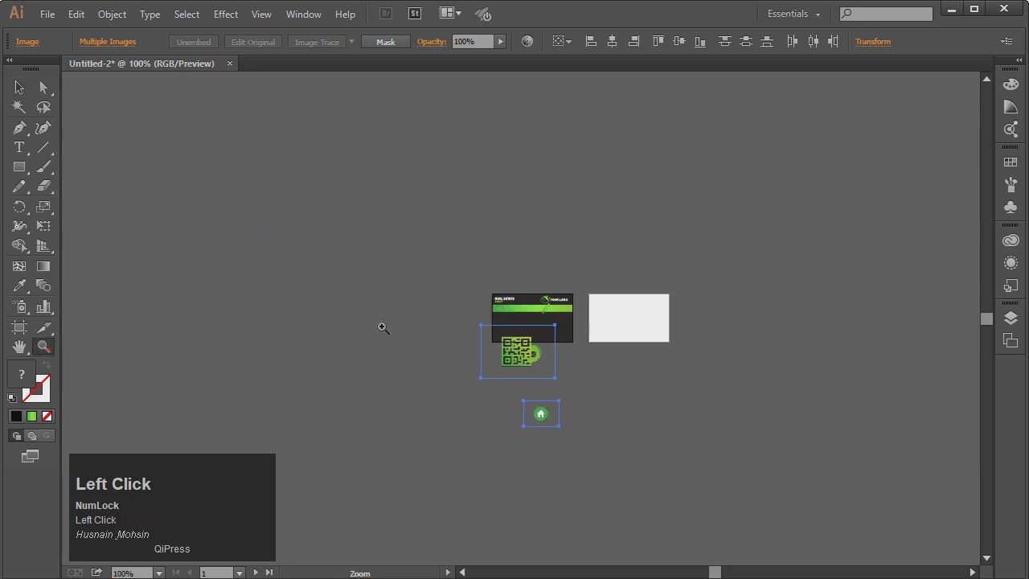
pyautogui.moveTo(588, 428); pyautogui.dragTo(589, 443)
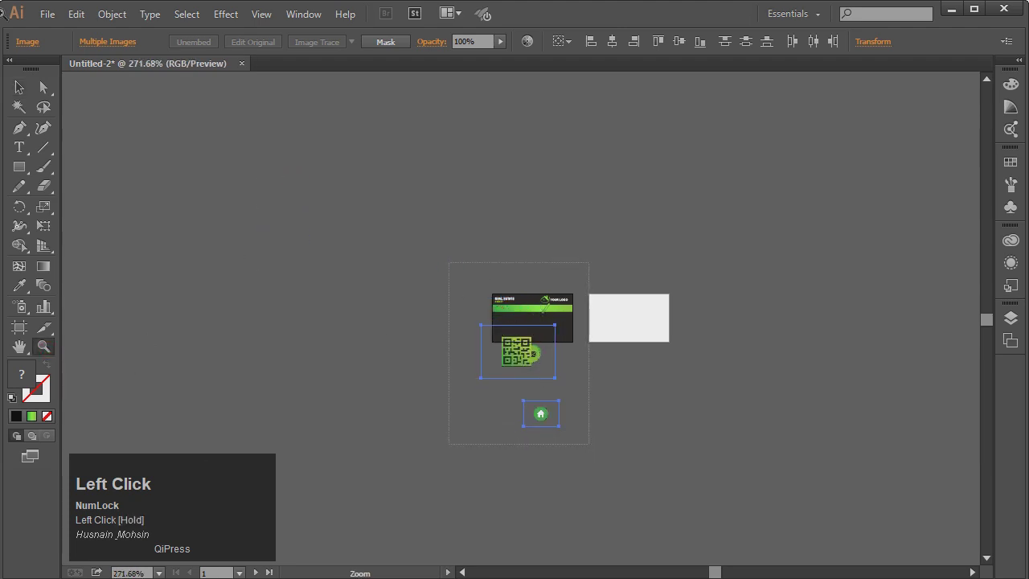
pyautogui.click(20, 88)
pyautogui.click(819, 416)
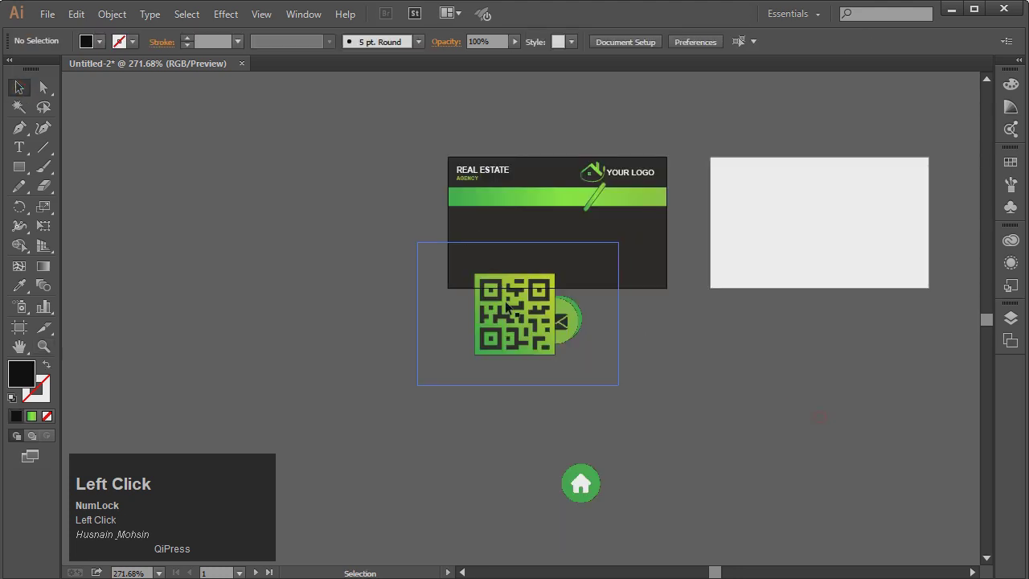
# Shrink the QR code and position it at the card's lower right
pyautogui.moveTo(506, 304); pyautogui.dragTo(340, 240)
pyautogui.moveTo(276, 200); pyautogui.dragTo(314, 223)
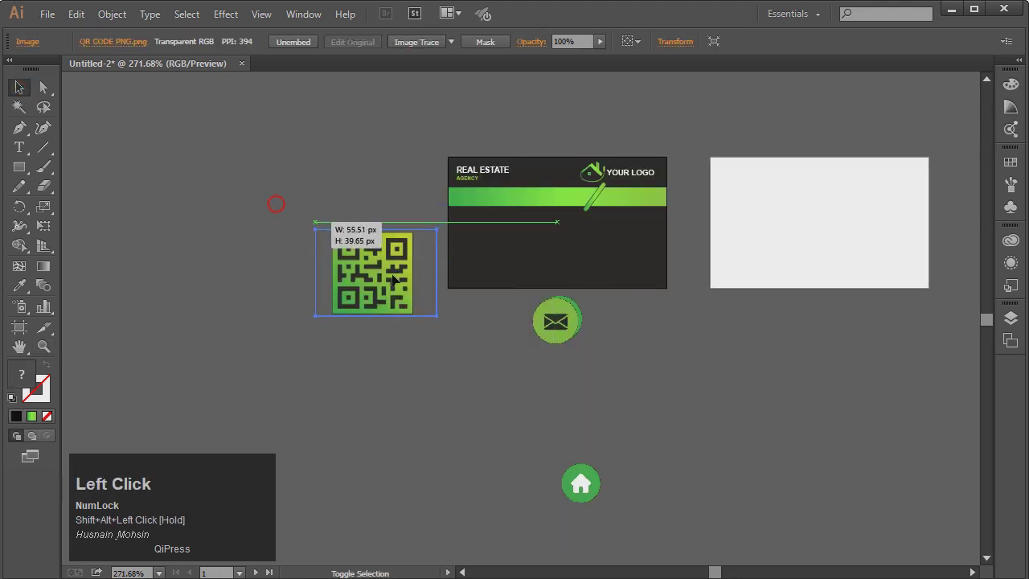
pyautogui.moveTo(378, 279); pyautogui.dragTo(601, 262)
pyautogui.moveTo(614, 261); pyautogui.dragTo(614, 262)
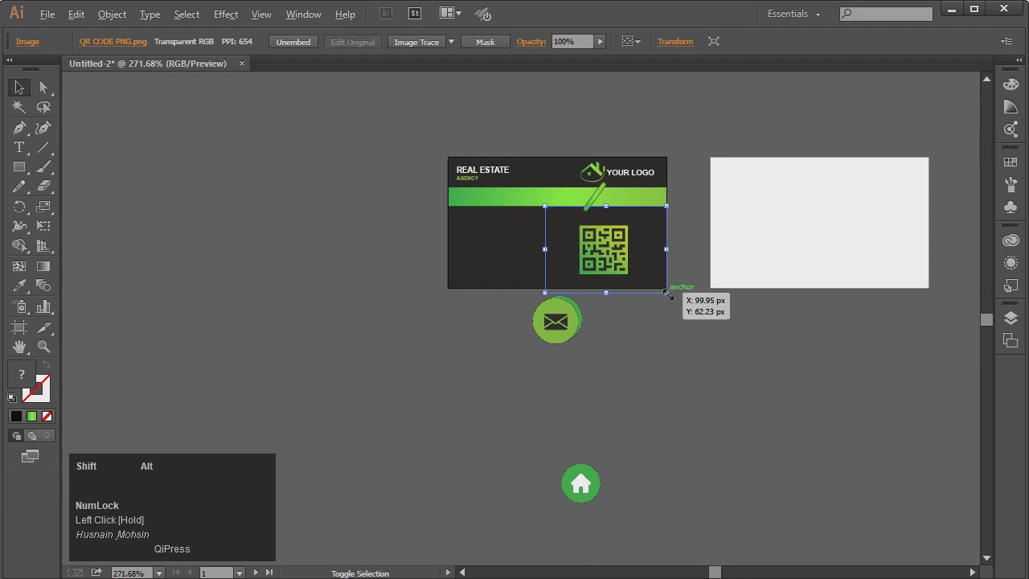
pyautogui.keyDown('alt'); pyautogui.keyDown('shift'); pyautogui.moveTo(666, 292); pyautogui.dragTo(656, 285); pyautogui.keyUp('shift'); pyautogui.keyUp('alt')
pyautogui.moveTo(611, 259); pyautogui.dragTo(629, 258)
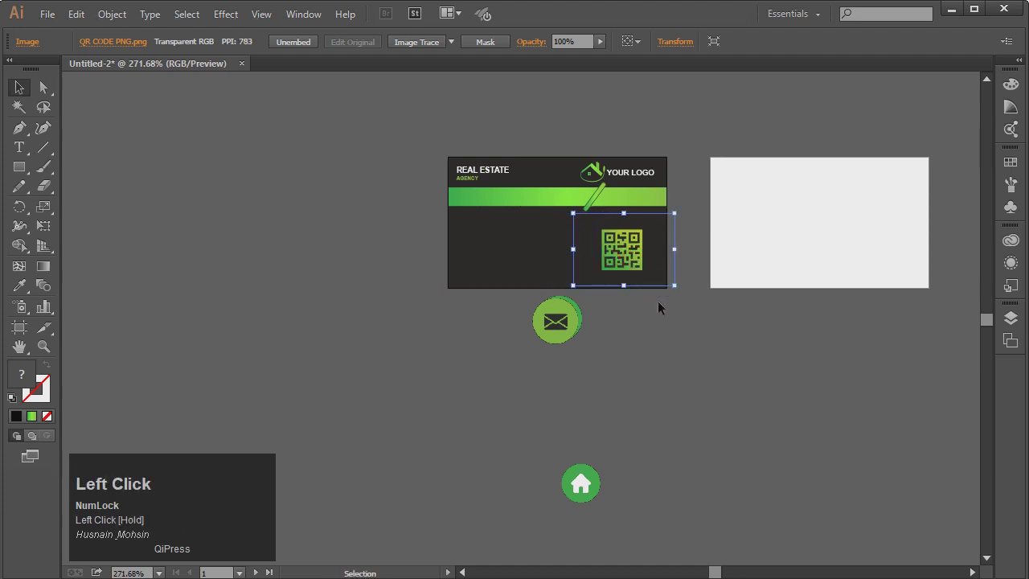
pyautogui.press('Right')
pyautogui.press('Right')
pyautogui.press('Right')
pyautogui.press('Down')
pyautogui.click(638, 348)
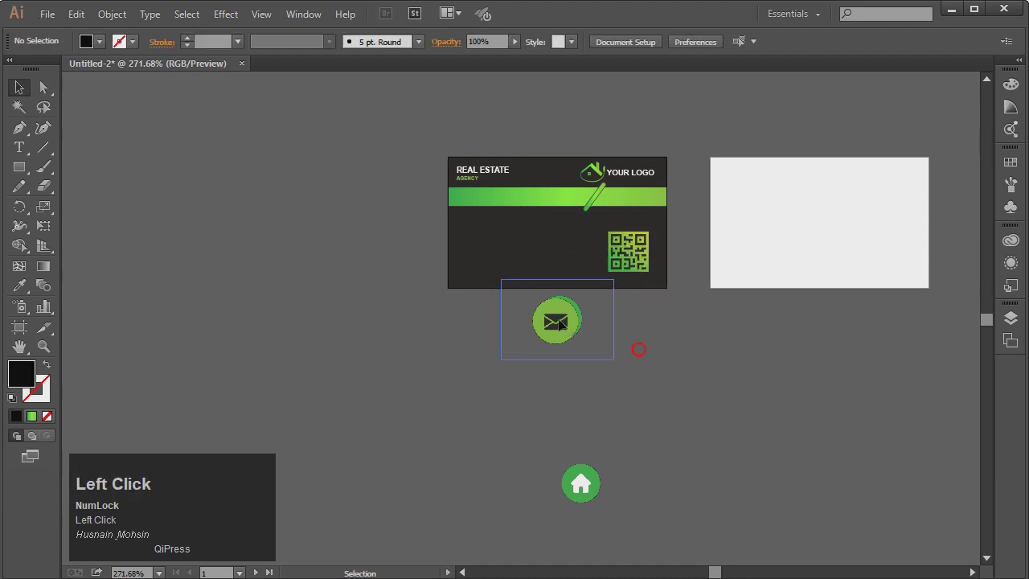
# Shrink the phone and home icons and move the email icon onto the card's left side
pyautogui.moveTo(612, 359); pyautogui.dragTo(474, 227)
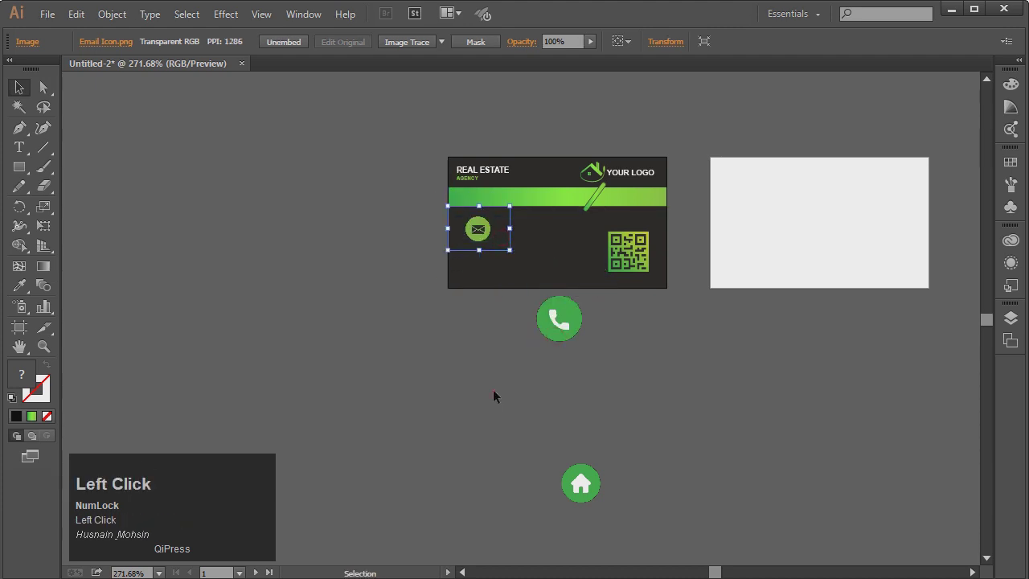
pyautogui.click(493, 390)
pyautogui.click(581, 321)
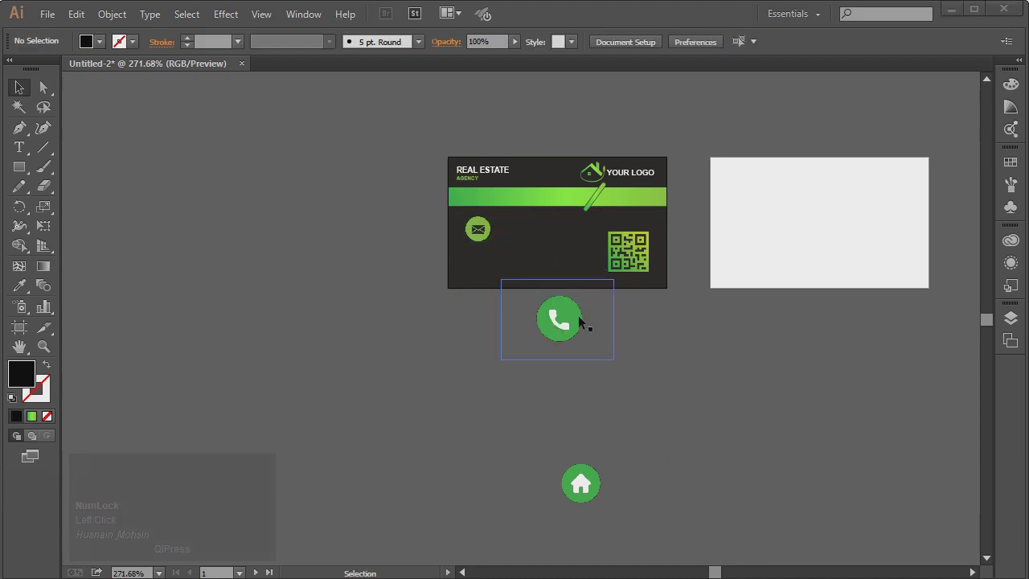
pyautogui.moveTo(478, 230); pyautogui.dragTo(479, 420)
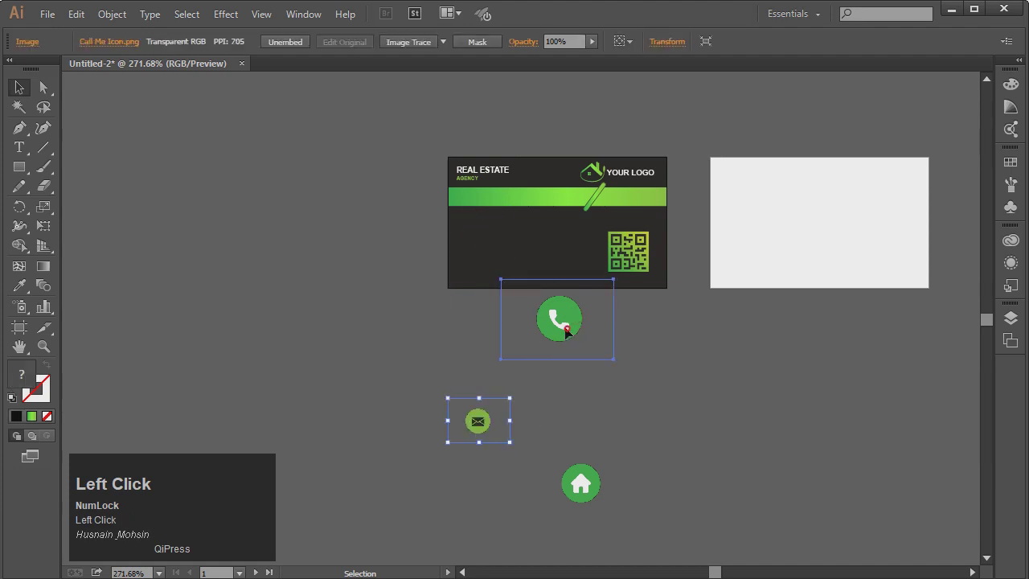
pyautogui.click(562, 333)
pyautogui.keyDown('alt'); pyautogui.keyDown('shift'); pyautogui.moveTo(501, 280); pyautogui.dragTo(476, 233); pyautogui.keyUp('shift'); pyautogui.keyUp('alt')
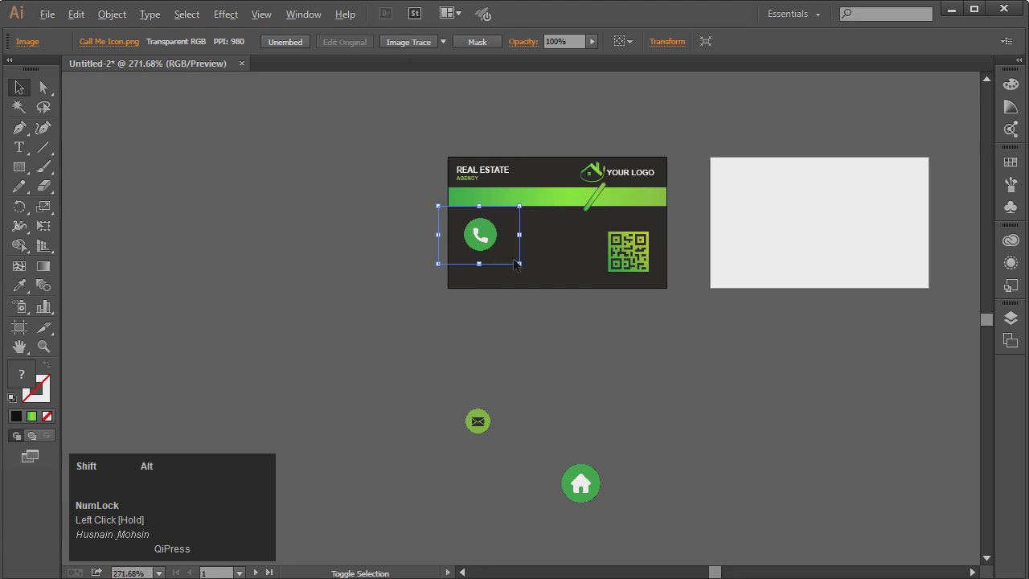
pyautogui.keyDown('alt'); pyautogui.keyDown('shift'); pyautogui.moveTo(519, 264); pyautogui.dragTo(492, 244); pyautogui.keyUp('shift'); pyautogui.keyUp('alt')
pyautogui.moveTo(477, 422); pyautogui.dragTo(477, 274)
pyautogui.moveTo(532, 447); pyautogui.dragTo(545, 333)
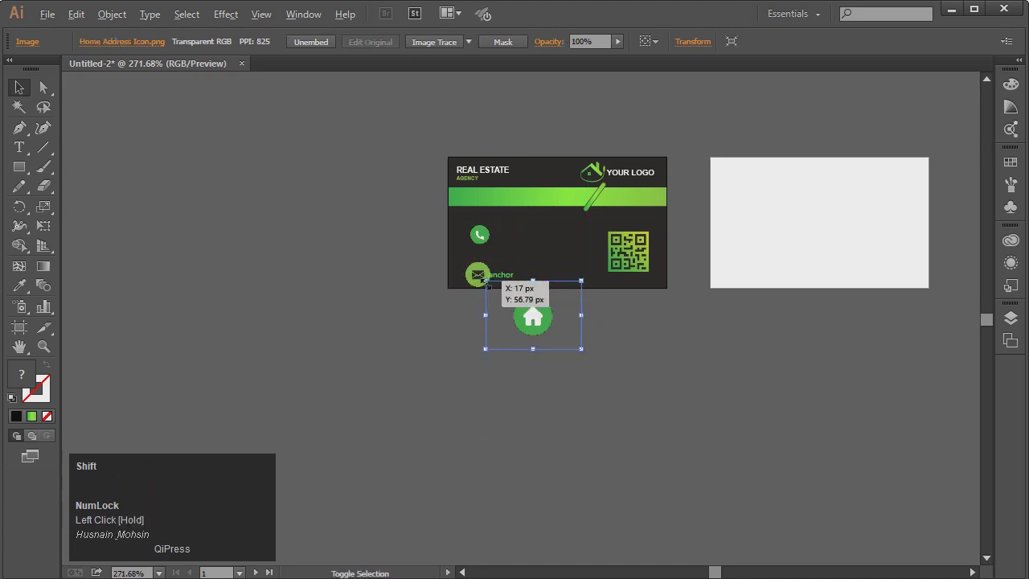
pyautogui.keyDown('alt'); pyautogui.keyDown('shift'); pyautogui.moveTo(485, 280); pyautogui.dragTo(513, 257); pyautogui.keyUp('shift'); pyautogui.keyUp('alt')
pyautogui.click(533, 349)
# Fine-tune the phone icon's size and position near the card's left edge
pyautogui.click(44, 347)
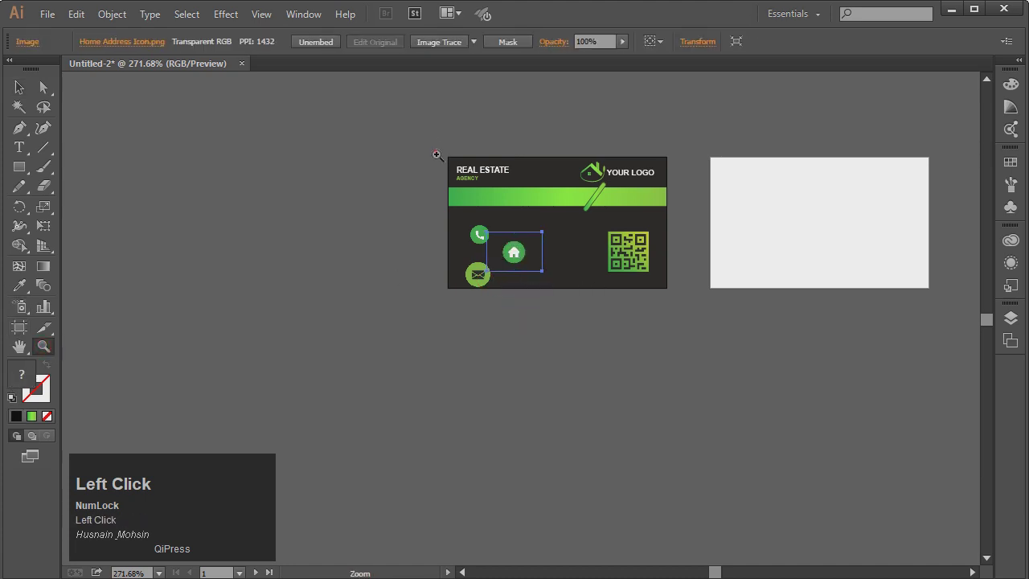
pyautogui.moveTo(684, 303); pyautogui.dragTo(685, 303)
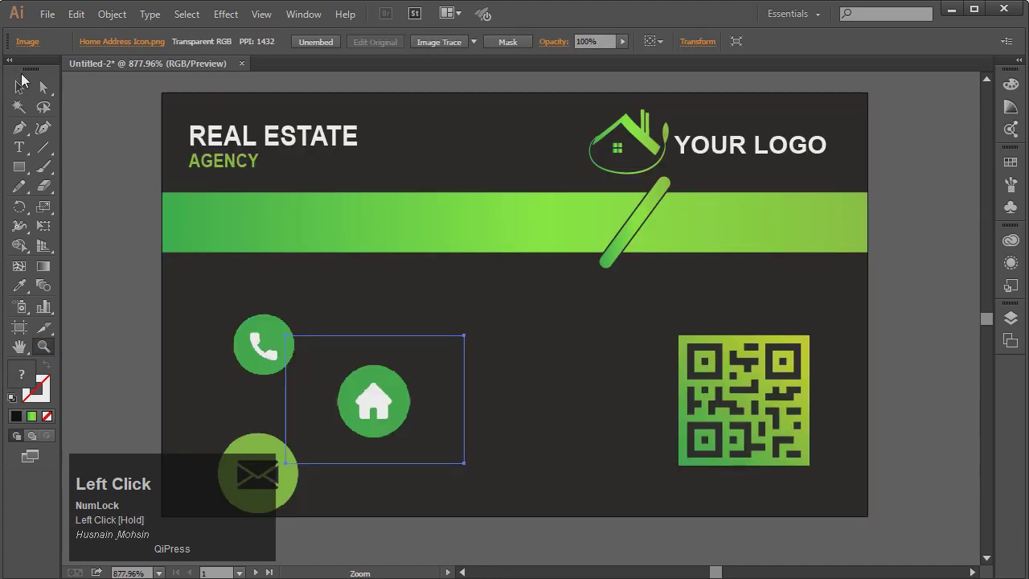
pyautogui.click(21, 85)
pyautogui.hotkey('ctrl', '-')
pyautogui.hotkey('ctrl', '-')
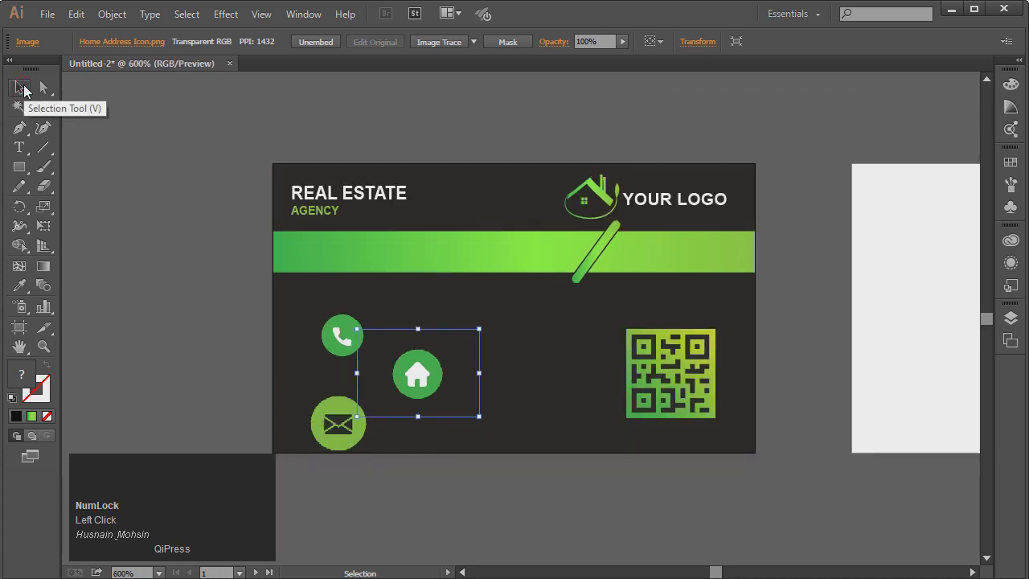
pyautogui.click(230, 349)
pyautogui.moveTo(336, 338); pyautogui.dragTo(322, 303)
pyautogui.press('Left')
pyautogui.press('Left')
pyautogui.press('Left')
pyautogui.press('Left')
pyautogui.press('Down')
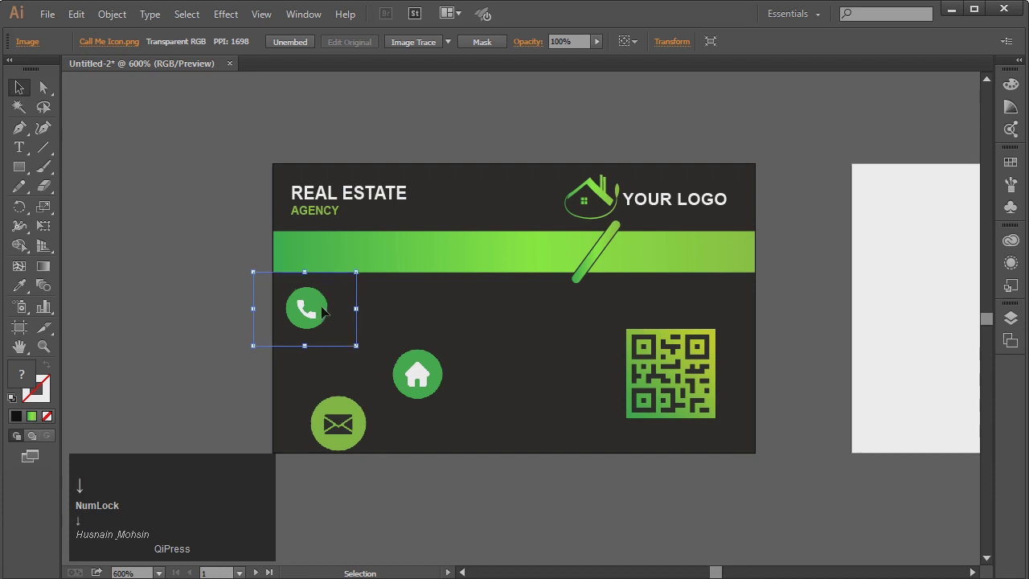
pyautogui.press('Right')
pyautogui.press('Right')
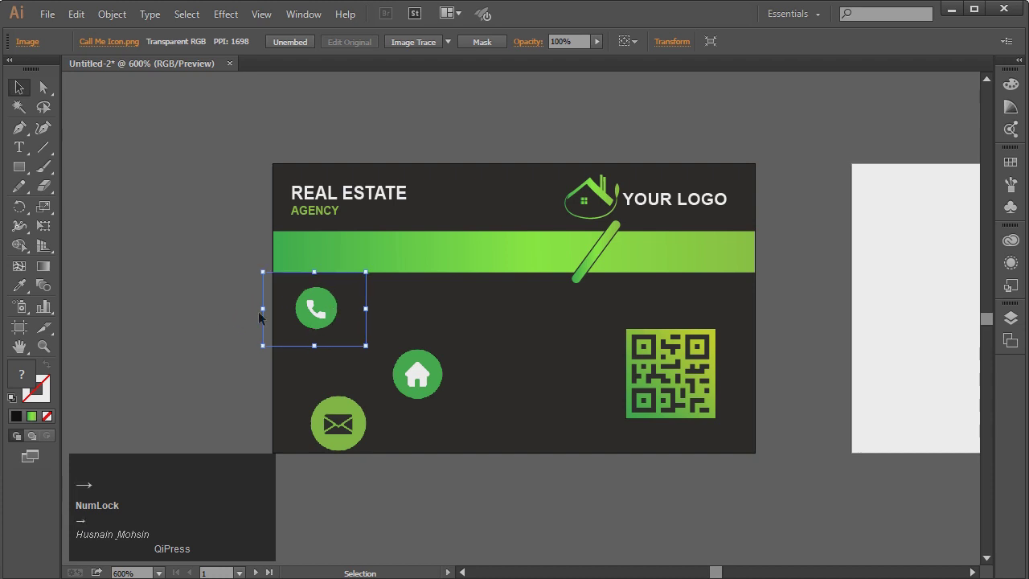
pyautogui.moveTo(264, 273); pyautogui.dragTo(269, 279)
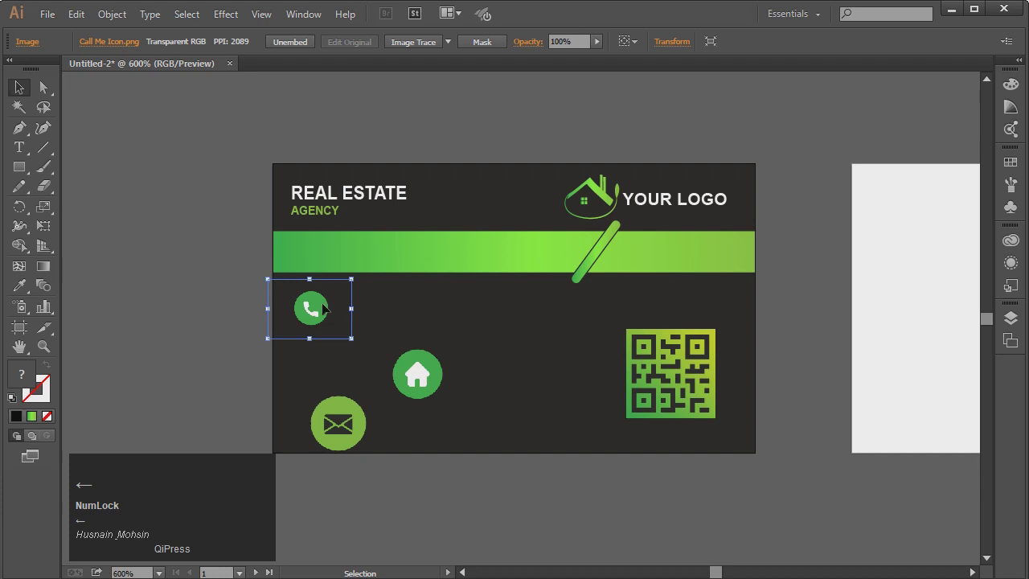
pyautogui.moveTo(267, 279); pyautogui.dragTo(258, 271)
pyautogui.click(210, 277)
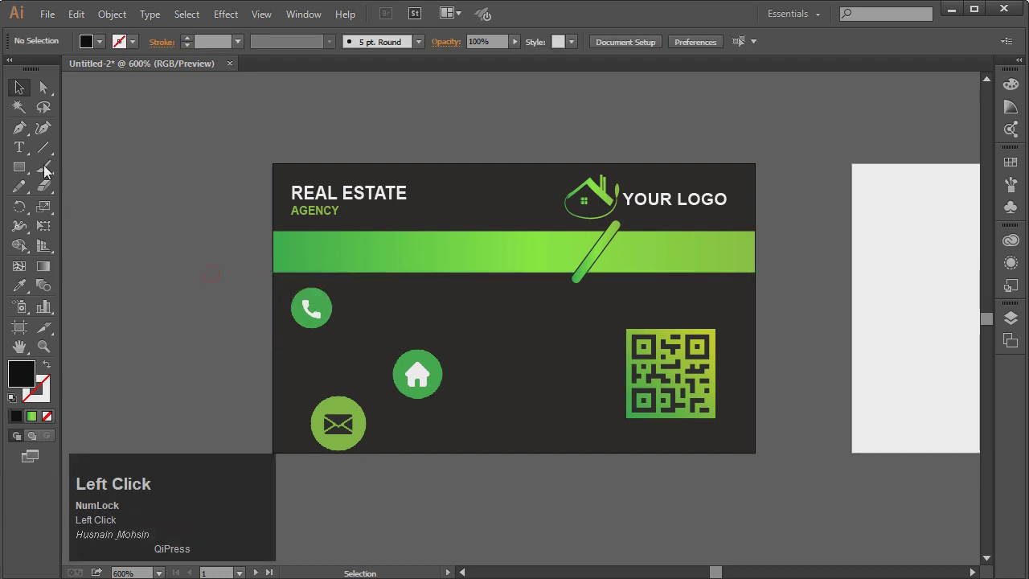
# Start a new white-filled text line on the card's lower half
pyautogui.click(19, 147)
pyautogui.click(489, 344)
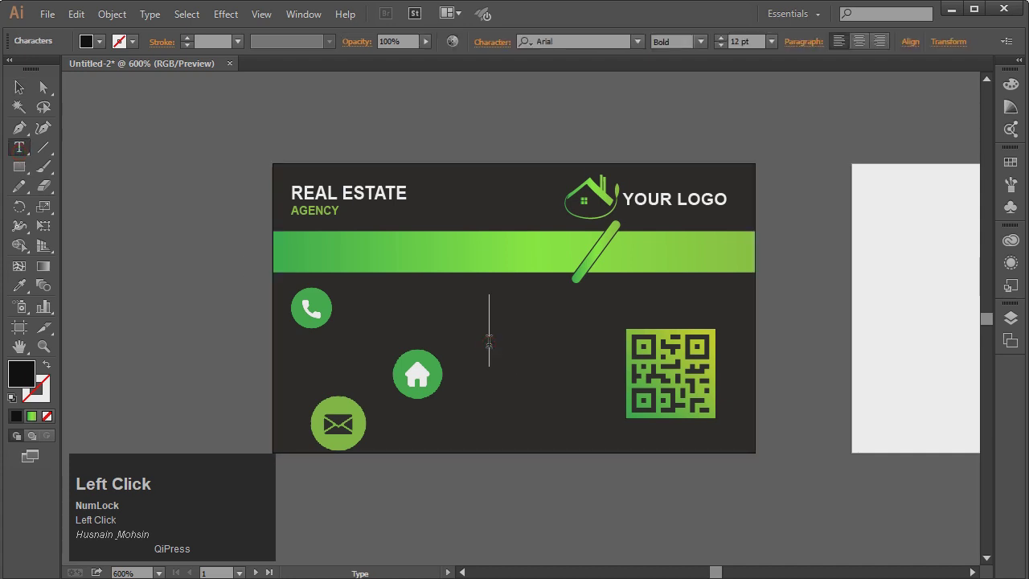
pyautogui.click(97, 41)
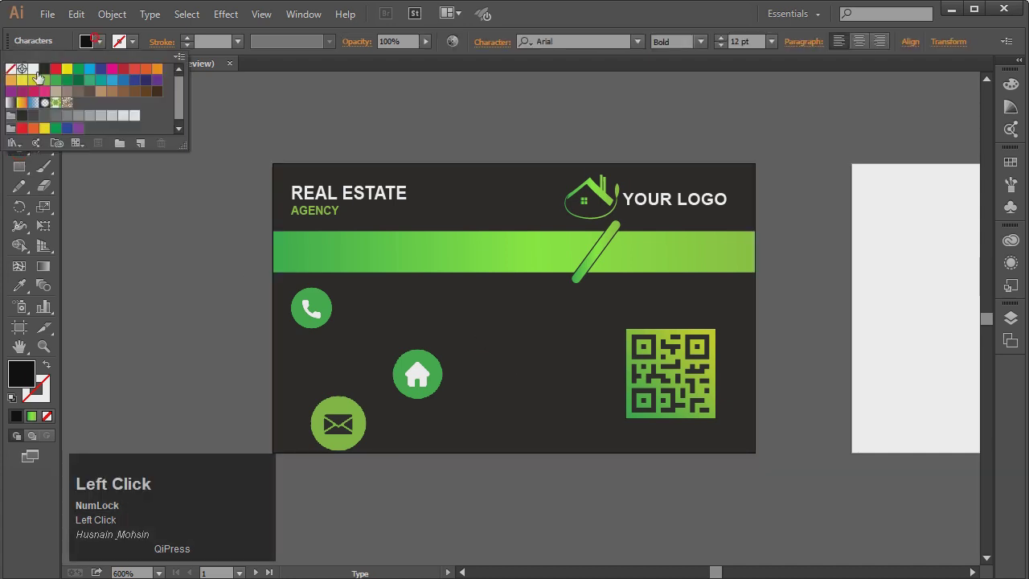
pyautogui.click(33, 70)
pyautogui.click(482, 336)
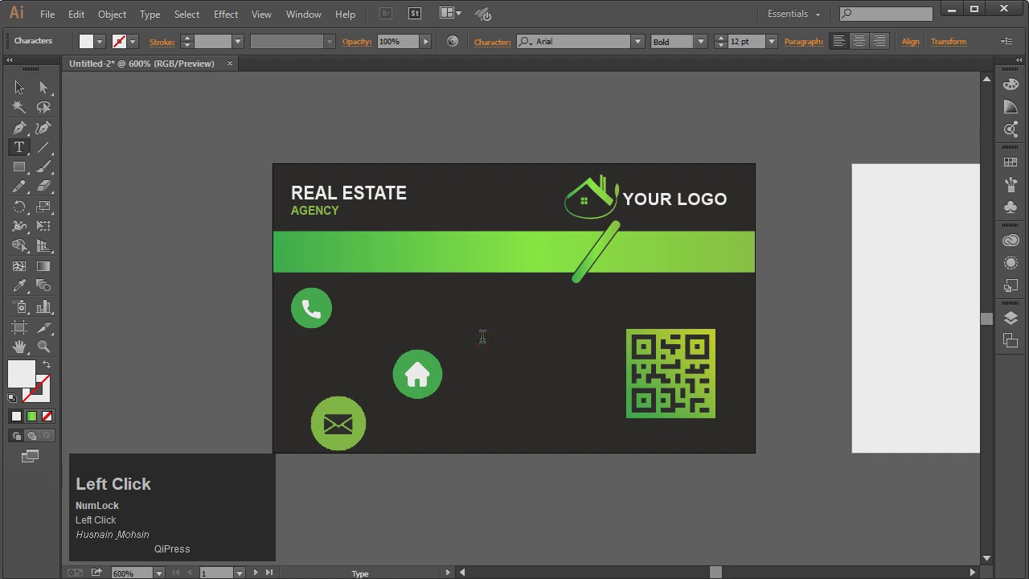
pyautogui.write('0123')
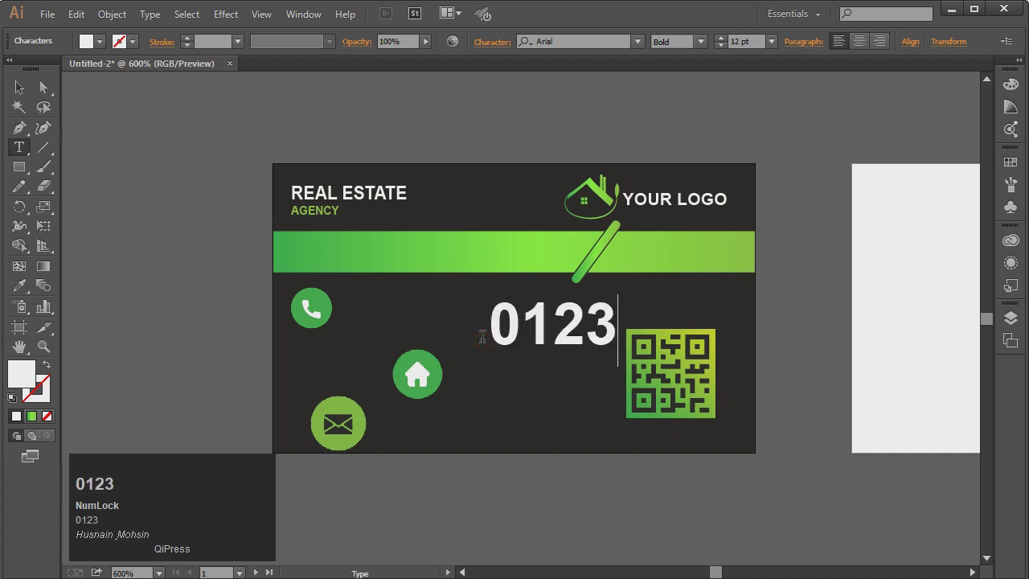
pyautogui.write(' 5456')
pyautogui.press('BackSpace')
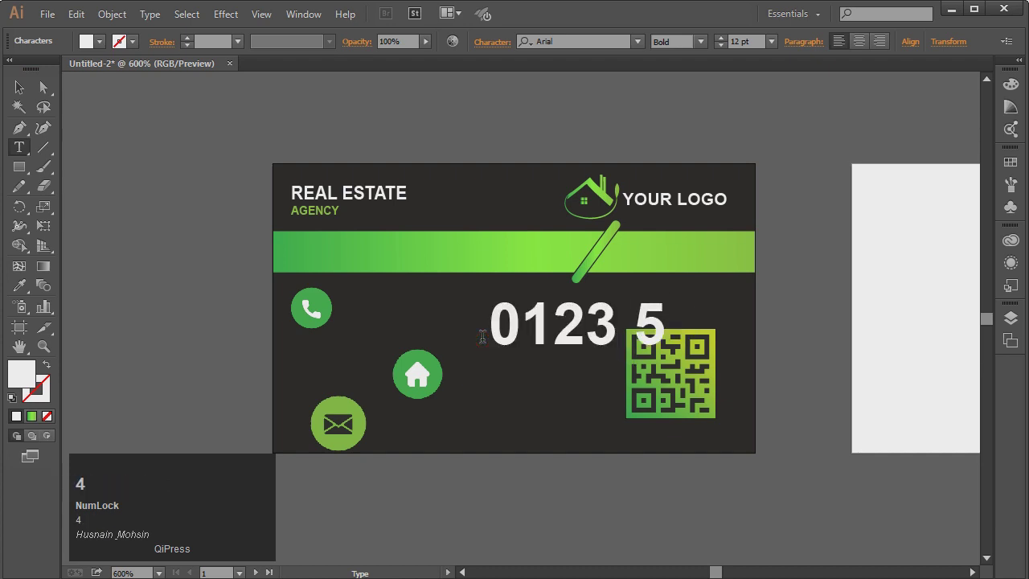
pyautogui.write('456')
pyautogui.press('BackSpace')
pyautogui.press('BackSpace')
pyautogui.press('BackSpace')
pyautogui.press('BackSpace')
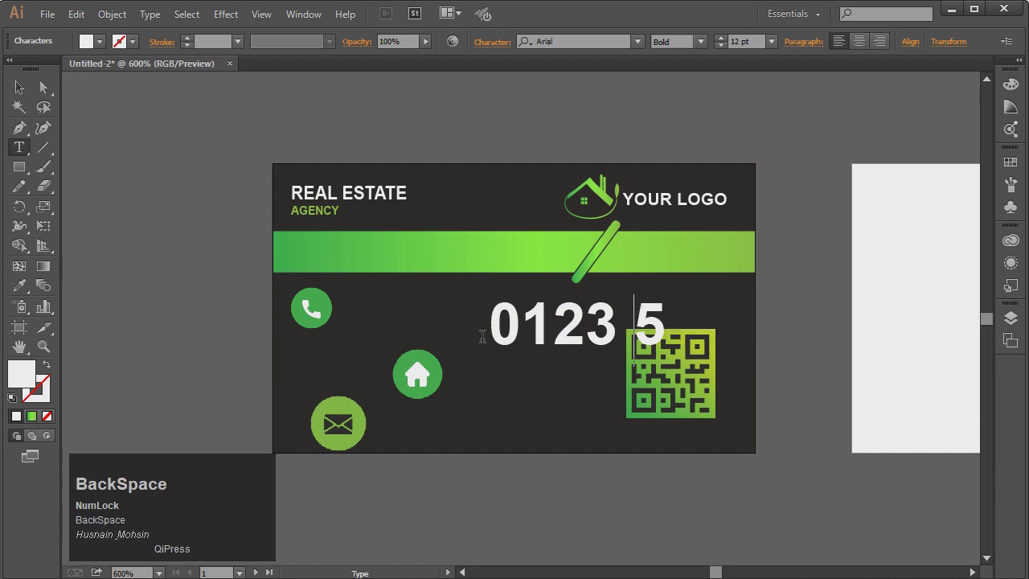
pyautogui.write('4567')
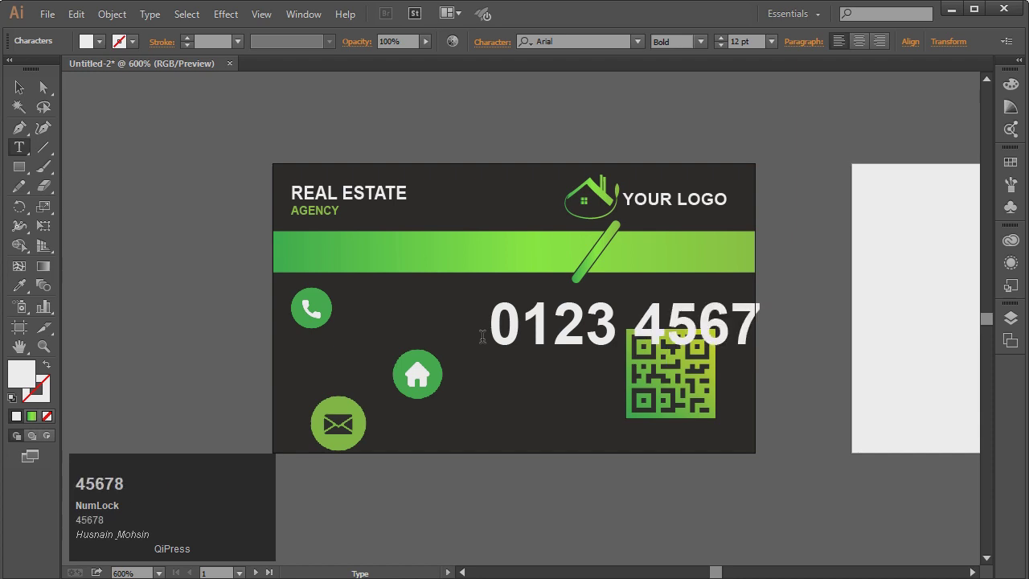
pyautogui.write('88')
pyautogui.press('BackSpace')
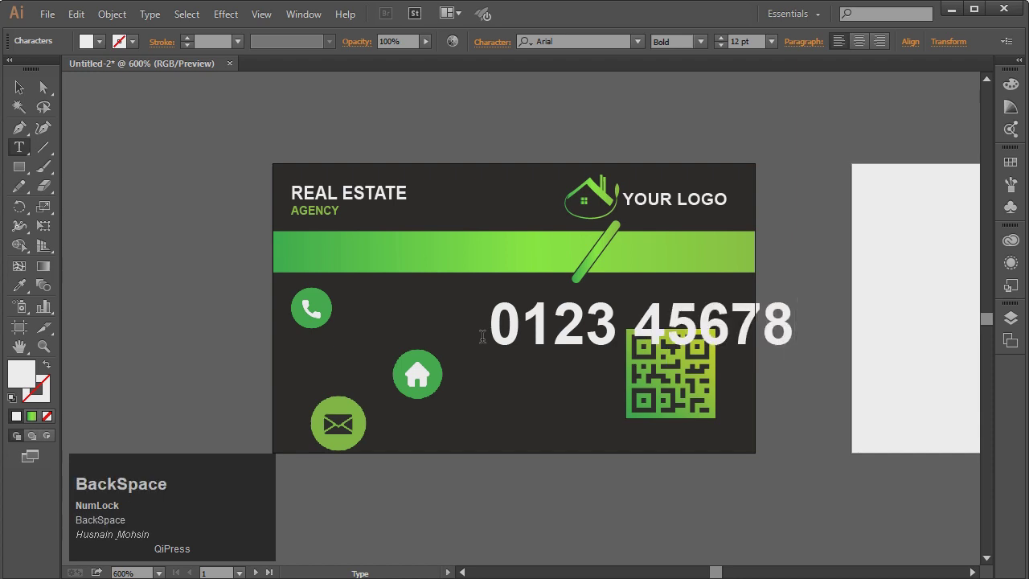
pyautogui.write('9')
pyautogui.click(19, 86)
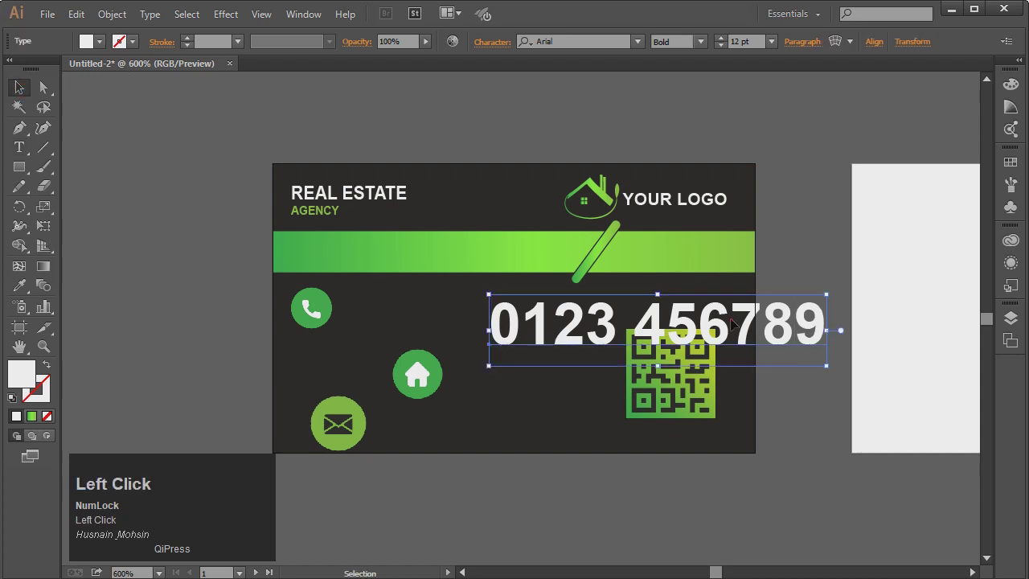
pyautogui.doubleClick(731, 321)
pyautogui.click(20, 88)
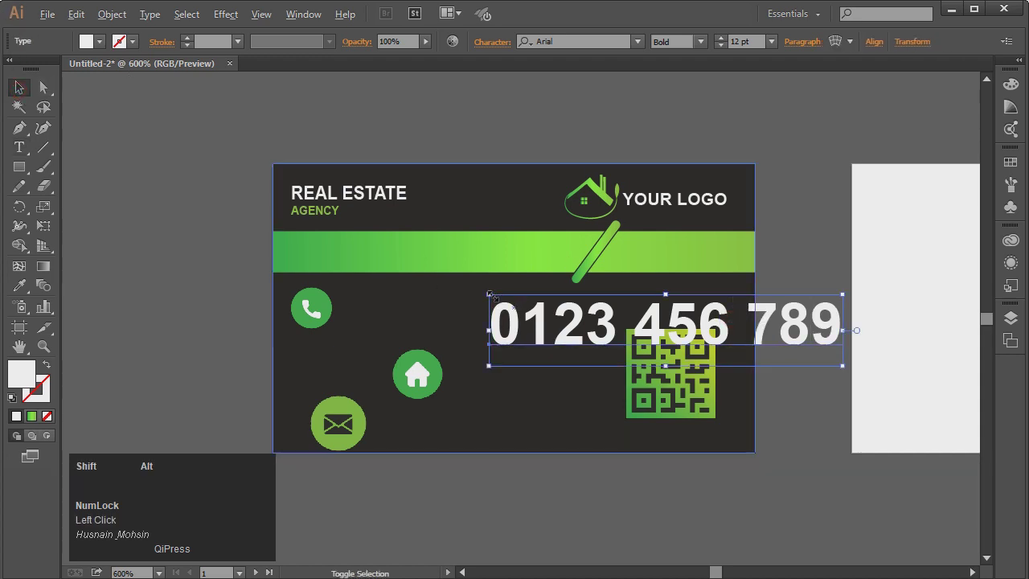
pyautogui.moveTo(489, 295); pyautogui.dragTo(563, 316)
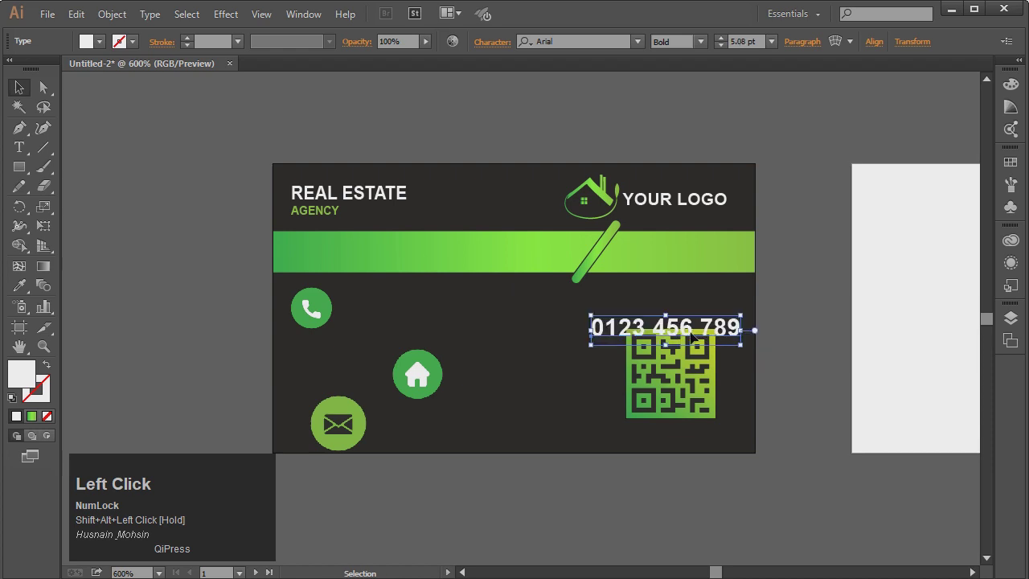
pyautogui.moveTo(688, 337); pyautogui.dragTo(487, 313)
pyautogui.press('Left')
pyautogui.press('Left')
pyautogui.press('Left')
pyautogui.press('Left')
pyautogui.press('Left')
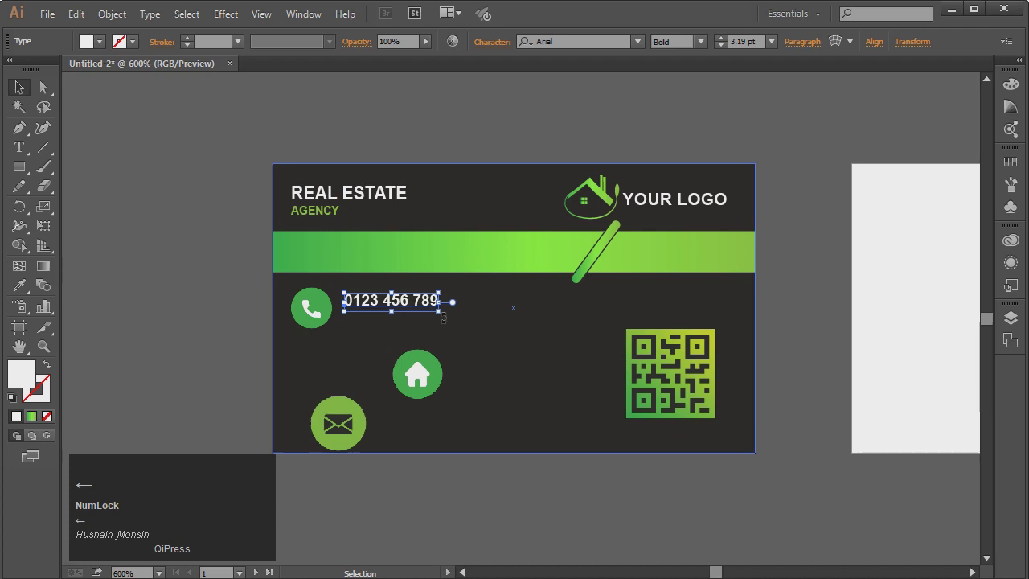
# Duplicate the number just below, then resize and nudge both lines together into place
pyautogui.keyDown('alt'); pyautogui.click(420, 306); pyautogui.keyUp('alt')
pyautogui.moveTo(420, 307); pyautogui.dragTo(421, 321)
pyautogui.press('t')
pyautogui.click(421, 321)
pyautogui.click(17, 88)
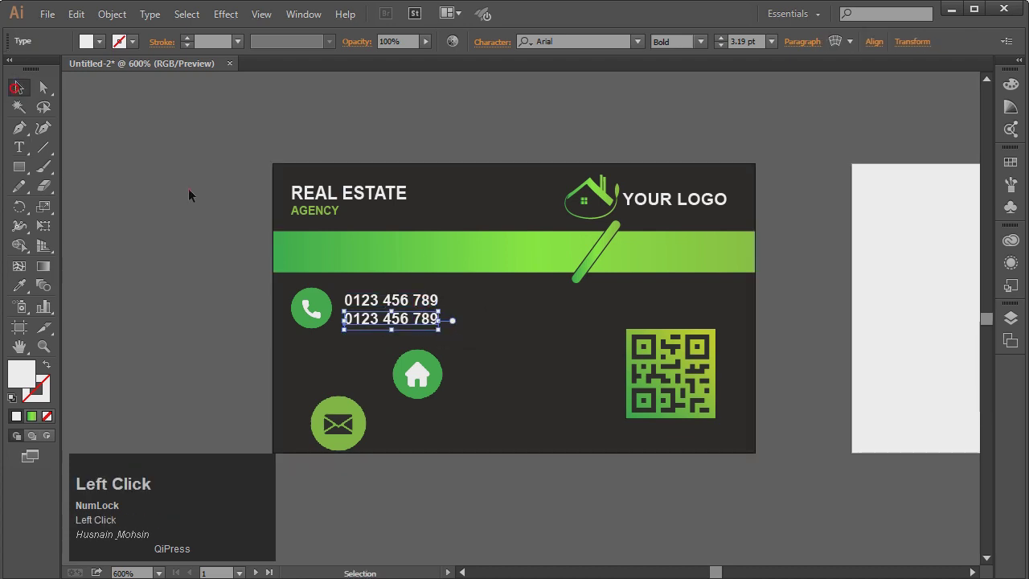
pyautogui.click(188, 193)
pyautogui.keyDown('shift'); pyautogui.click(427, 306); pyautogui.keyUp('shift')
pyautogui.keyDown('shift'); pyautogui.click(428, 323); pyautogui.keyUp('shift')
pyautogui.moveTo(436, 326)
pyautogui.mouseDown()
pyautogui.moveTo(411, 323)
pyautogui.moveTo(426, 328)
pyautogui.mouseUp()
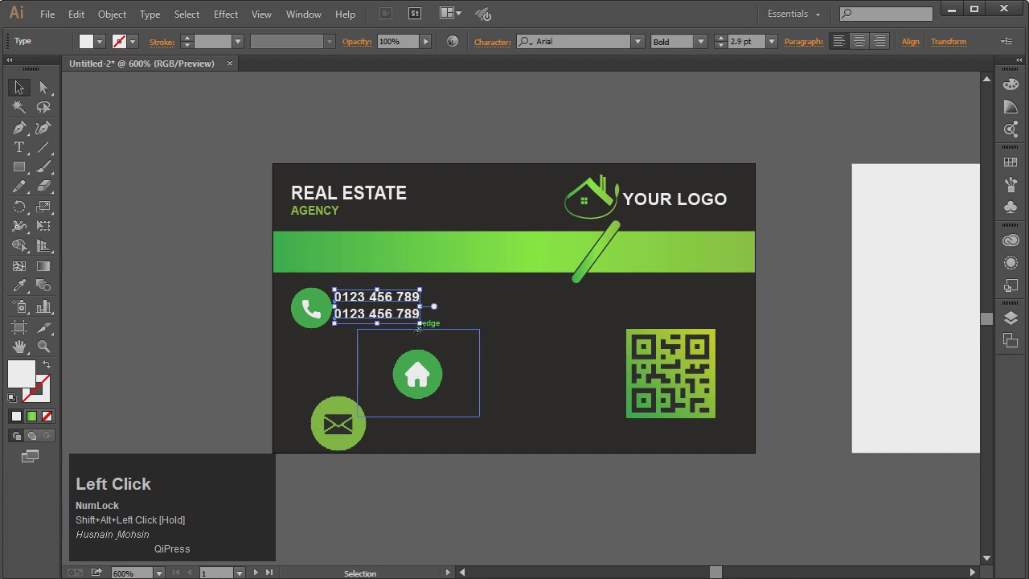
pyautogui.press('Down')
pyautogui.press('Right')
pyautogui.click(159, 314)
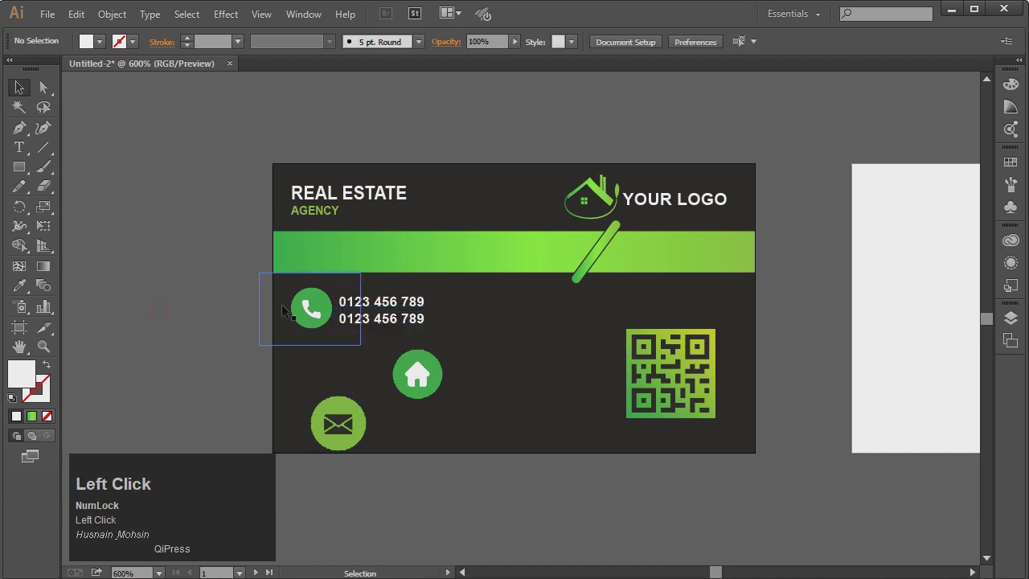
# Scale the phone icon and its number text down together
pyautogui.click(320, 303)
pyautogui.keyDown('shift'); pyautogui.click(382, 318); pyautogui.keyUp('shift')
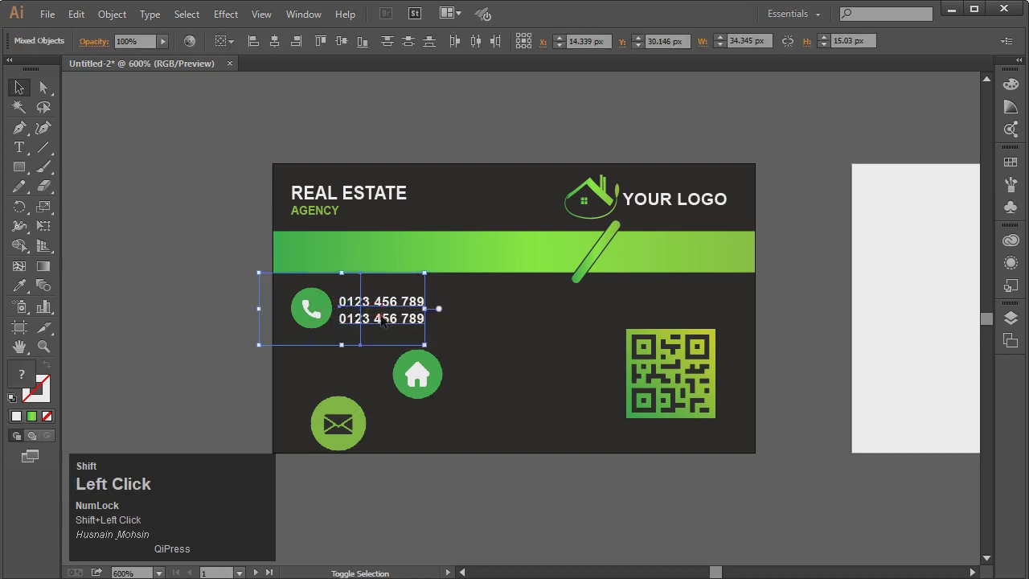
pyautogui.keyDown('alt'); pyautogui.keyDown('shift'); pyautogui.click(258, 272); pyautogui.keyUp('shift'); pyautogui.keyUp('alt')
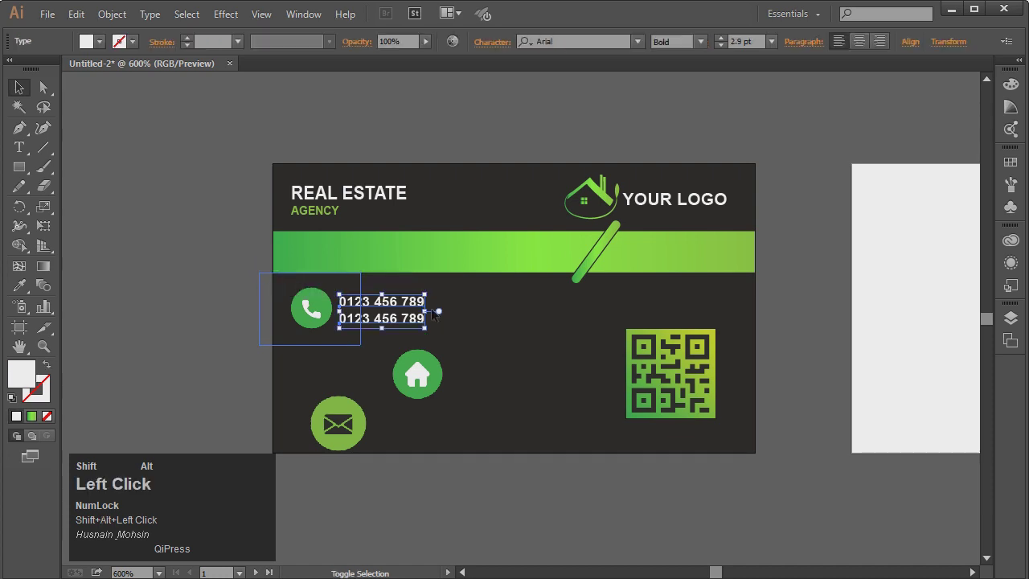
pyautogui.click(185, 269)
pyautogui.click(309, 313)
pyautogui.keyDown('alt'); pyautogui.keyDown('shift'); pyautogui.click(395, 305); pyautogui.keyUp('shift'); pyautogui.keyUp('alt')
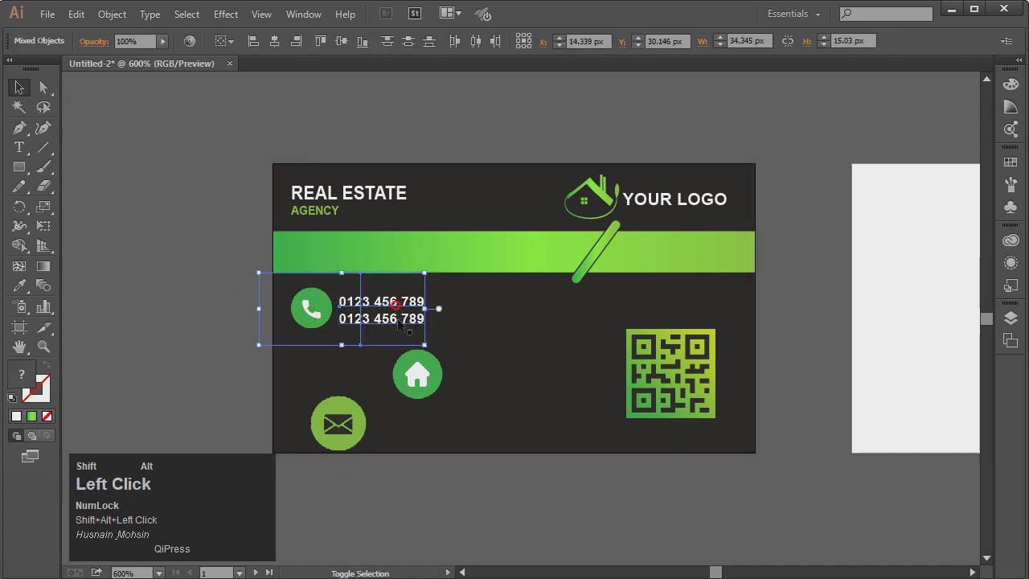
pyautogui.moveTo(424, 274); pyautogui.dragTo(412, 278)
pyautogui.click(229, 302)
# Group the two phone number lines with Object > Group
pyautogui.keyDown('shift'); pyautogui.click(383, 316); pyautogui.keyUp('shift')
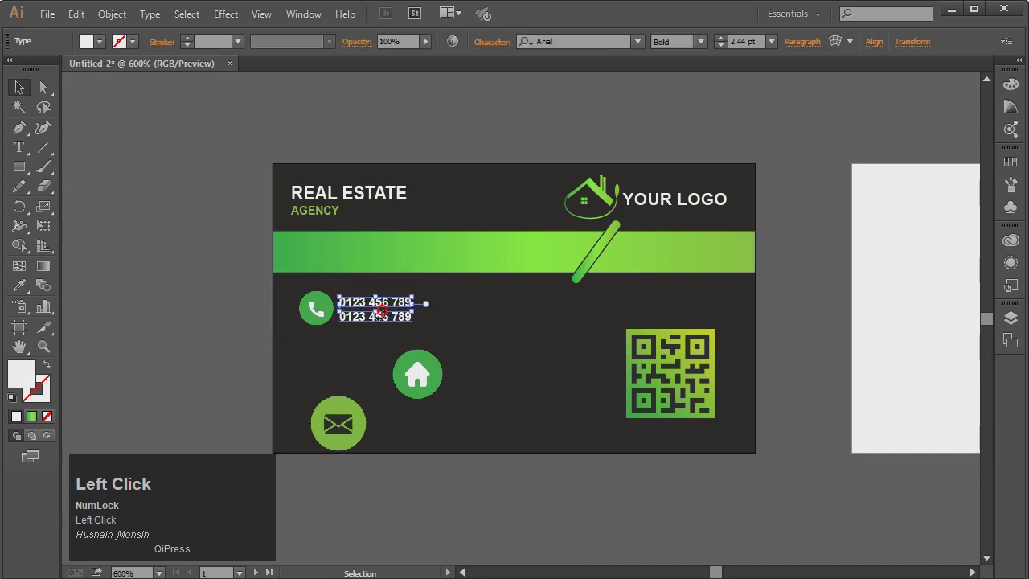
pyautogui.click(386, 321)
pyautogui.rightClick(384, 319)
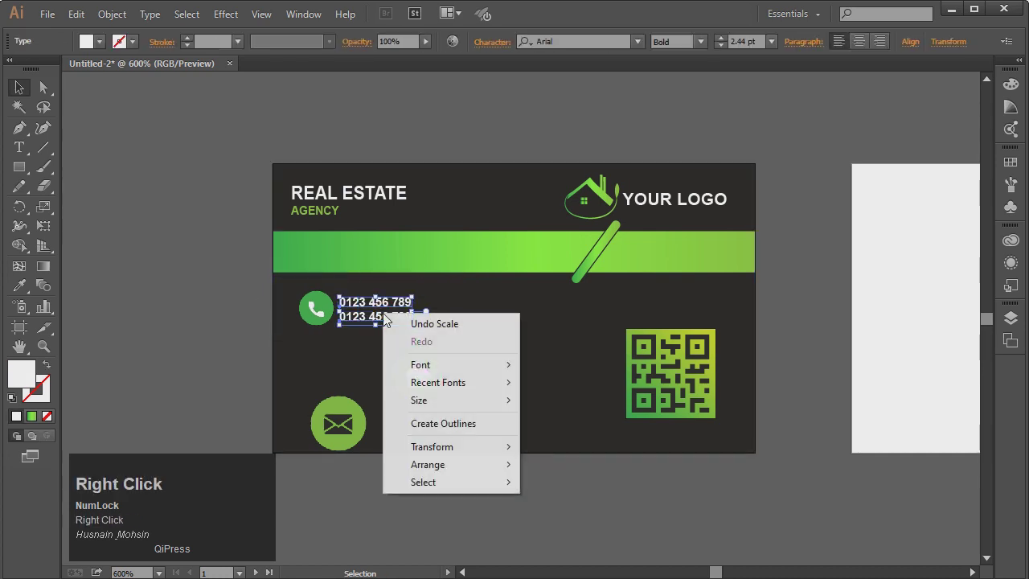
pyautogui.click(112, 14)
pyautogui.click(112, 14)
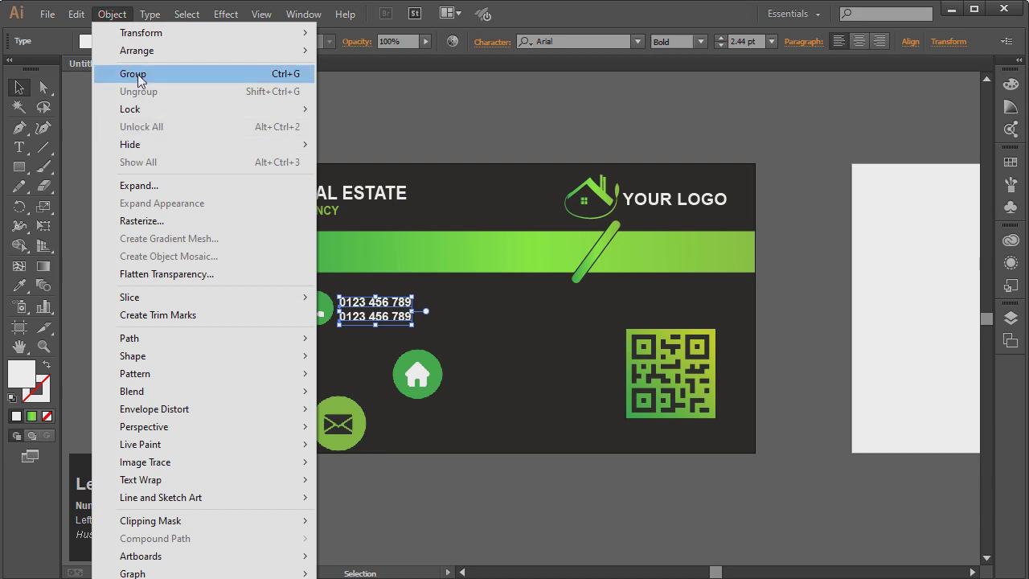
pyautogui.click(138, 72)
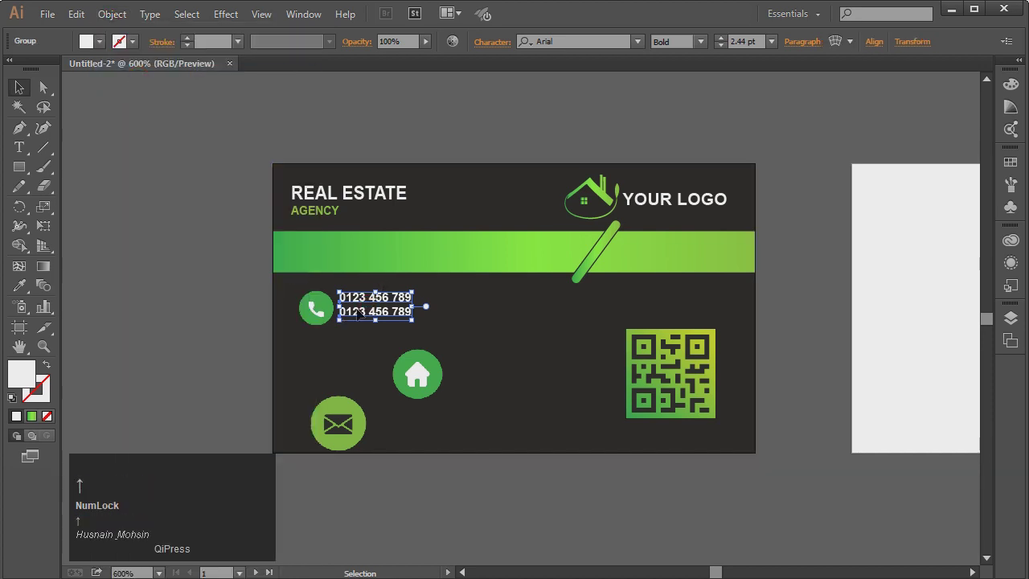
pyautogui.click(247, 296)
pyautogui.click(410, 378)
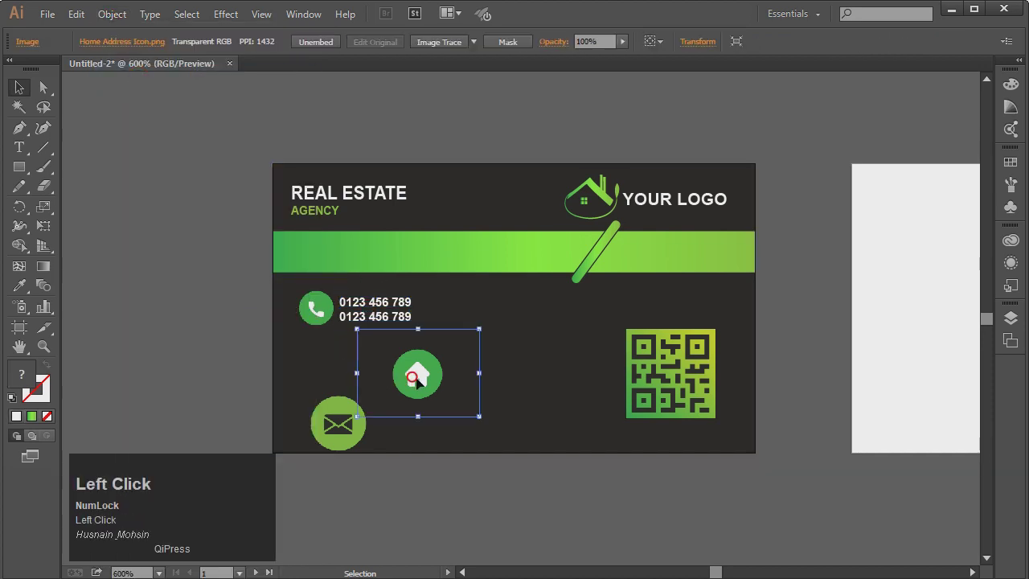
# Shrink the email icon and align it directly beneath the phone icon
pyautogui.moveTo(333, 436); pyautogui.dragTo(322, 373)
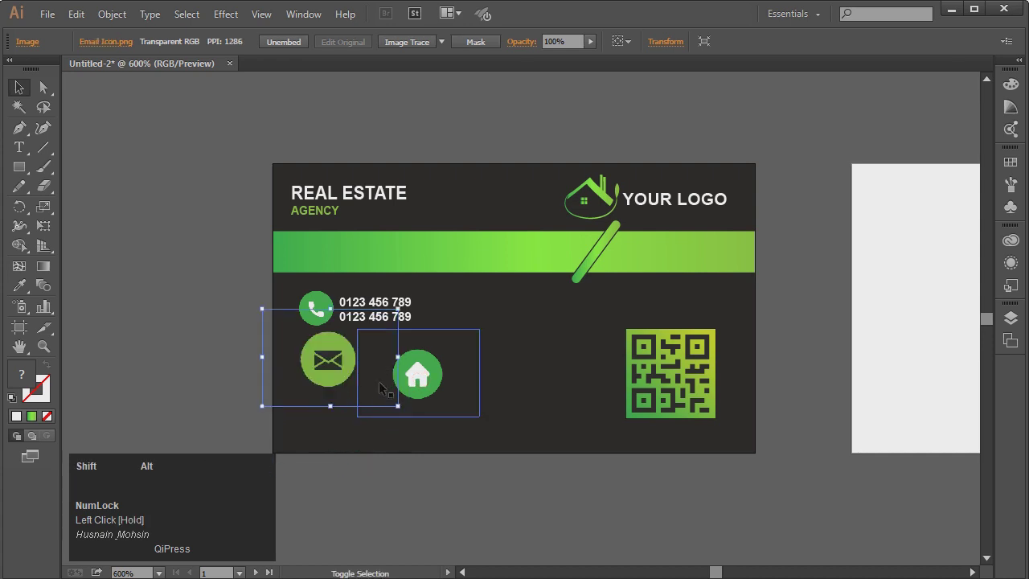
pyautogui.moveTo(397, 406); pyautogui.dragTo(356, 383)
pyautogui.press('Right')
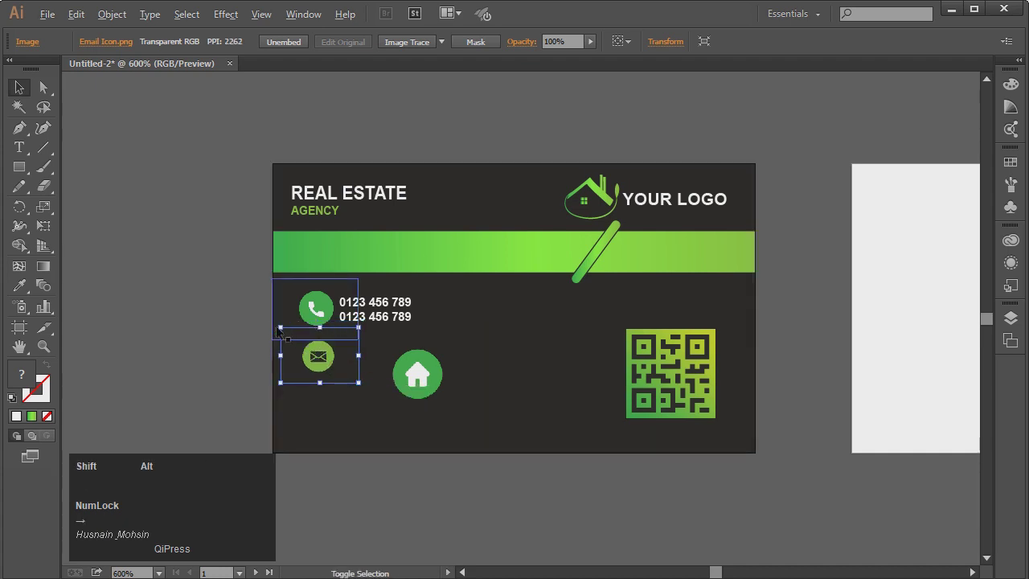
pyautogui.moveTo(279, 326); pyautogui.dragTo(276, 324)
pyautogui.click(324, 363)
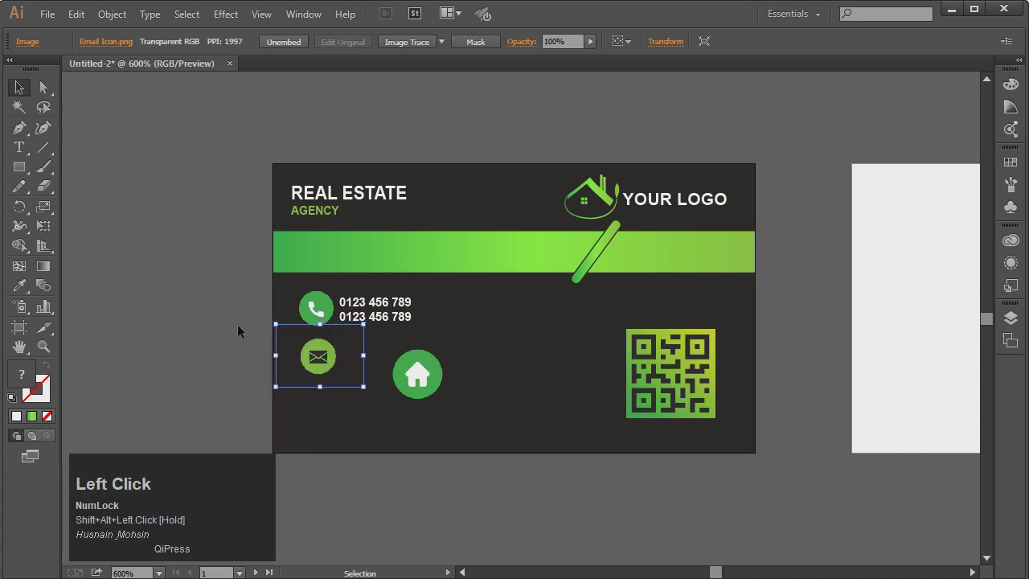
pyautogui.click(240, 328)
pyautogui.click(330, 364)
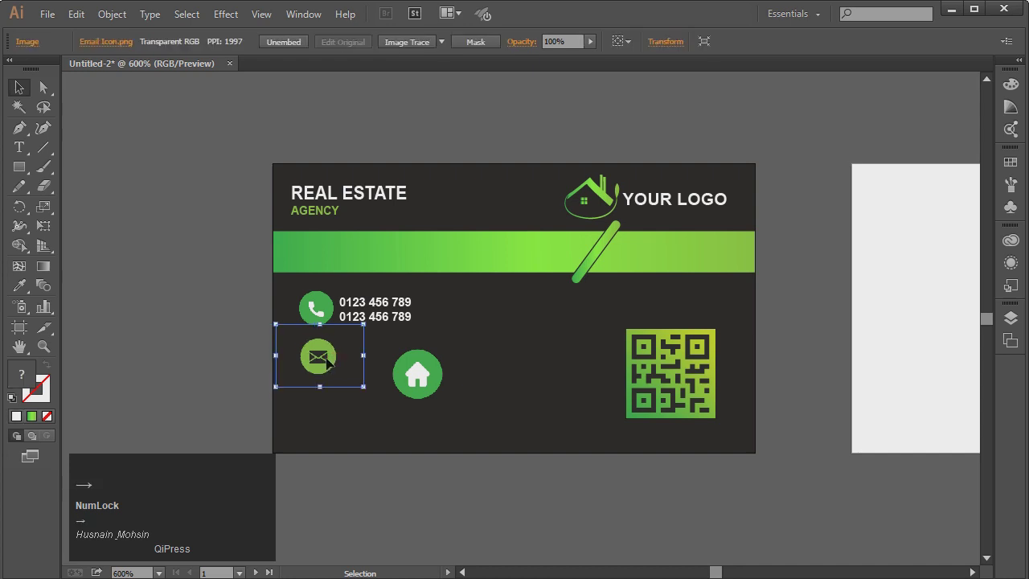
pyautogui.click(43, 346)
pyautogui.moveTo(273, 275); pyautogui.dragTo(492, 430)
pyautogui.click(19, 88)
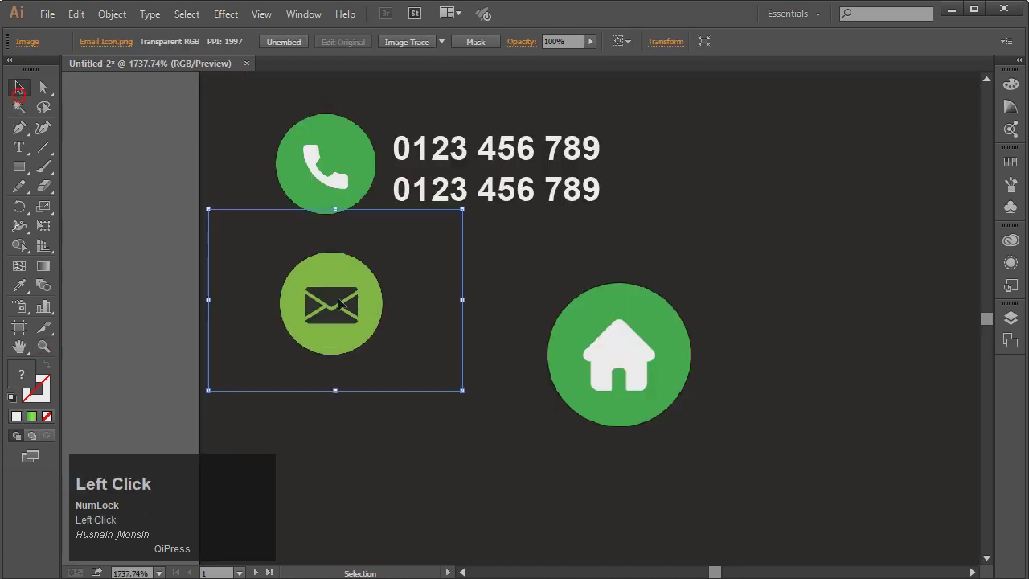
pyautogui.moveTo(339, 304); pyautogui.dragTo(336, 305)
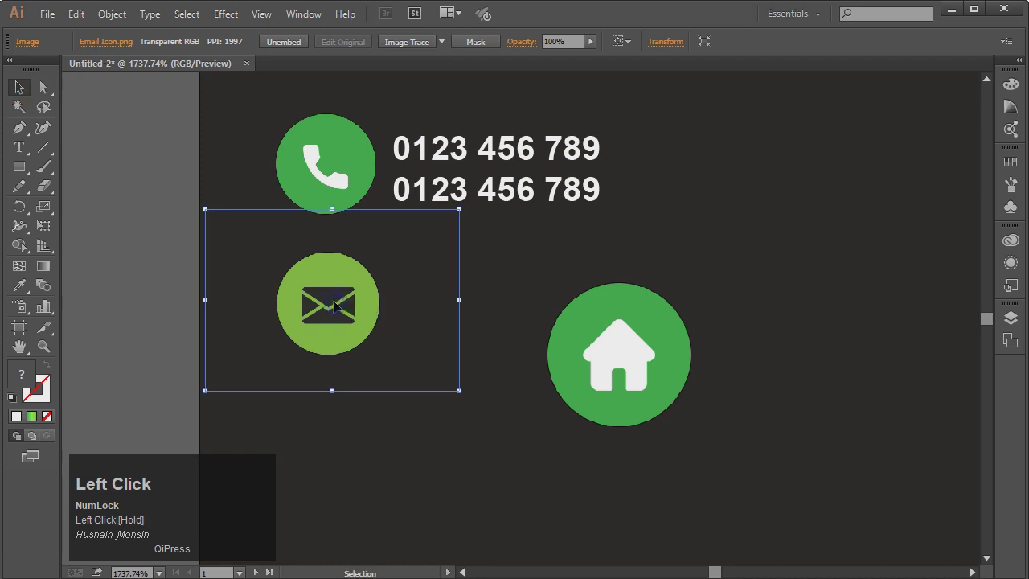
pyautogui.click(100, 231)
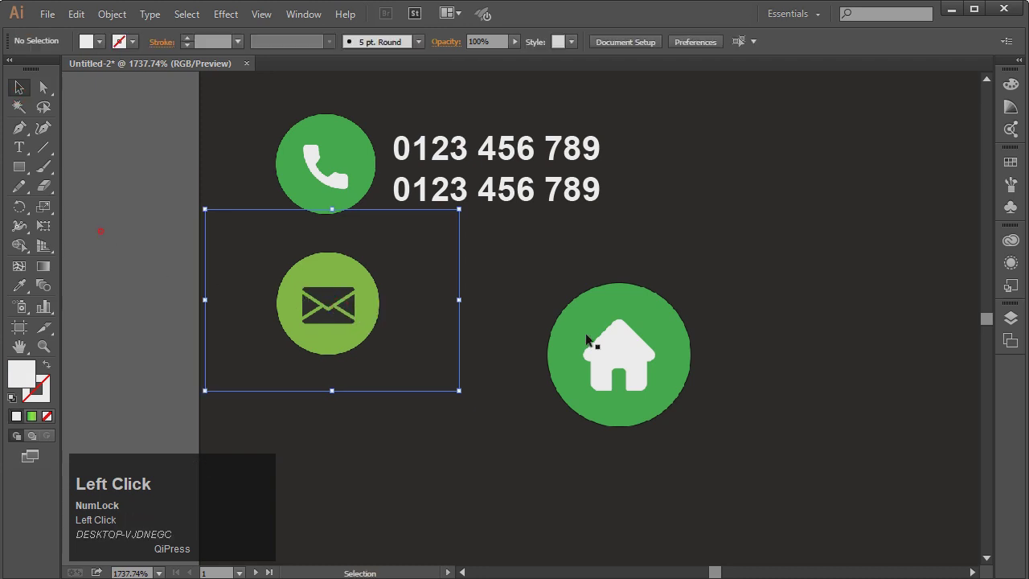
# Move the house icon out of the way to the card's lower right
pyautogui.moveTo(630, 346); pyautogui.dragTo(889, 442)
pyautogui.moveTo(656, 367); pyautogui.dragTo(850, 437)
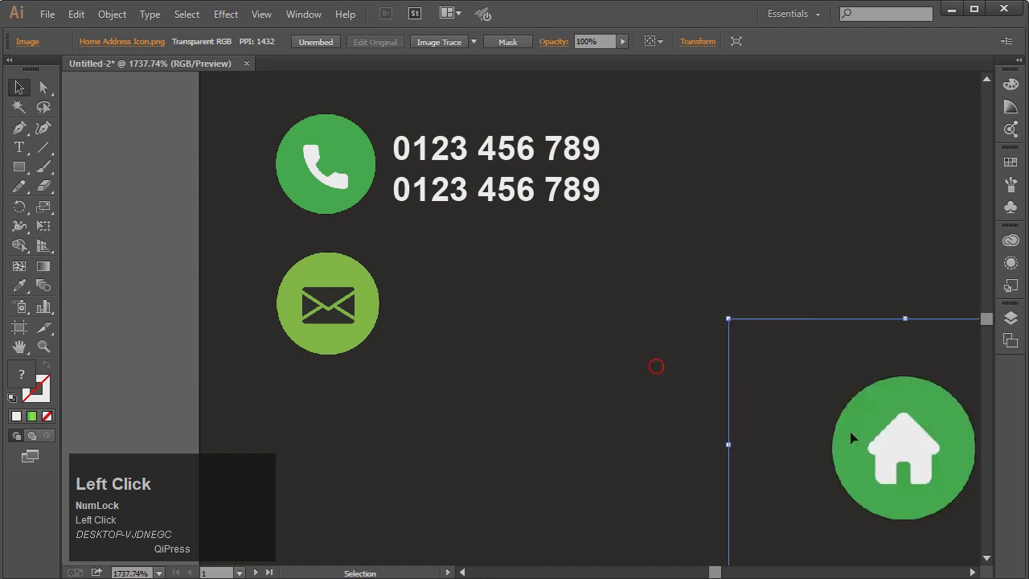
pyautogui.click(474, 165)
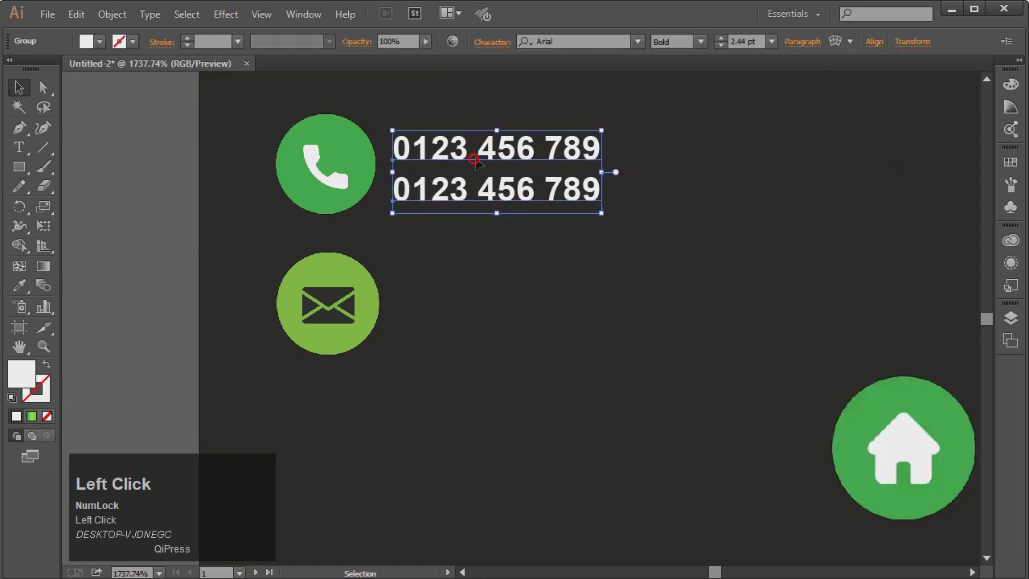
pyautogui.rightClick(487, 143)
pyautogui.click(535, 245)
pyautogui.click(150, 207)
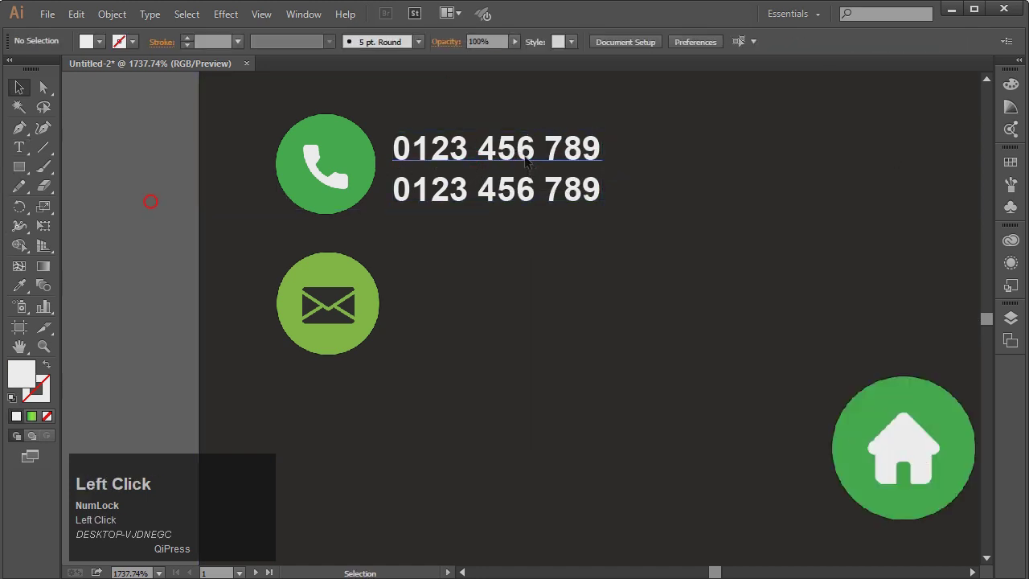
pyautogui.click(518, 153)
pyautogui.moveTo(514, 158); pyautogui.dragTo(506, 289)
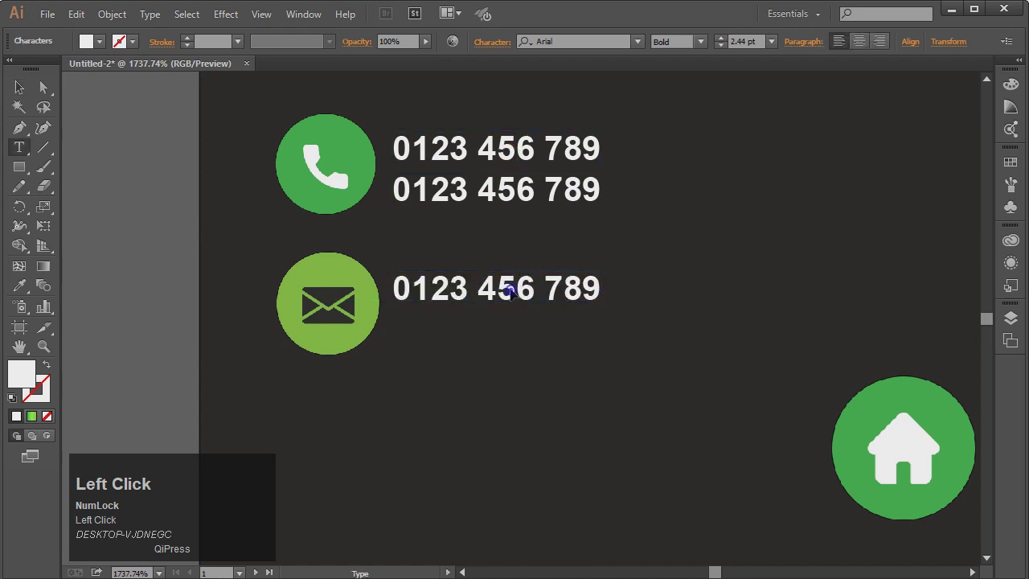
pyautogui.doubleClick(507, 288)
pyautogui.hotkey('ctrl', 'a')
pyautogui.write('www')
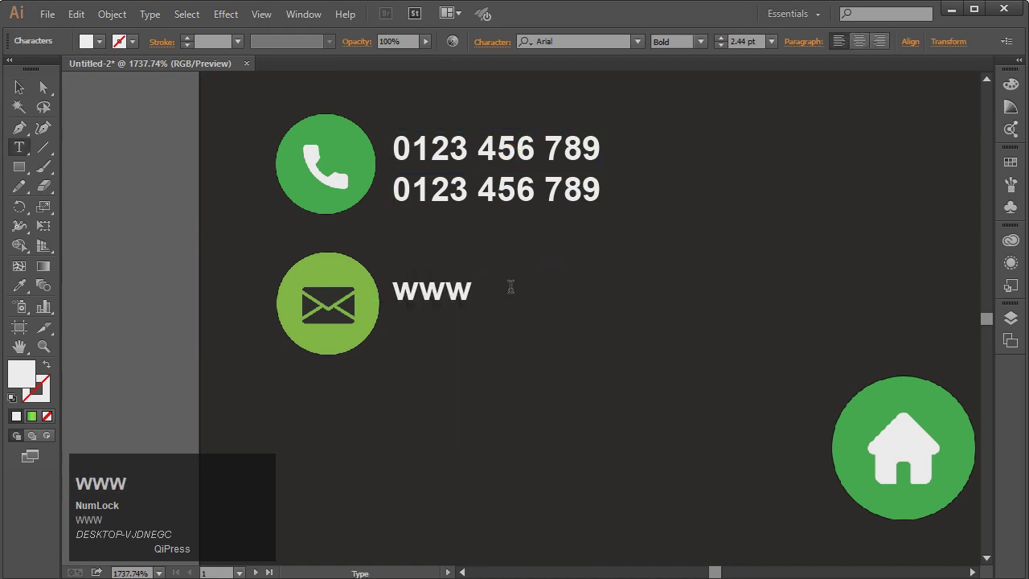
pyautogui.write('.your')
pyautogui.press('BackSpace')
pyautogui.press('BackSpace')
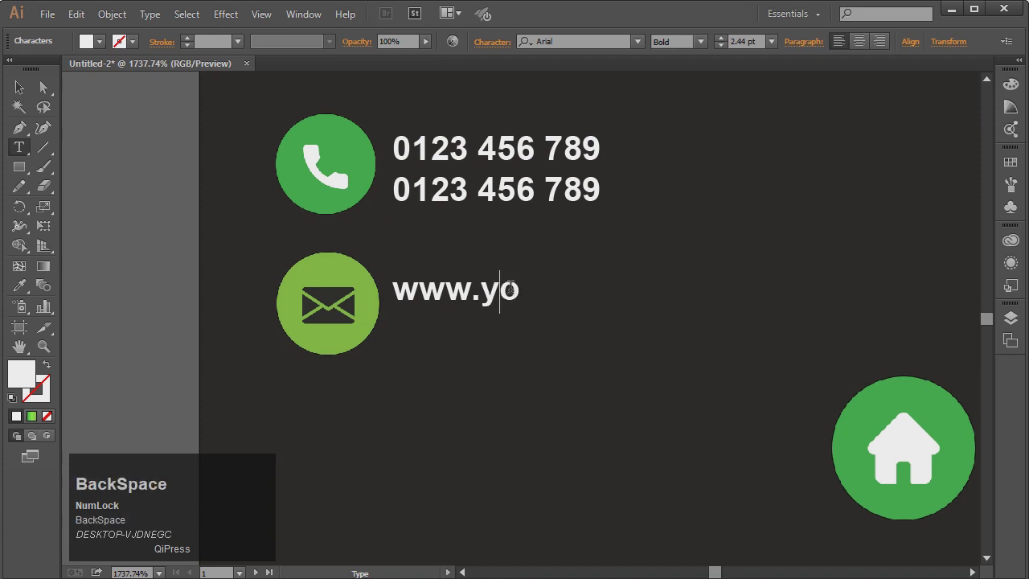
pyautogui.write('y')
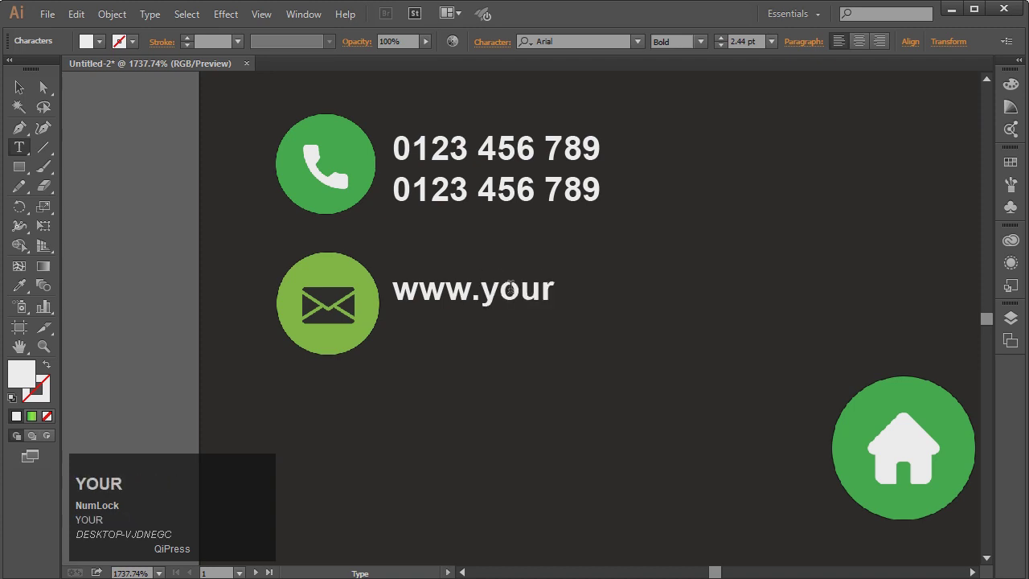
pyautogui.press('BackSpace')
pyautogui.write('rw')
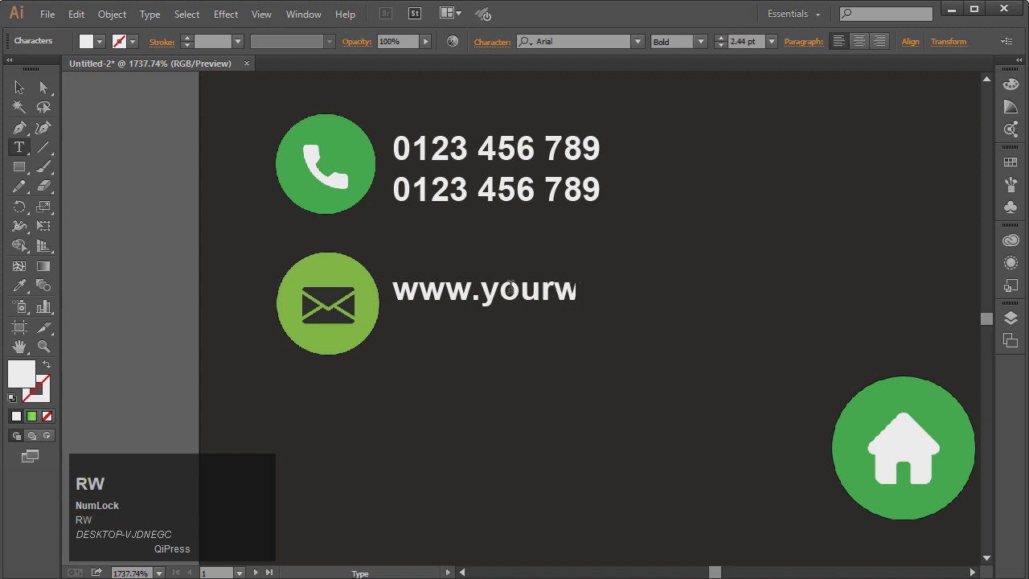
pyautogui.write('ebsite.com')
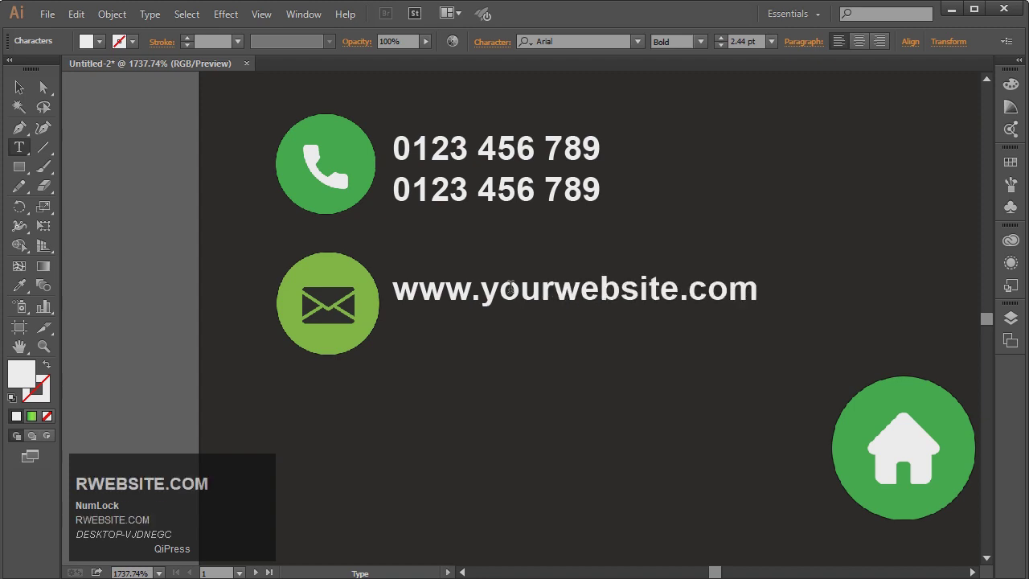
pyautogui.click(19, 87)
# Copy the website line below and replace its text with a placeholder e-mail address
pyautogui.keyDown('alt'); pyautogui.moveTo(591, 300); pyautogui.dragTo(587, 335); pyautogui.keyUp('alt')
pyautogui.doubleClick(586, 335)
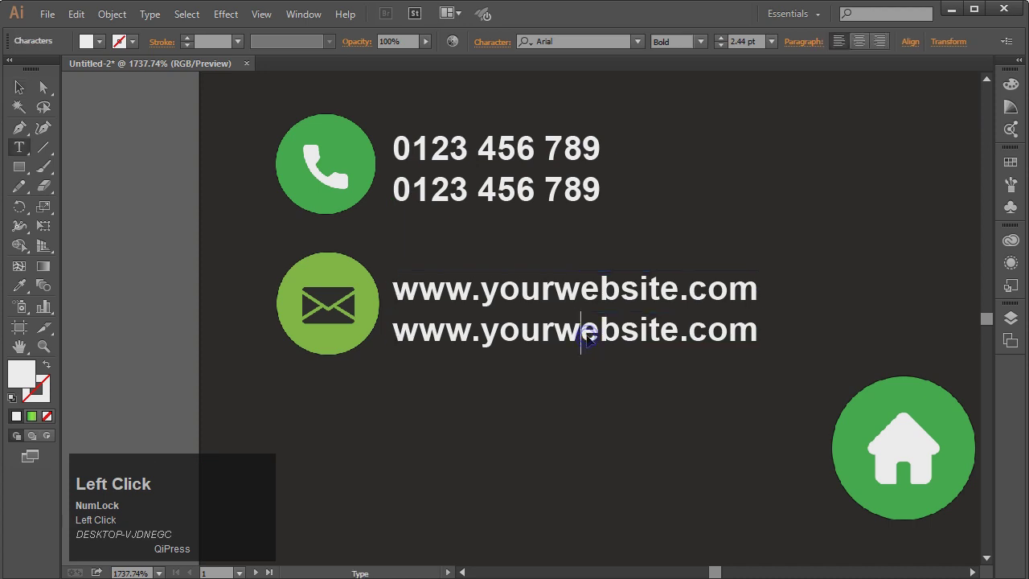
pyautogui.hotkey('ctrl', 'a')
pyautogui.write('your')
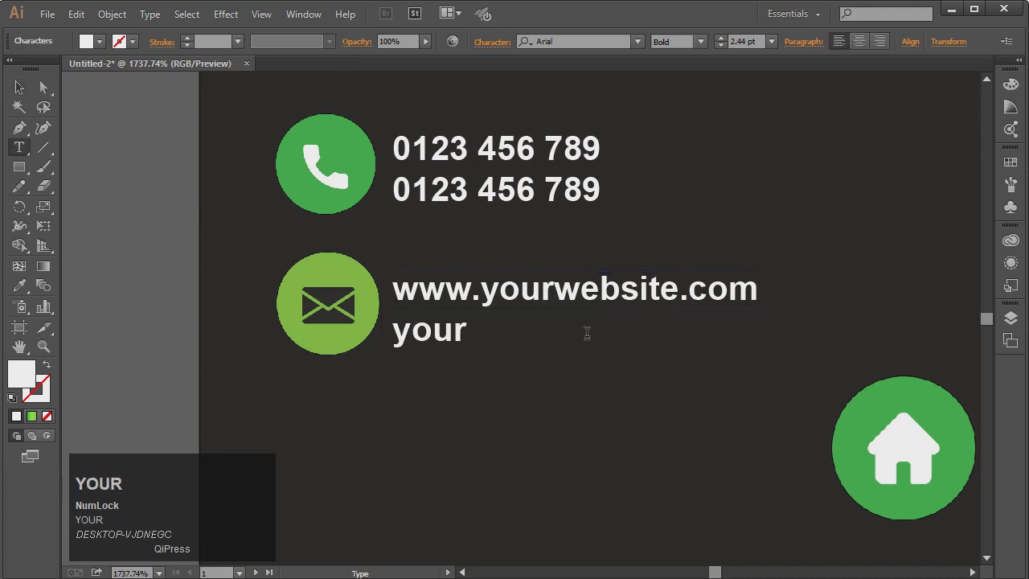
pyautogui.write('mail')
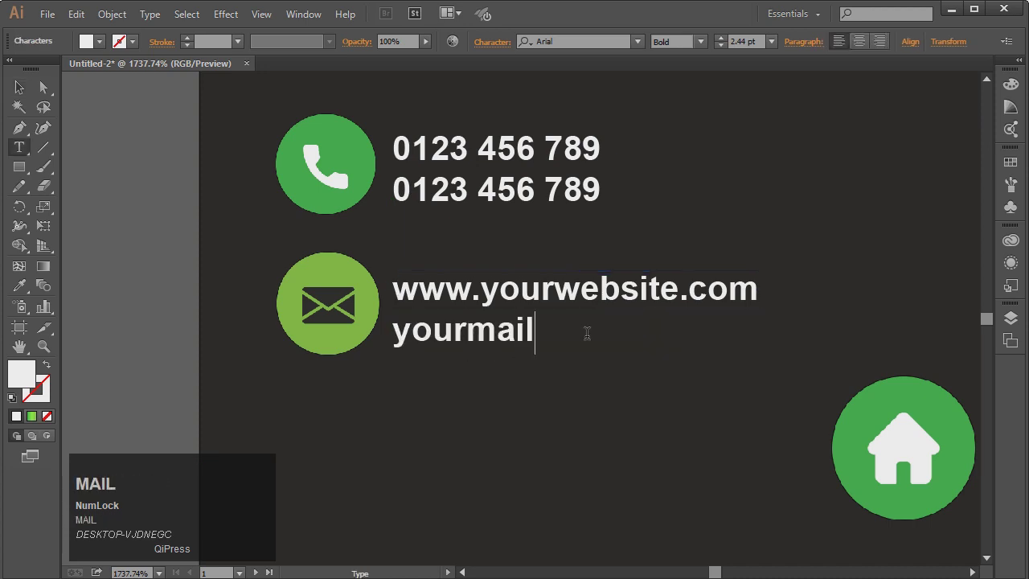
pyautogui.press('BackSpace')
pyautogui.press('BackSpace')
pyautogui.press('BackSpace')
pyautogui.press('BackSpace')
pyautogui.write('gm')
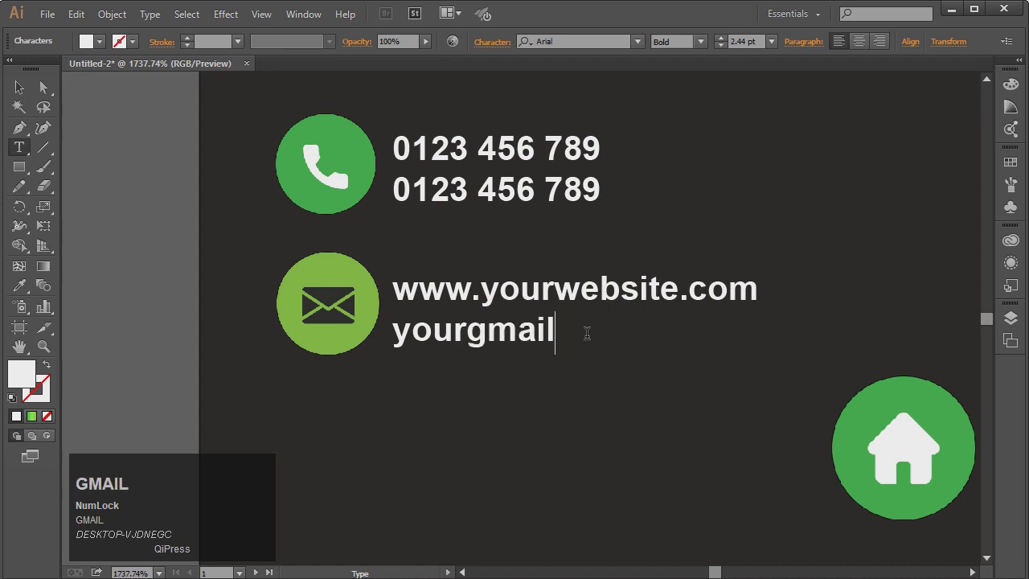
pyautogui.write('ail@gmail.c')
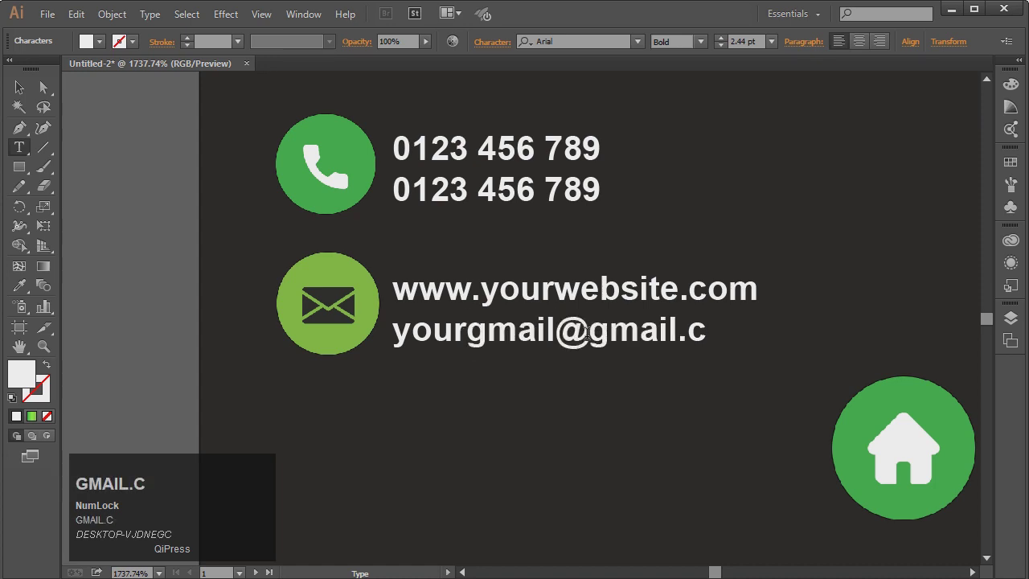
pyautogui.write('om')
pyautogui.click(25, 86)
pyautogui.click(101, 183)
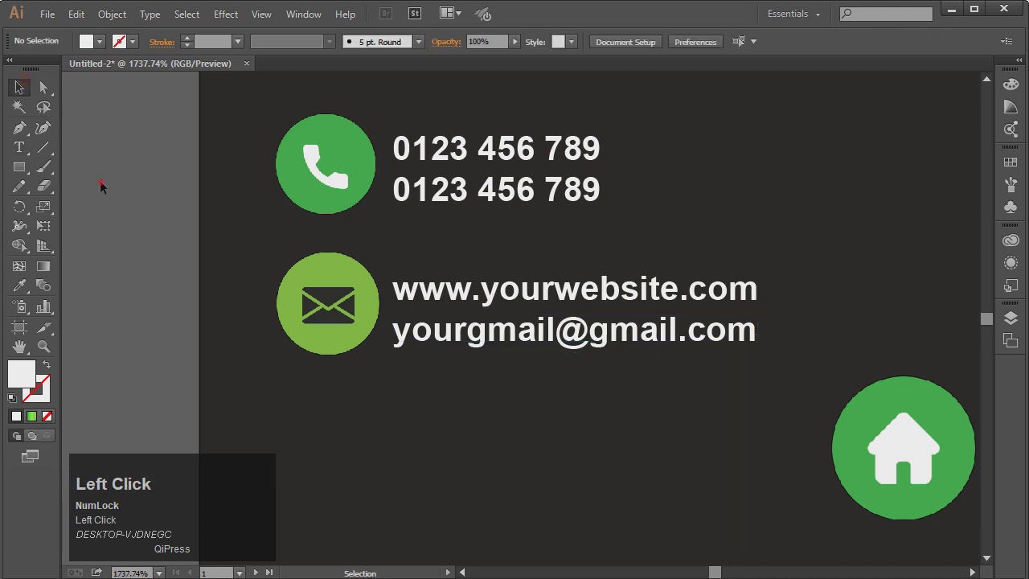
# Shrink the house icon to match the others and align it directly under the envelope icon
pyautogui.moveTo(903, 431); pyautogui.dragTo(354, 435)
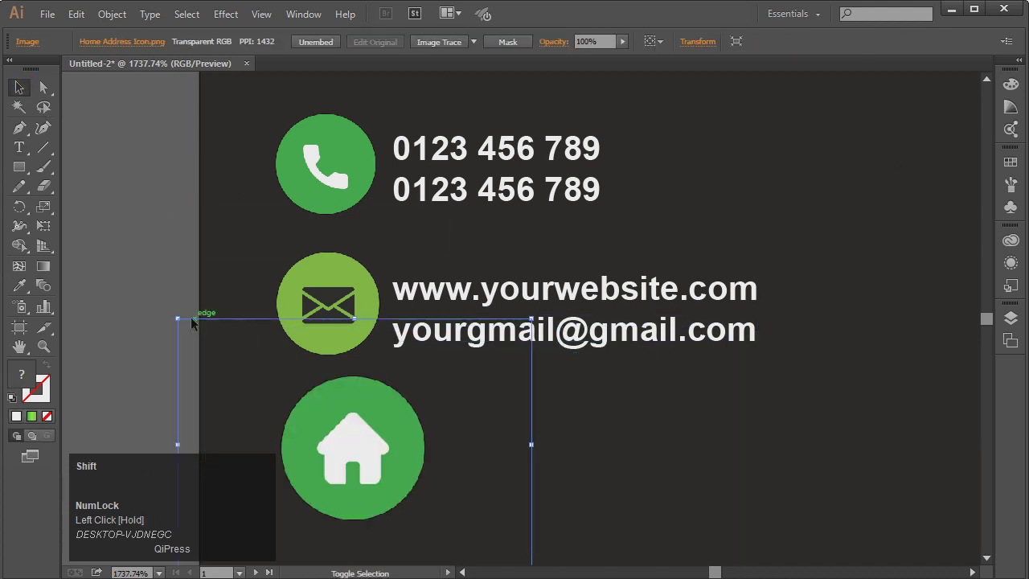
pyautogui.moveTo(179, 319); pyautogui.dragTo(256, 363)
pyautogui.moveTo(356, 447); pyautogui.dragTo(327, 452)
pyautogui.press('Down')
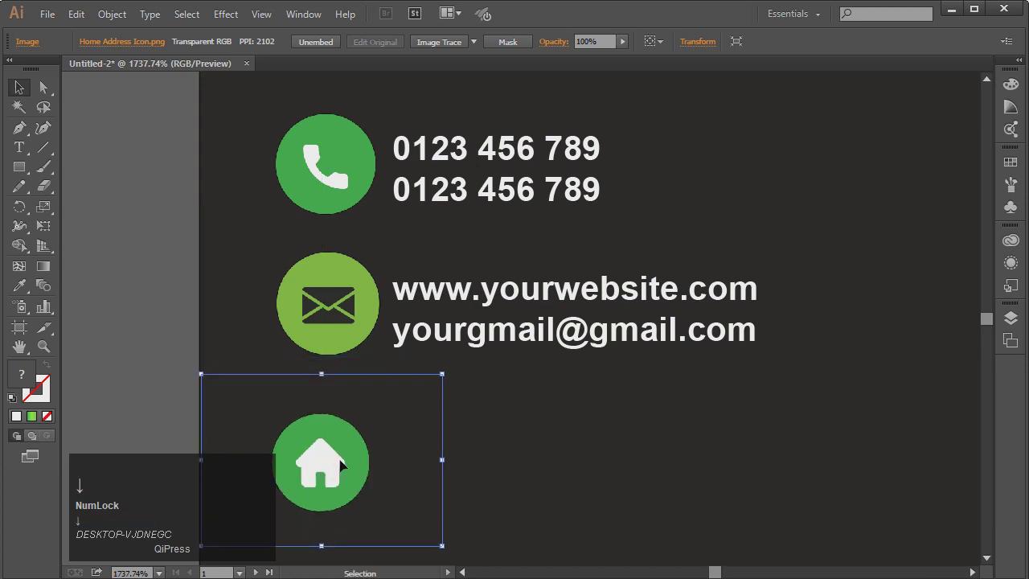
pyautogui.press('Right')
pyautogui.click(131, 246)
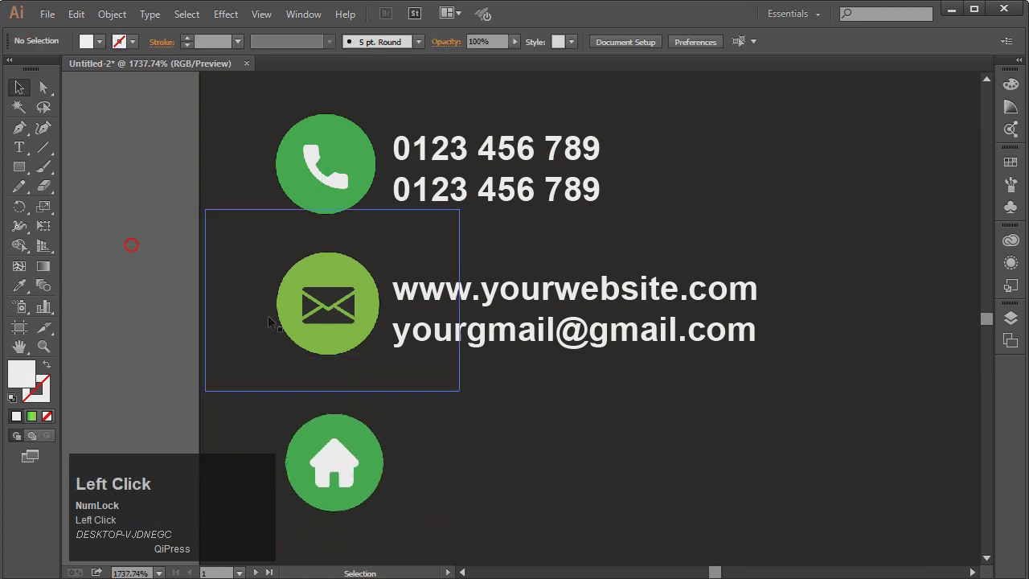
pyautogui.moveTo(376, 486); pyautogui.dragTo(363, 483)
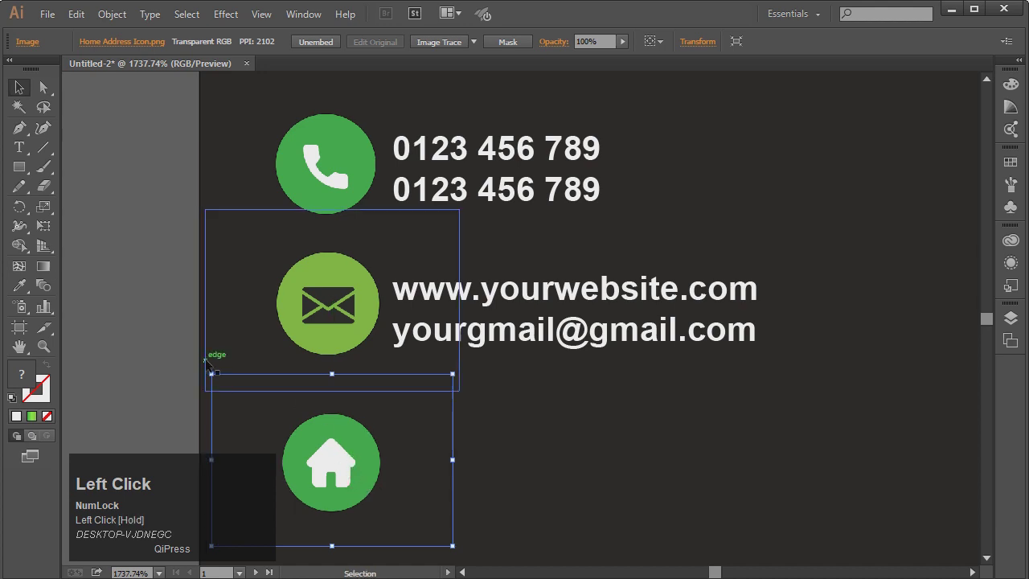
pyautogui.click(148, 315)
pyautogui.moveTo(327, 441); pyautogui.dragTo(328, 451)
pyautogui.click(122, 299)
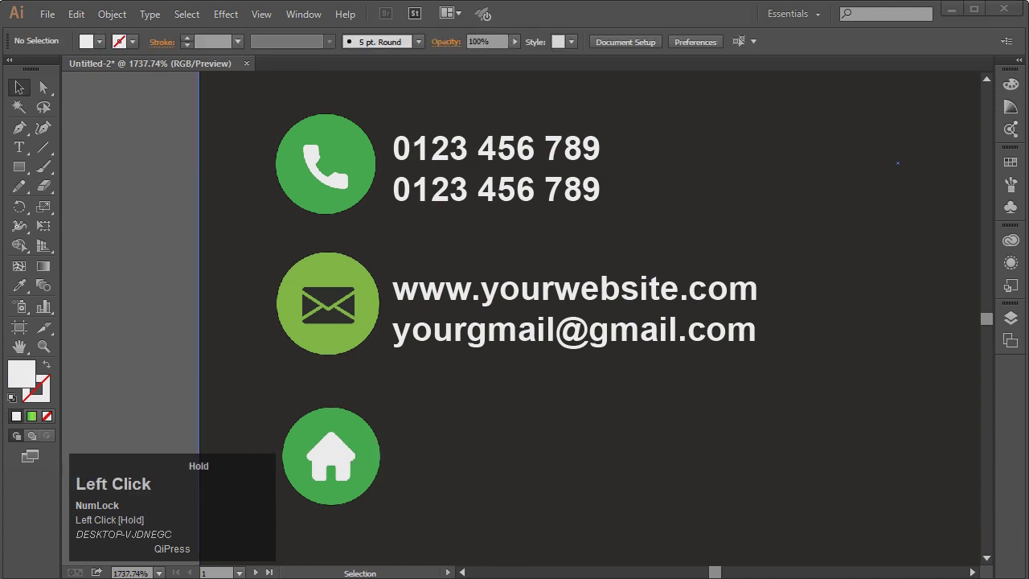
pyautogui.click(18, 154)
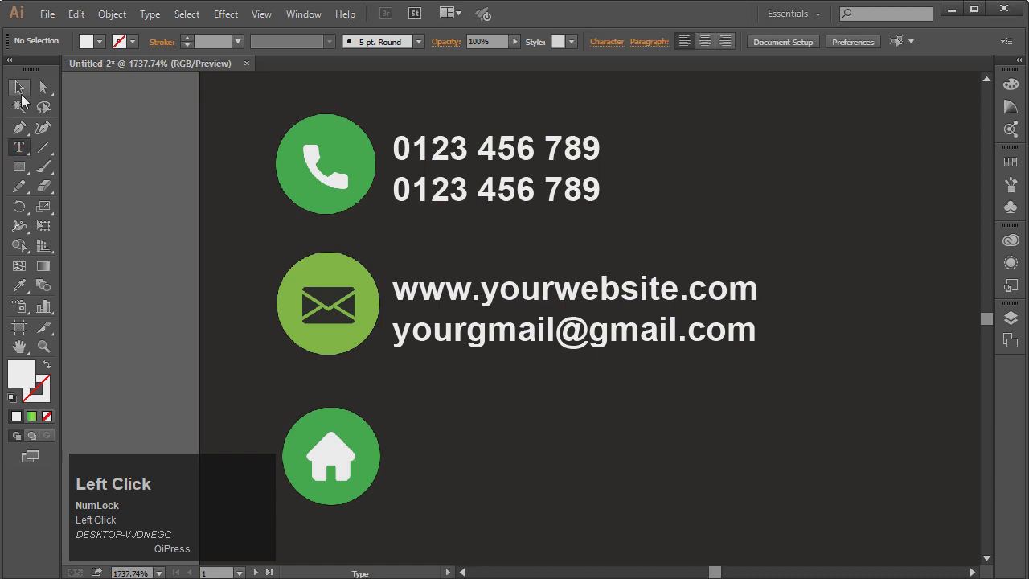
# Duplicate the website text line and place the copy beside the house icon
pyautogui.click(19, 93)
pyautogui.click(515, 296)
pyautogui.moveTo(514, 296); pyautogui.dragTo(547, 450)
# Replace the copied text with a sample street address ending in 'Street 12'
pyautogui.doubleClick(543, 445)
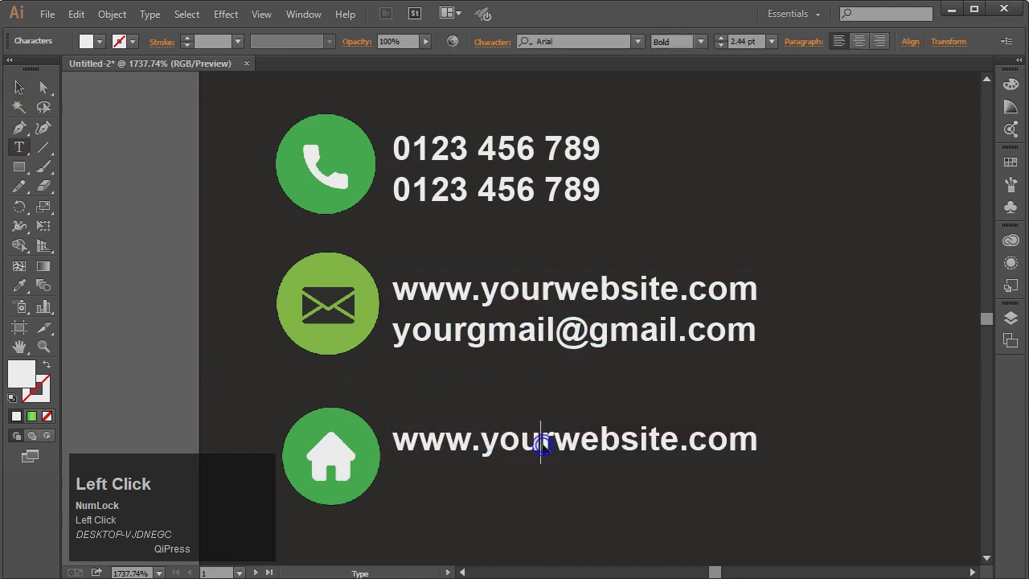
pyautogui.hotkey('ctrl', 'a')
pyautogui.press('BackSpace')
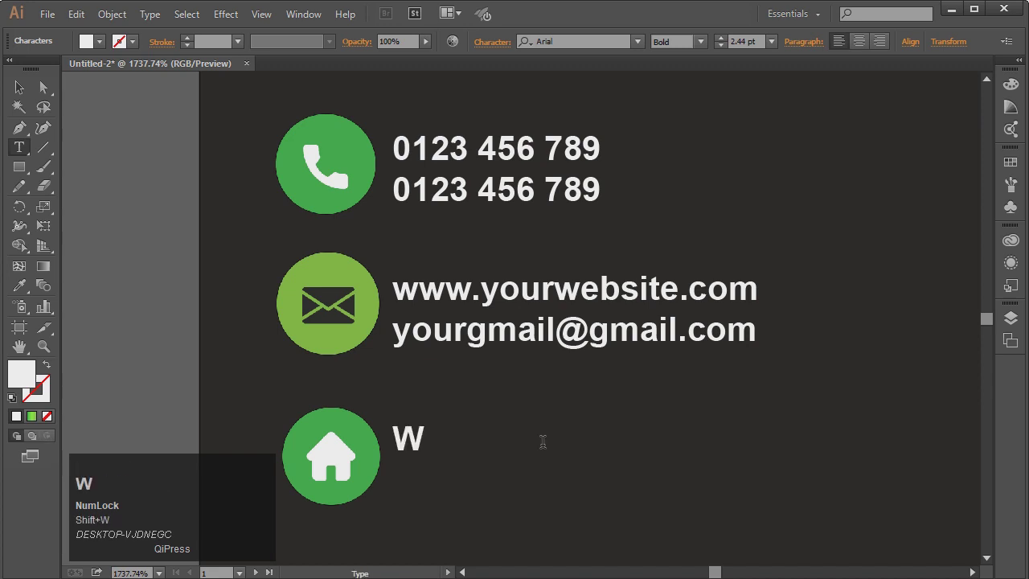
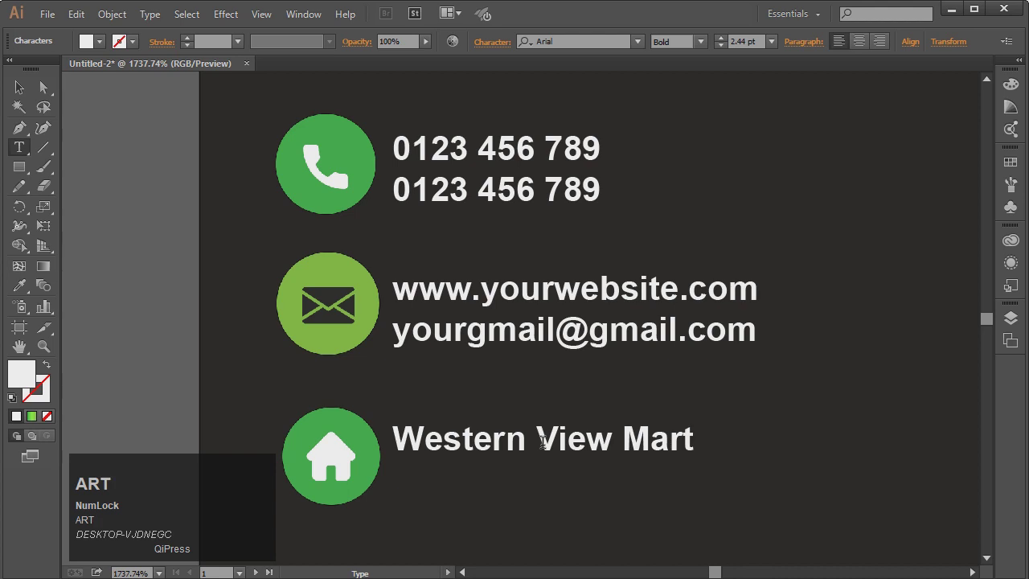
pyautogui.press('BackSpace')
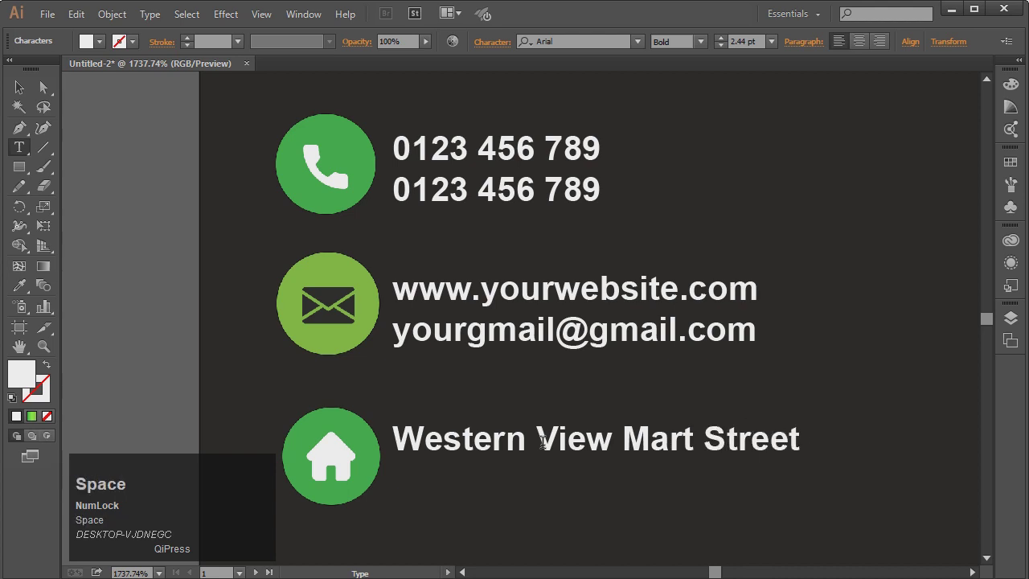
pyautogui.press('BackSpace')
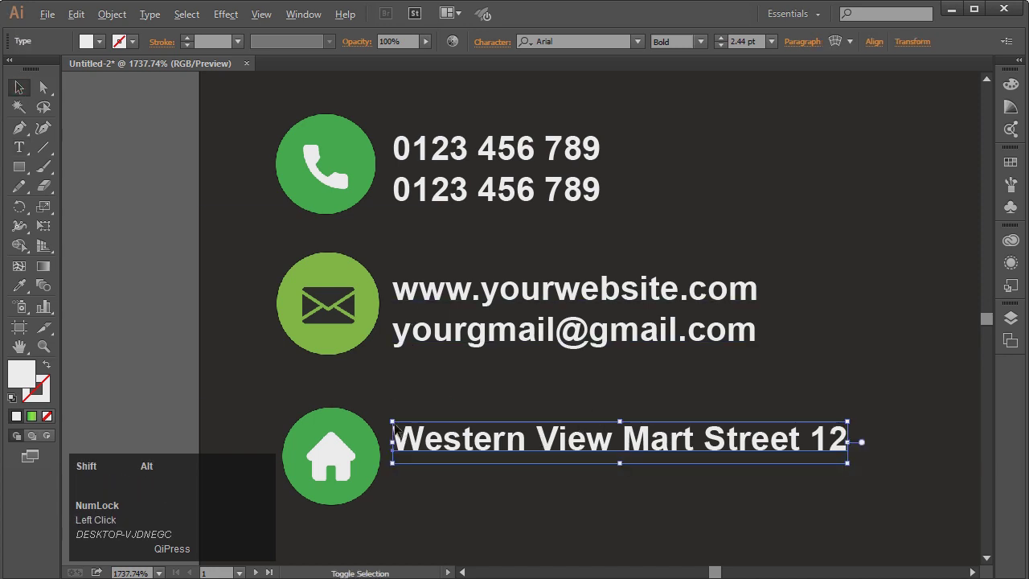
# Shrink the street address and add a copy below it reading 'PAKISTAN'
pyautogui.moveTo(391, 422); pyautogui.dragTo(462, 427)
pyautogui.moveTo(663, 441); pyautogui.dragTo(606, 477)
pyautogui.doubleClick(606, 477)
pyautogui.write('A Street 12')
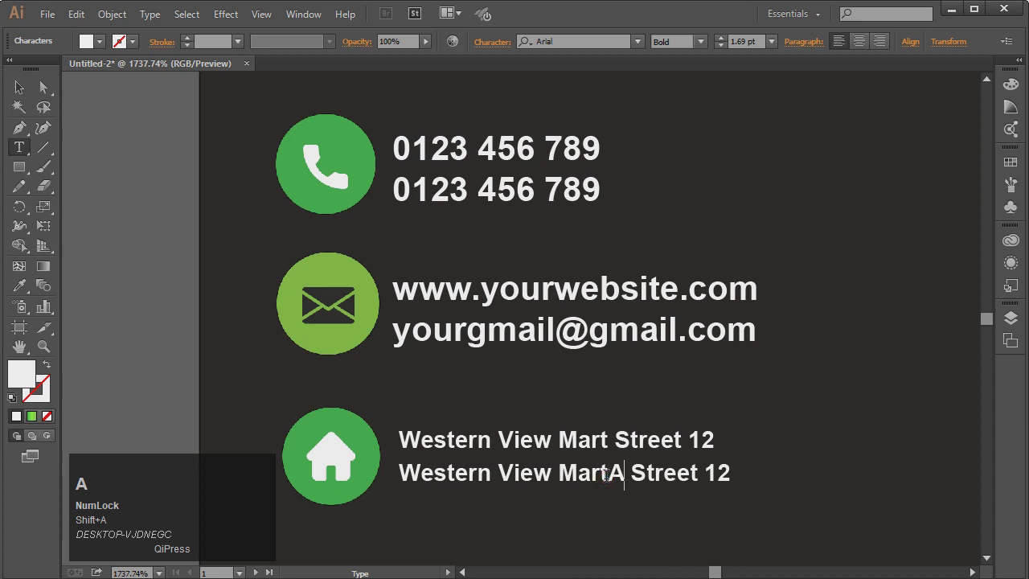
pyautogui.hotkey('ctrl', 'a')
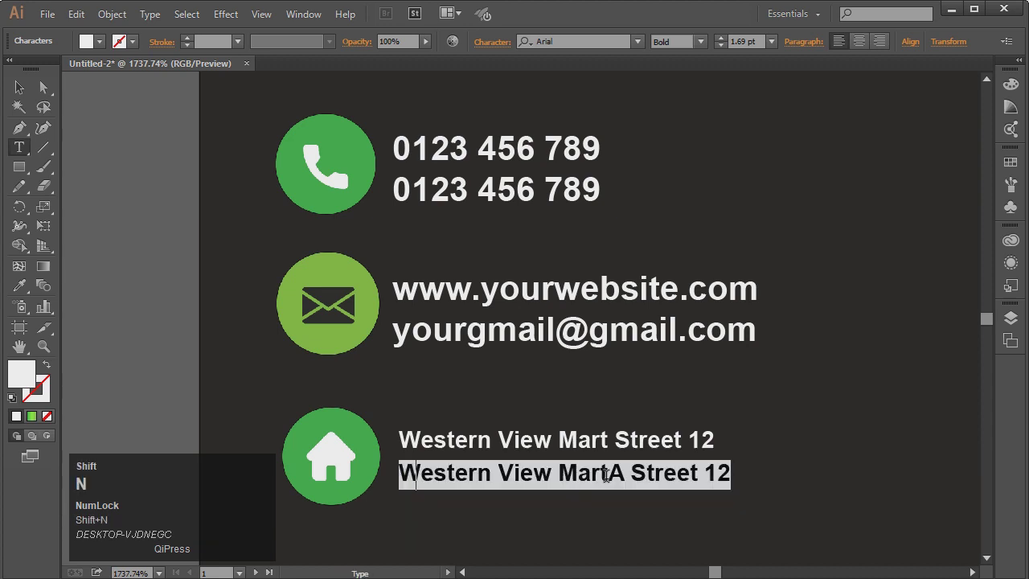
pyautogui.write('NE')
pyautogui.press('BackSpace')
pyautogui.press('BackSpace')
pyautogui.write('PAKISTAN')
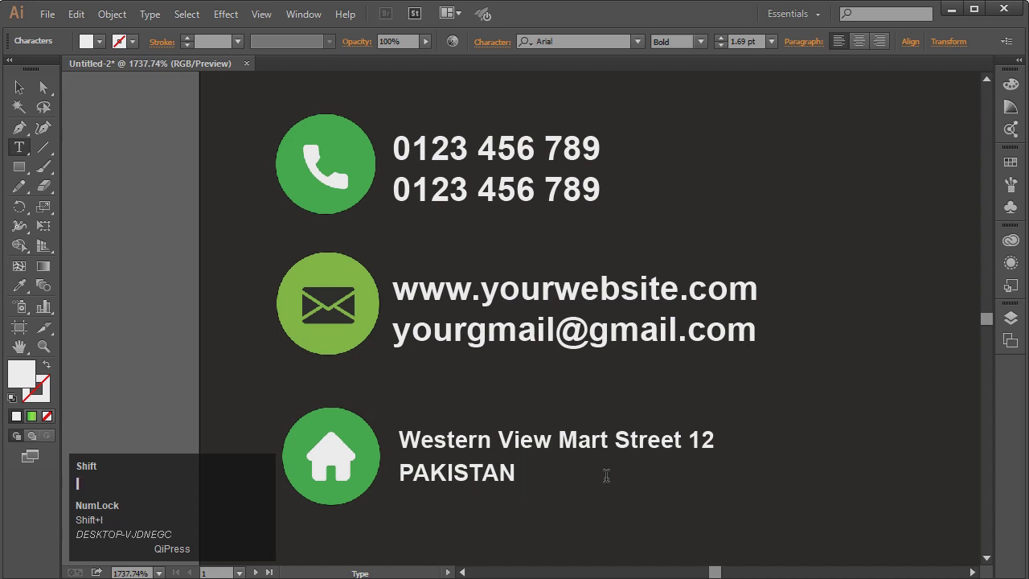
pyautogui.write(' I')
pyautogui.hotkey('shift', 'BackSpace')
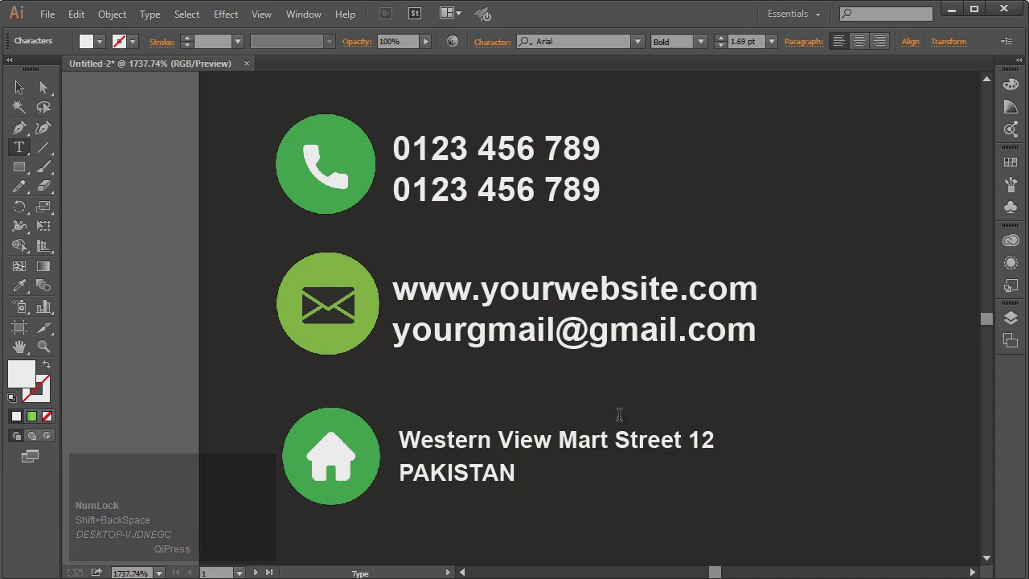
# Nudge the PAKISTAN line slightly down beneath the street address
pyautogui.click(17, 87)
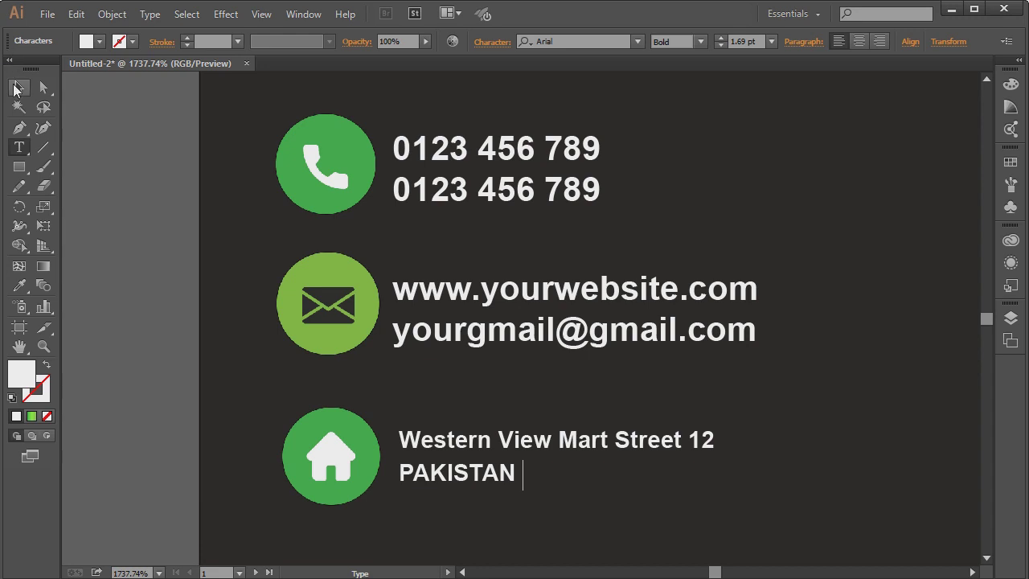
pyautogui.click(536, 451)
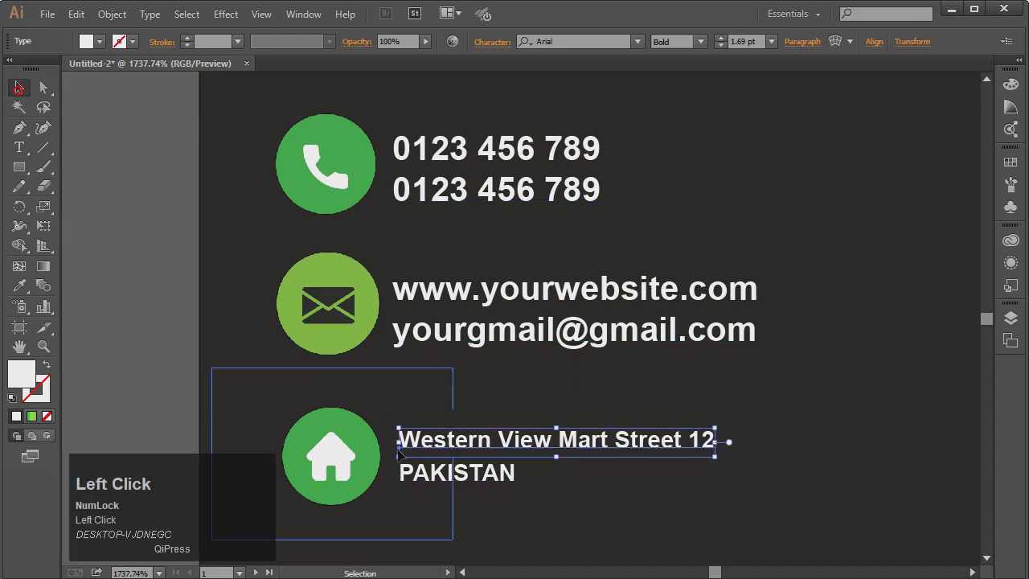
pyautogui.doubleClick(485, 446)
pyautogui.tripleClick(487, 443)
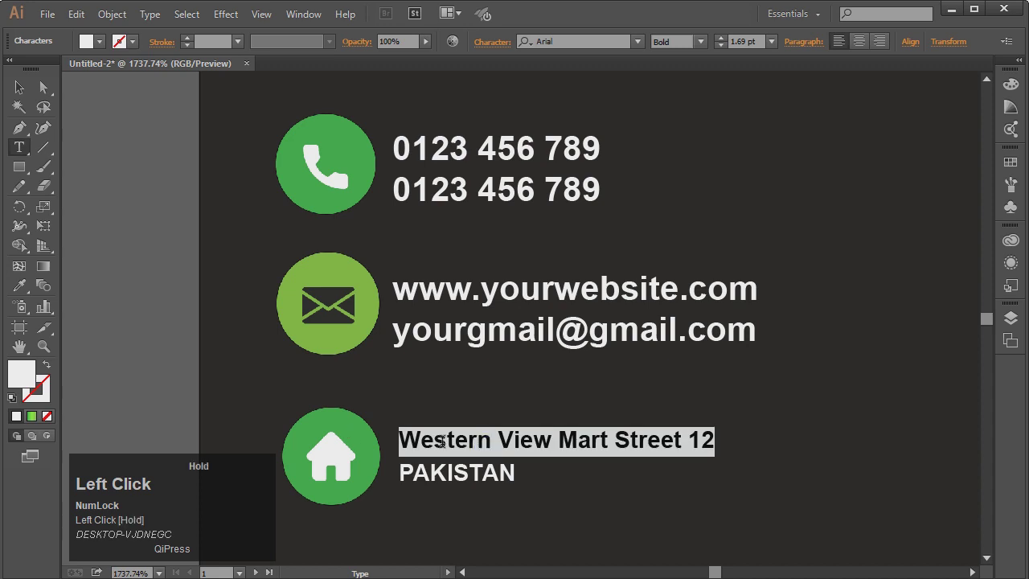
pyautogui.moveTo(492, 440); pyautogui.dragTo(408, 438)
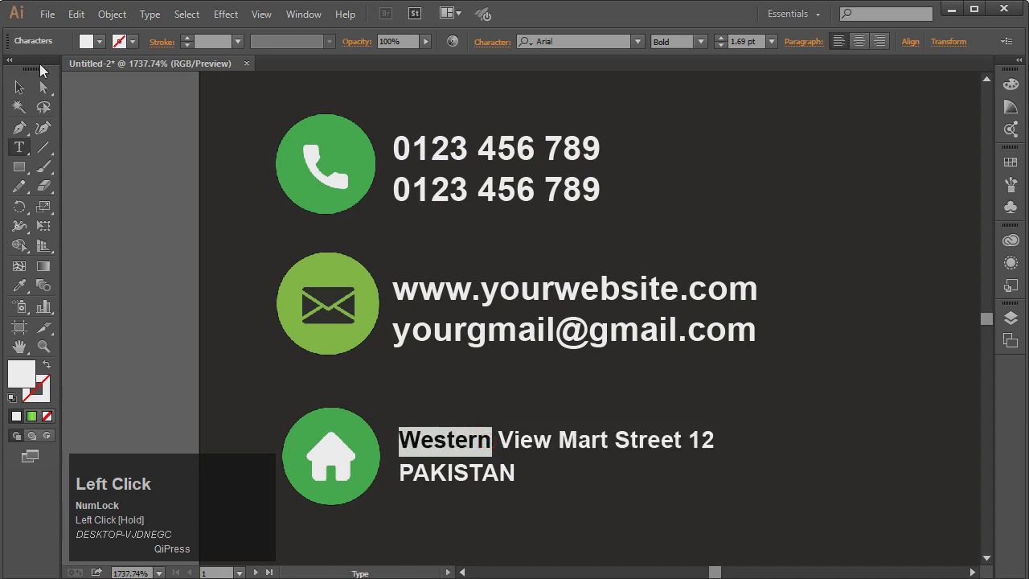
pyautogui.click(19, 87)
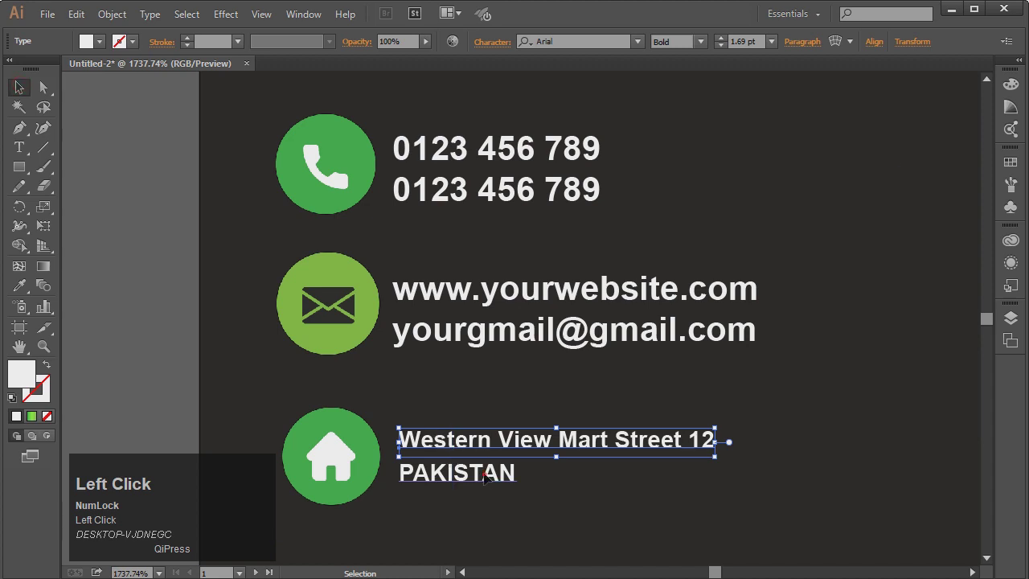
pyautogui.moveTo(486, 475)
pyautogui.mouseDown()
pyautogui.moveTo(486, 489)
pyautogui.moveTo(491, 448)
pyautogui.moveTo(490, 481)
pyautogui.mouseUp()
pyautogui.click(495, 450)
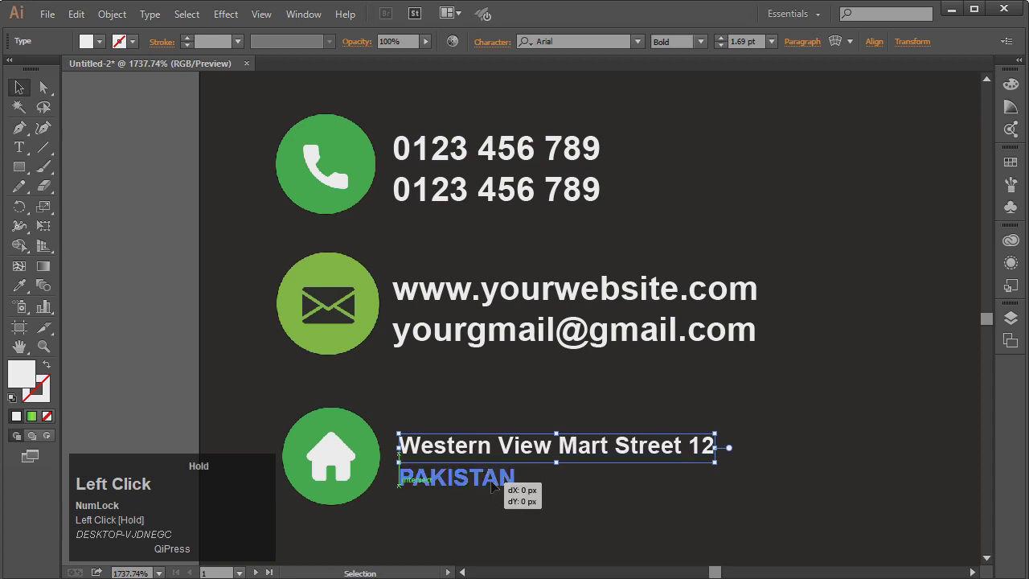
pyautogui.click(526, 484)
# Group the front card's green band with its slanted bar
pyautogui.hotkey('ctrl', '-')
pyautogui.hotkey('ctrl', '-')
pyautogui.hotkey('ctrl', '-')
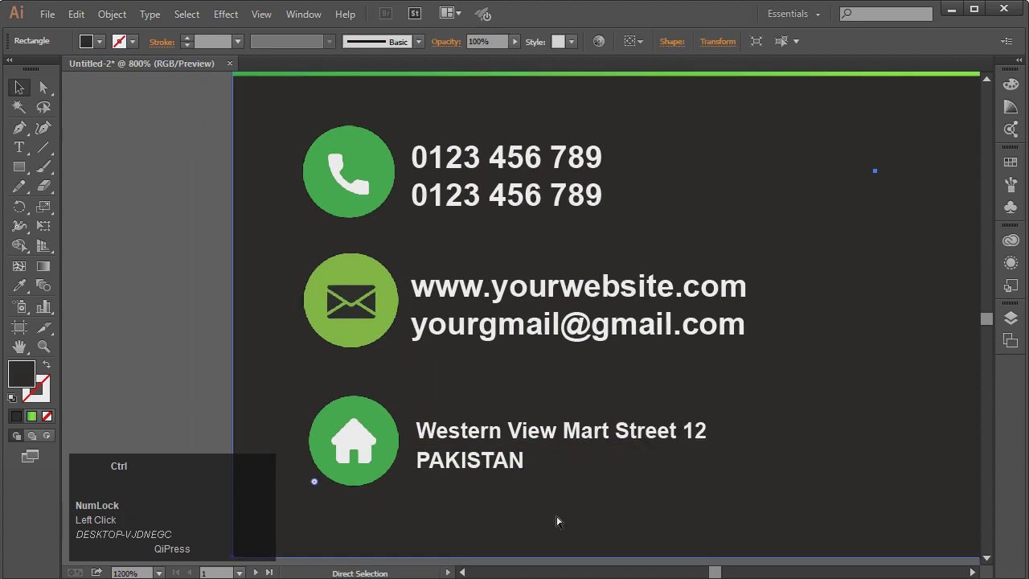
pyautogui.hotkey('ctrl', '-')
pyautogui.hotkey('ctrl', '-')
pyautogui.click(556, 517)
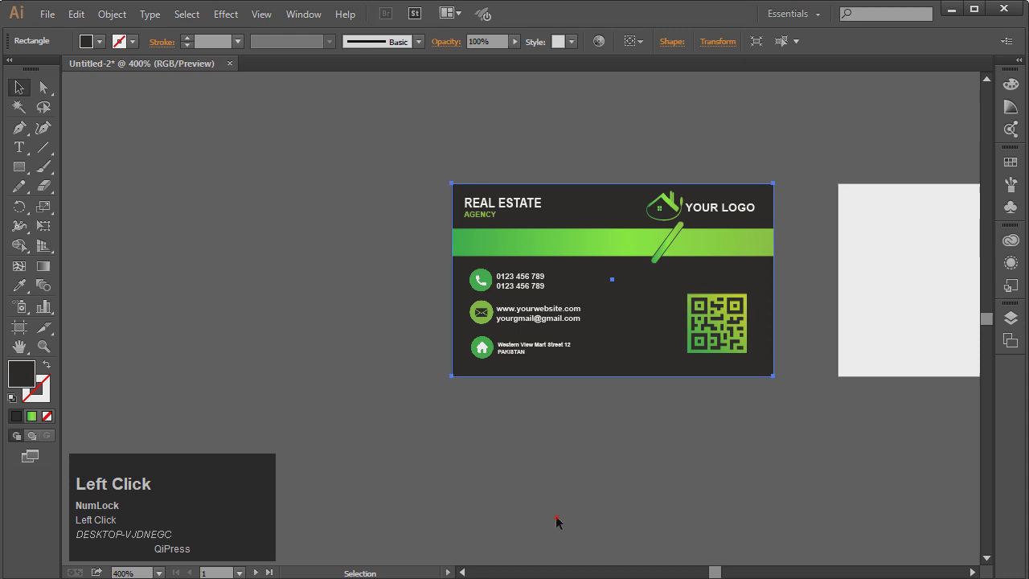
pyautogui.click(47, 346)
pyautogui.moveTo(600, 327); pyautogui.dragTo(813, 417)
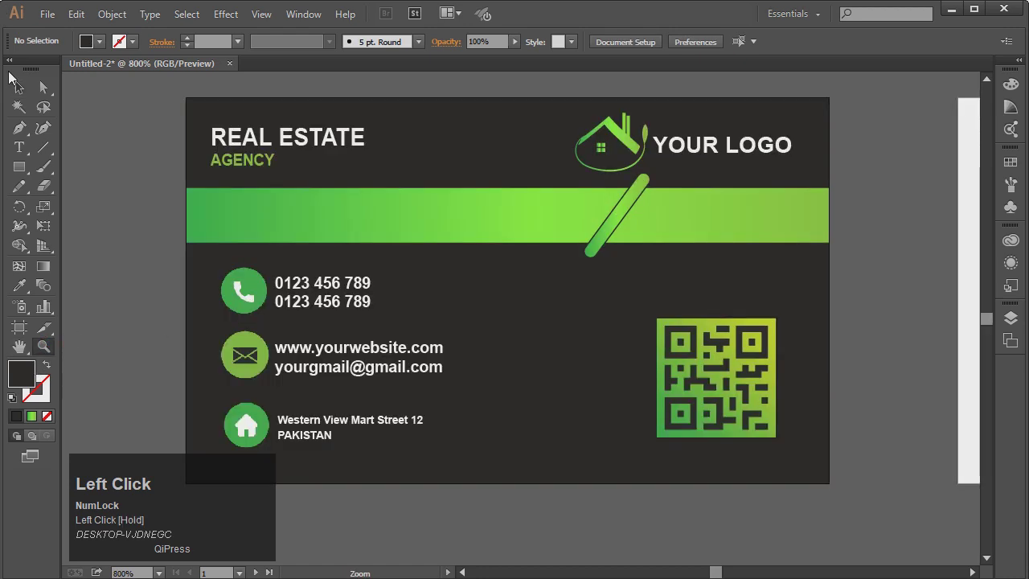
pyautogui.click(19, 87)
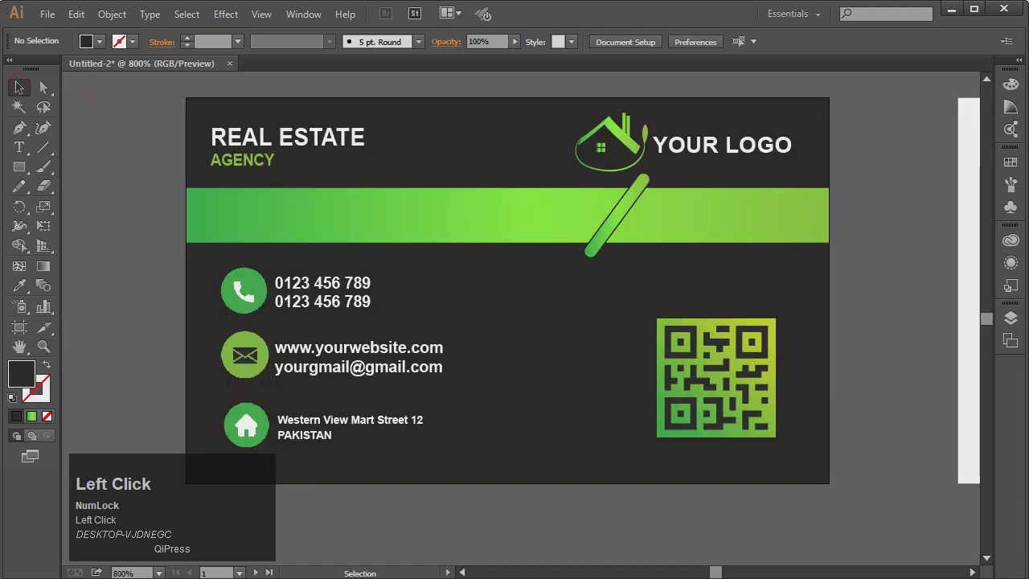
pyautogui.hotkey('ctrl', '-')
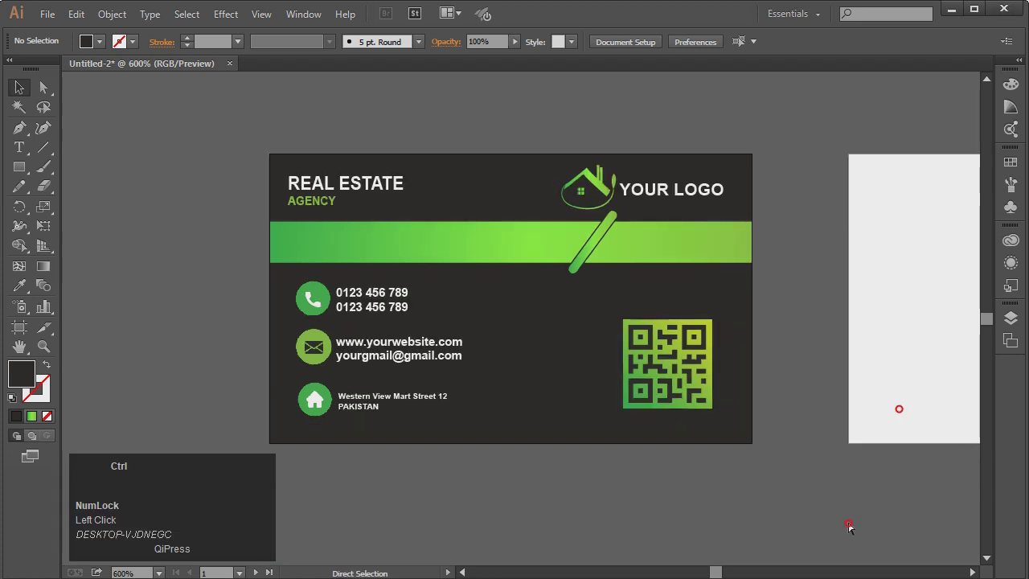
pyautogui.click(848, 521)
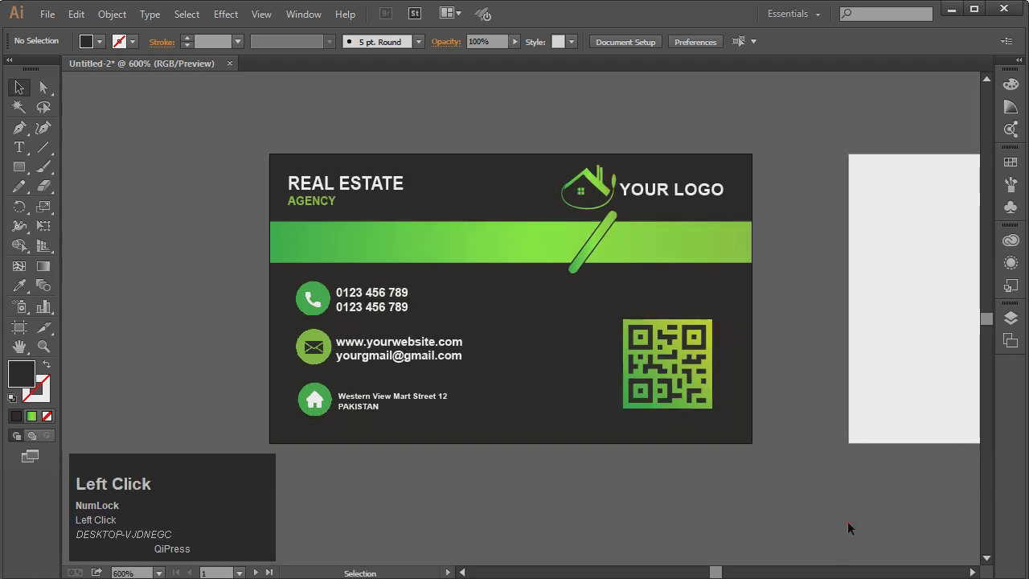
pyautogui.click(973, 571)
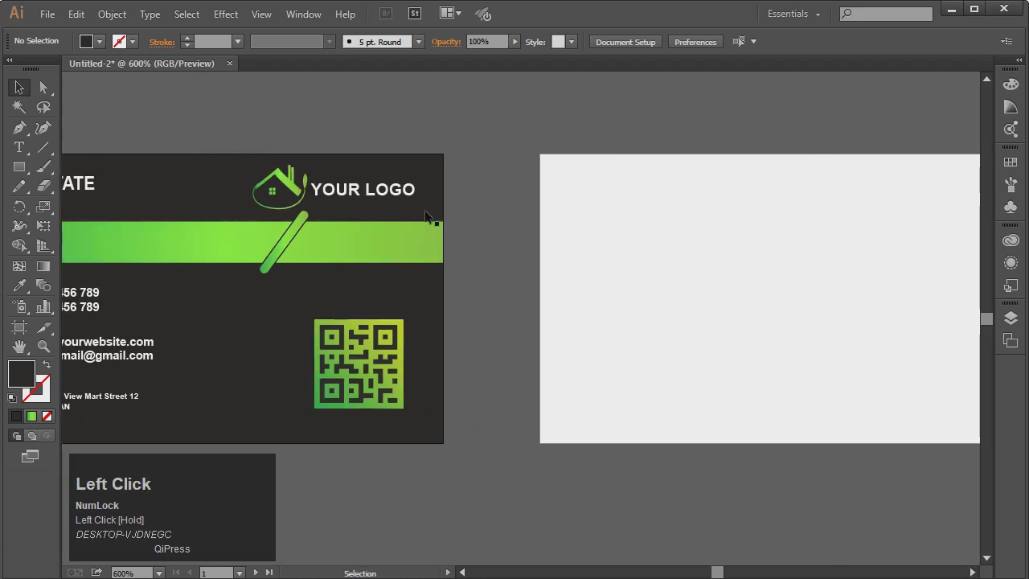
pyautogui.click(400, 248)
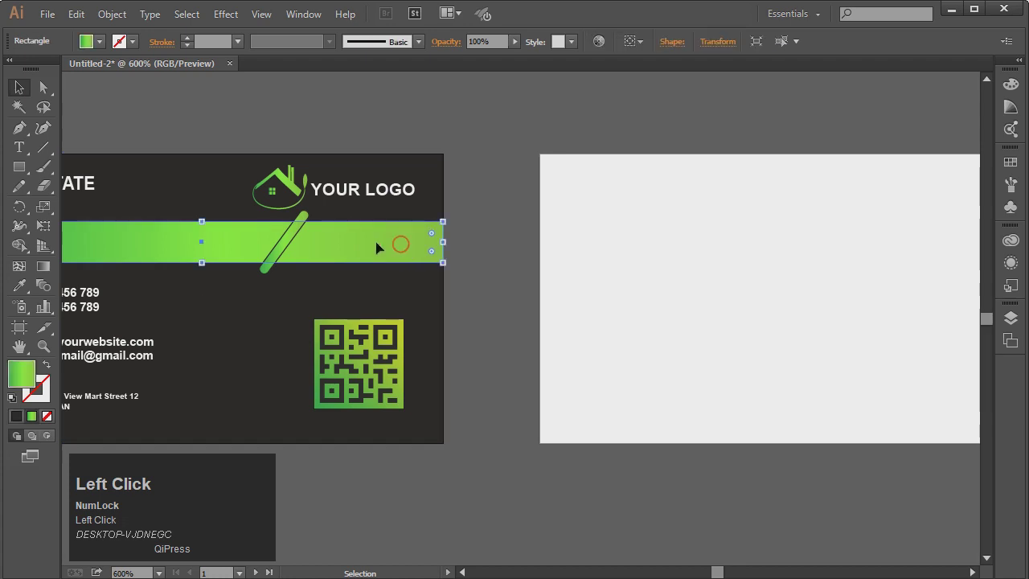
pyautogui.keyDown('shift'); pyautogui.click(286, 239); pyautogui.keyUp('shift')
pyautogui.rightClick(294, 231)
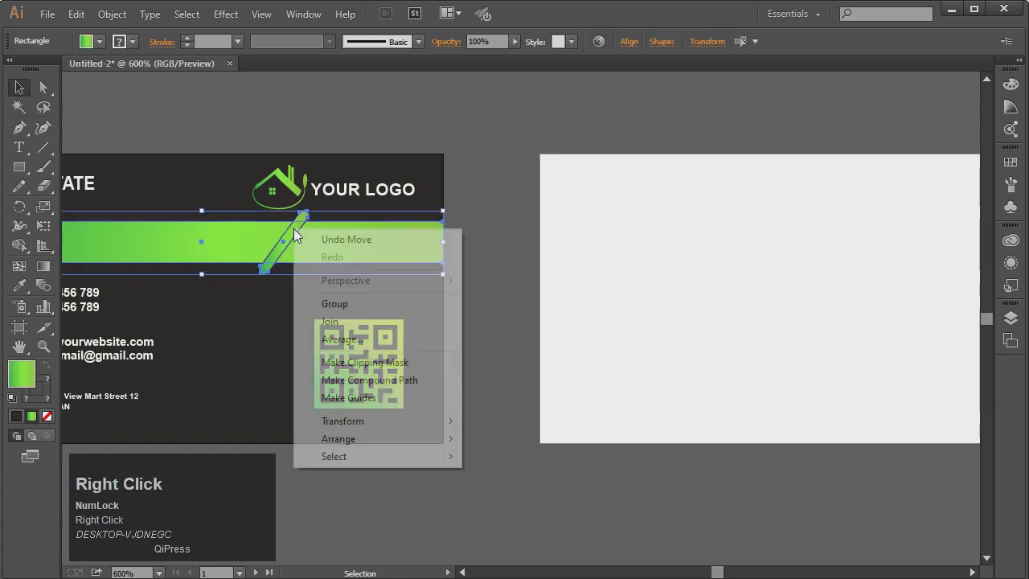
pyautogui.click(335, 304)
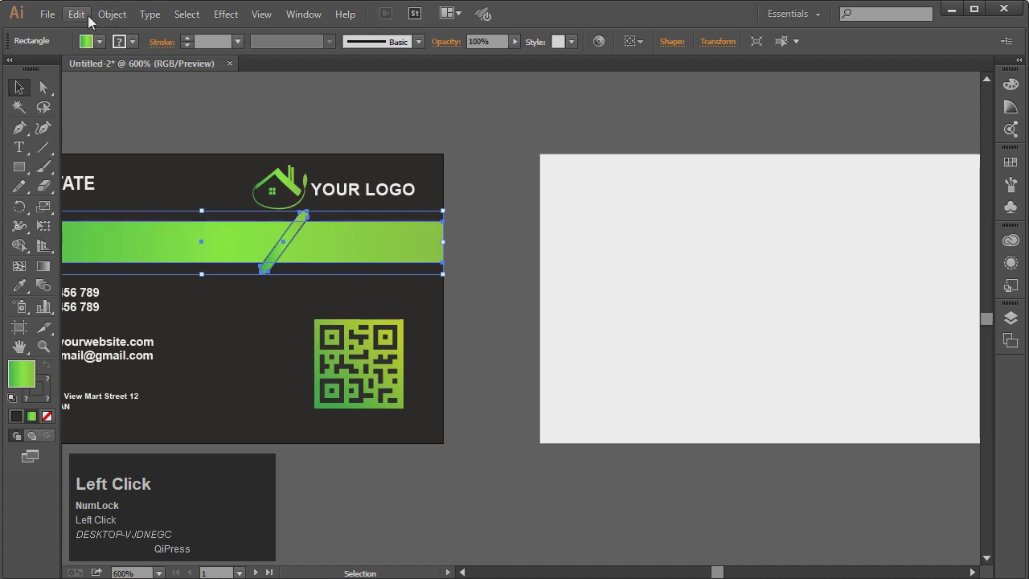
# Copy the band group, Paste in Front, and drag the copy onto the back card
pyautogui.click(76, 15)
pyautogui.click(96, 92)
pyautogui.click(76, 16)
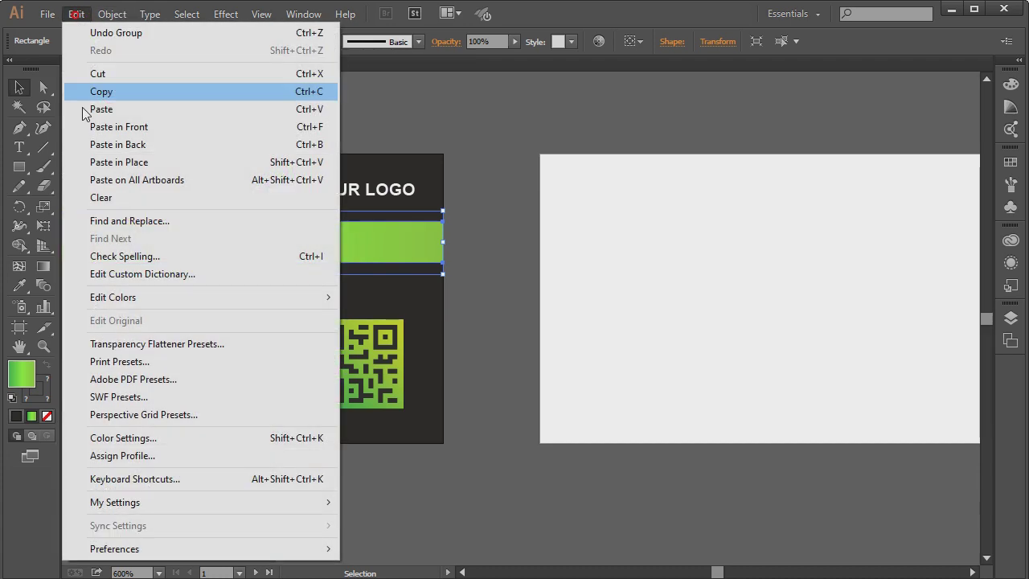
pyautogui.click(116, 130)
pyautogui.moveTo(276, 237); pyautogui.dragTo(789, 382)
pyautogui.click(973, 572)
# Draw a dark grey rectangle covering the whole back card
pyautogui.press('Down')
pyautogui.click(791, 479)
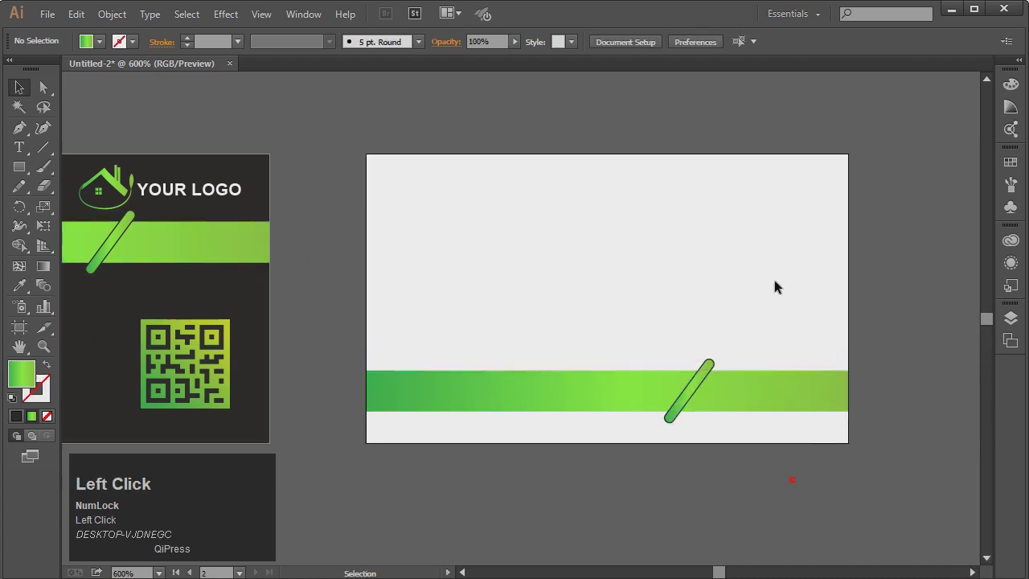
pyautogui.press('m')
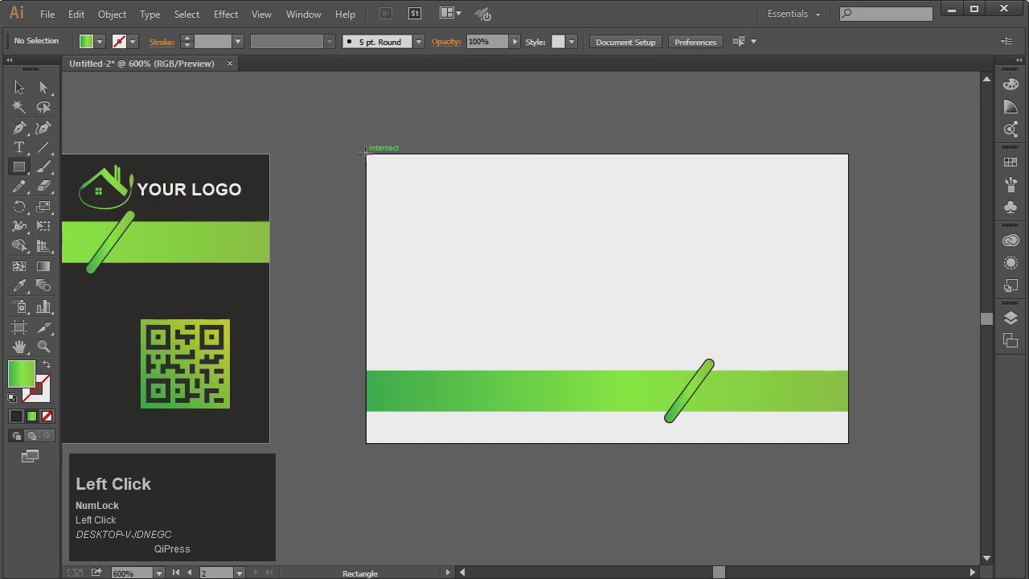
pyautogui.moveTo(365, 152)
pyautogui.mouseDown()
pyautogui.moveTo(464, 237)
pyautogui.moveTo(840, 466)
pyautogui.moveTo(848, 442)
pyautogui.mouseUp()
pyautogui.click(101, 43)
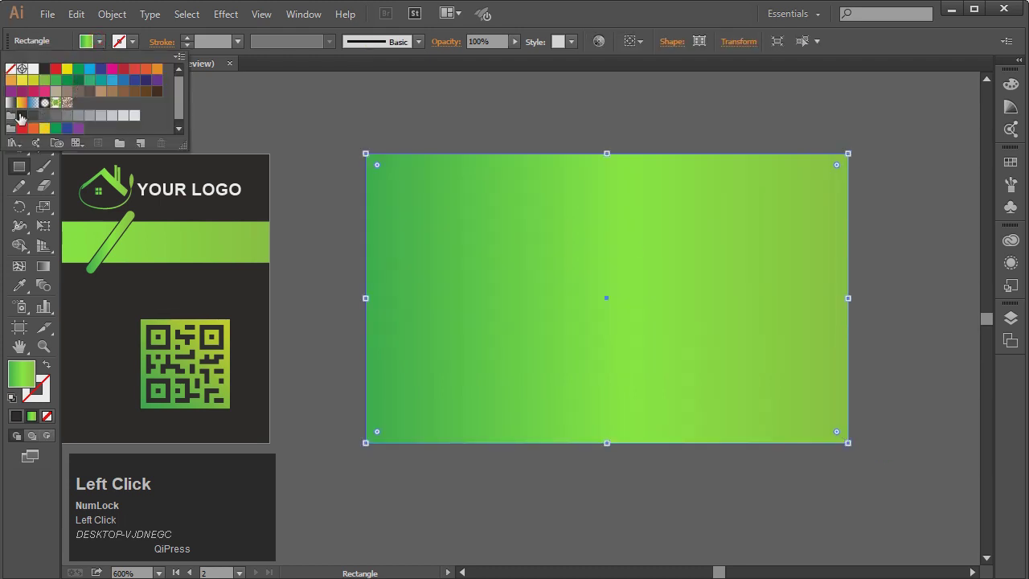
pyautogui.click(21, 119)
pyautogui.click(248, 120)
pyautogui.press('v')
pyautogui.click(265, 123)
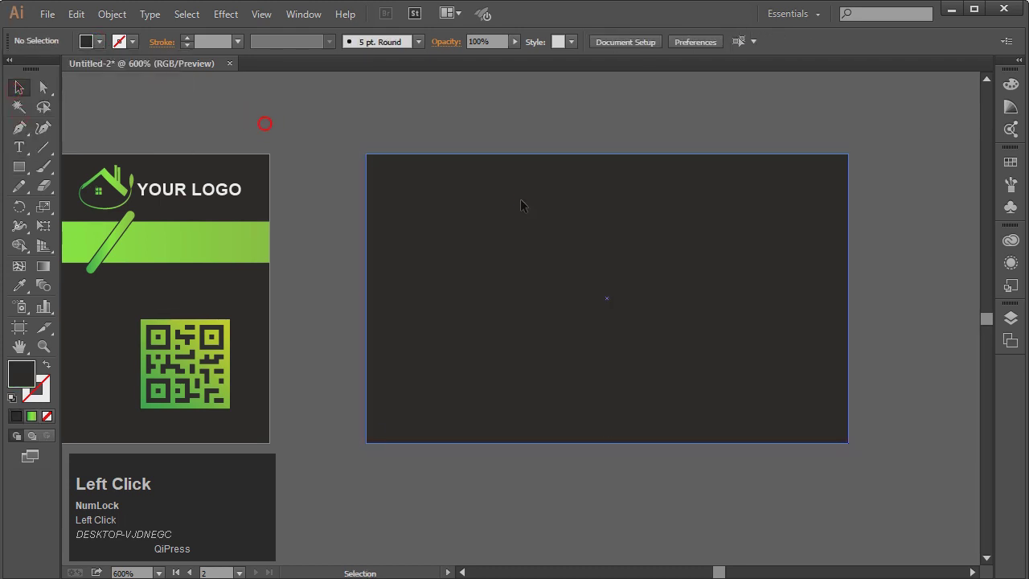
# Send the dark rectangle behind the green band and fine-tune the band's position
pyautogui.rightClick(521, 206)
pyautogui.moveTo(560, 387)
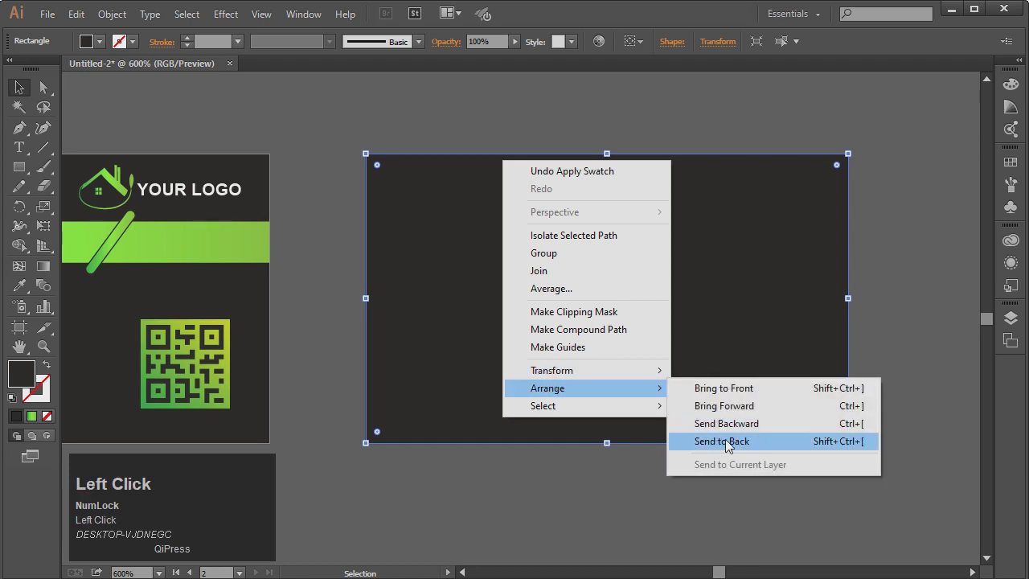
pyautogui.click(726, 441)
pyautogui.click(664, 496)
pyautogui.click(732, 399)
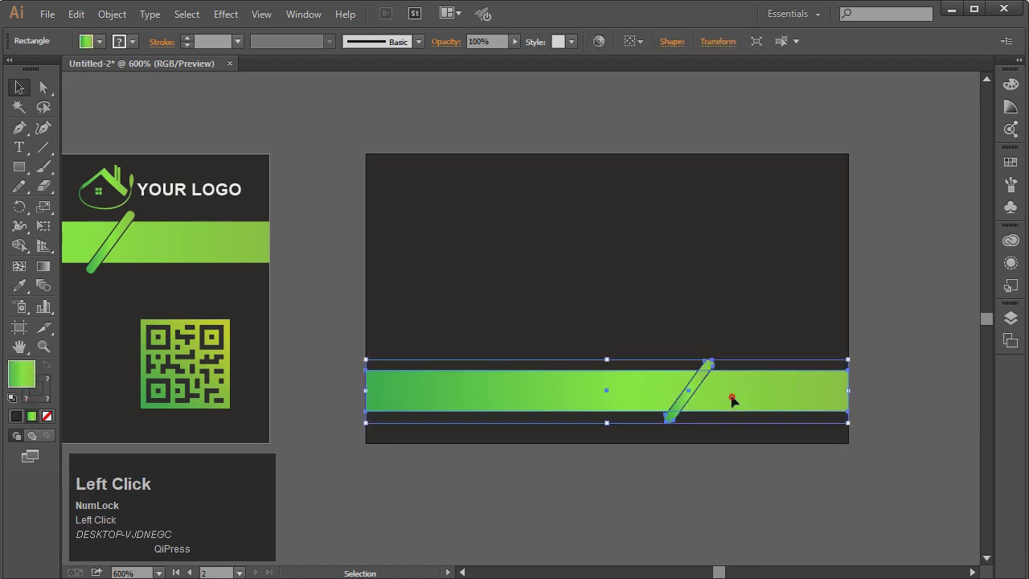
pyautogui.press('Up')
pyautogui.press('Up')
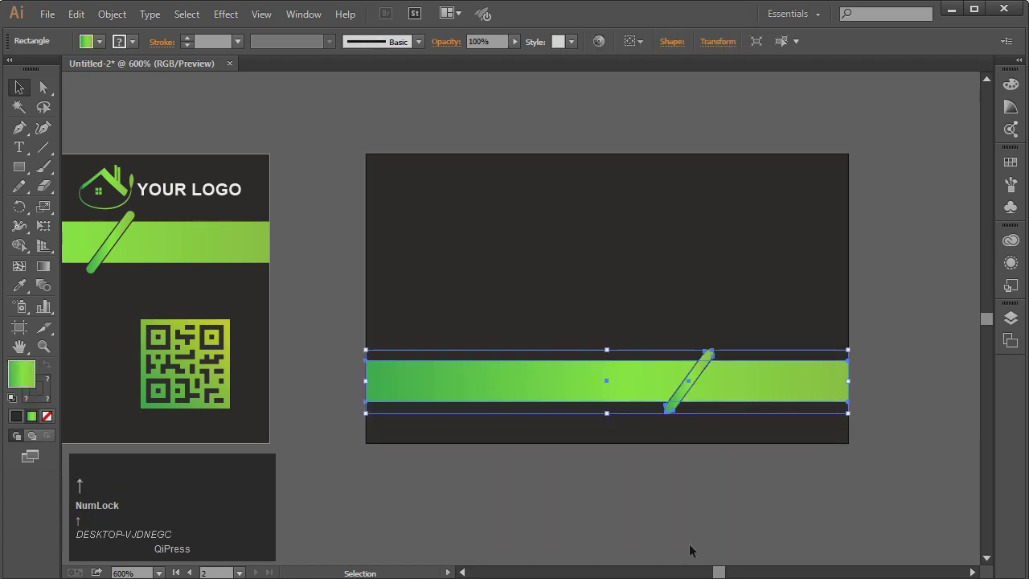
pyautogui.press('Down')
pyautogui.click(689, 536)
pyautogui.click(19, 147)
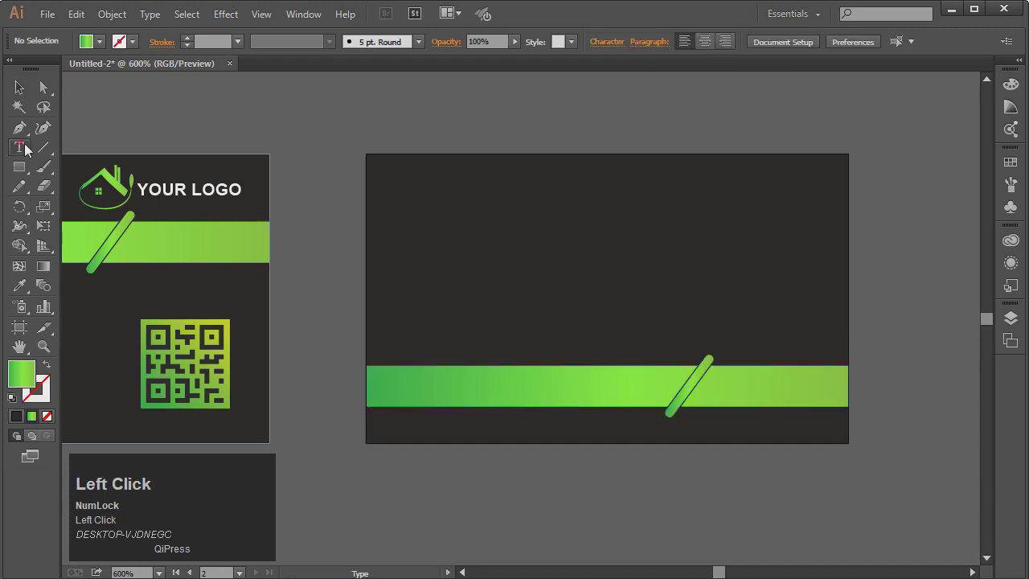
pyautogui.click(729, 379)
pyautogui.write('www')
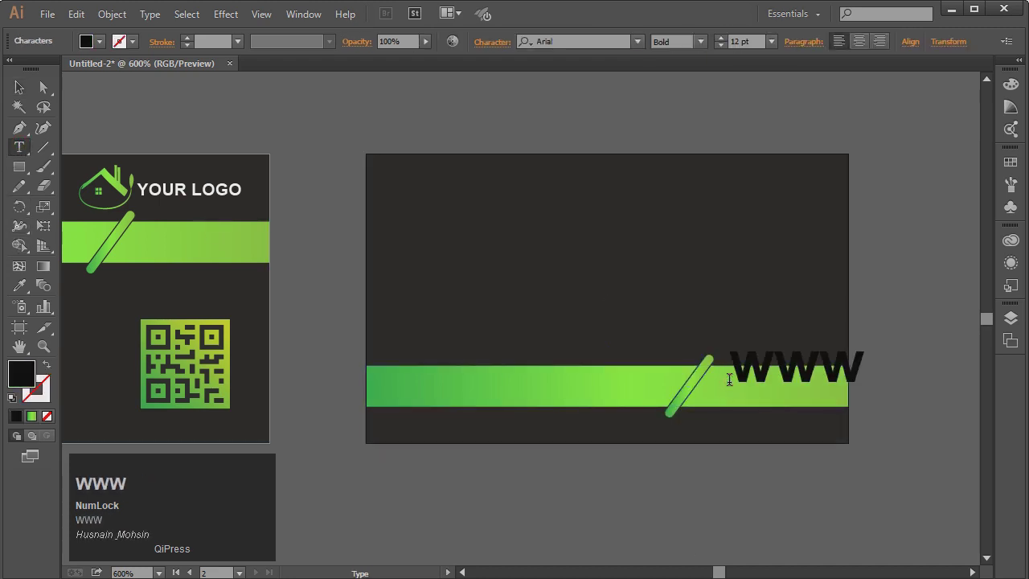
pyautogui.write('.yourwebsite.com')
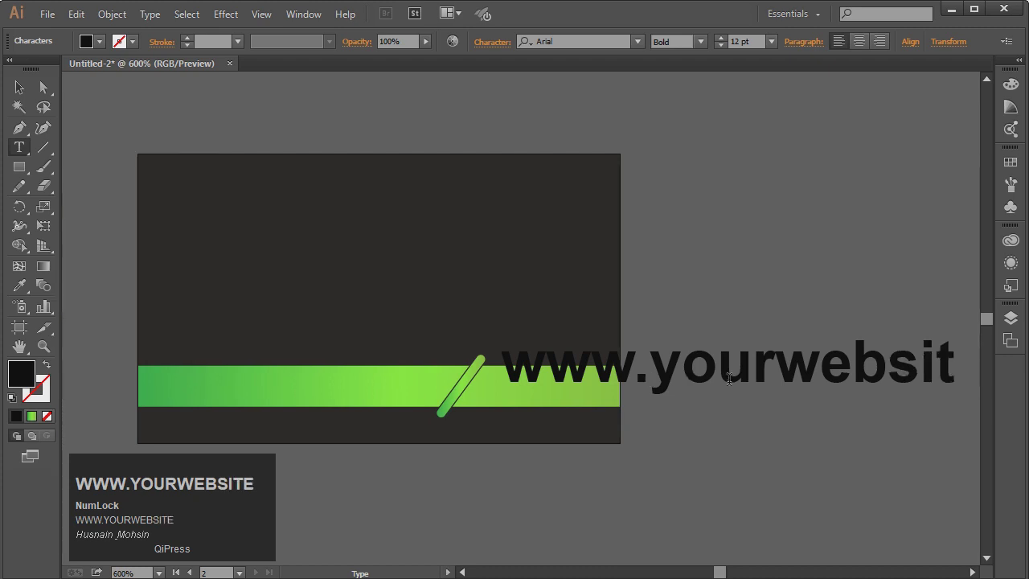
pyautogui.click(19, 87)
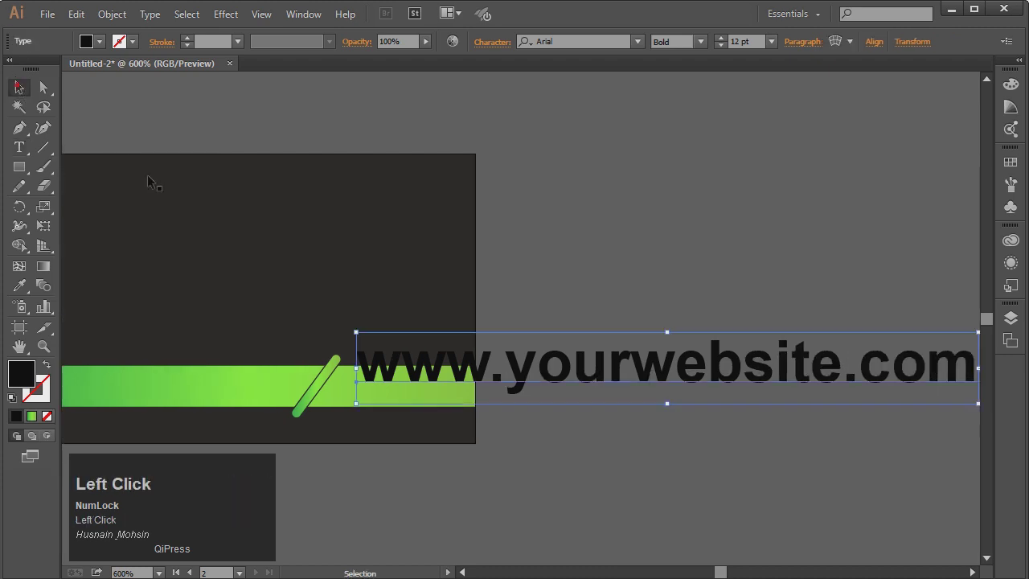
pyautogui.moveTo(355, 332); pyautogui.dragTo(556, 355)
pyautogui.click(100, 41)
pyautogui.click(35, 70)
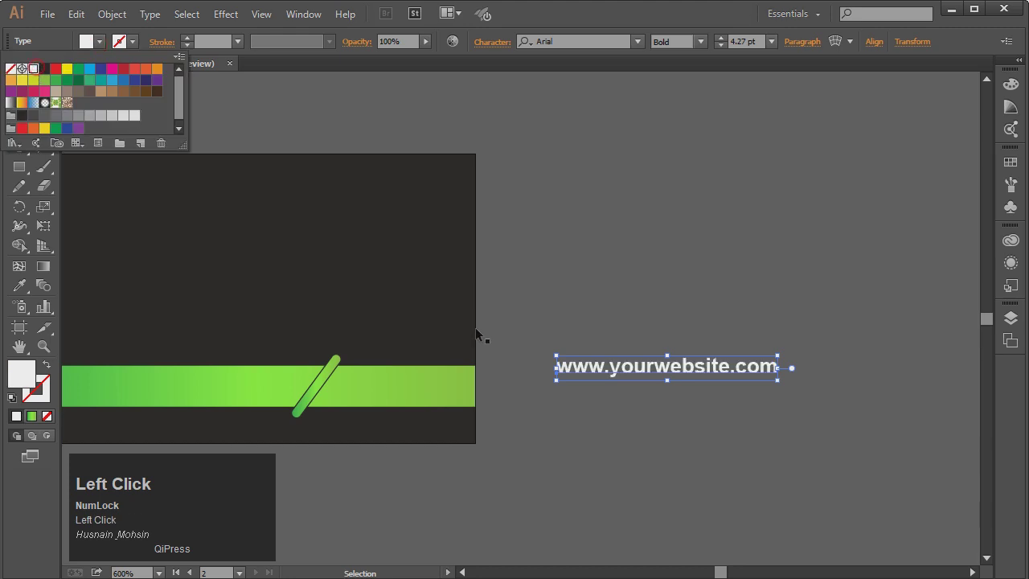
pyautogui.click(44, 71)
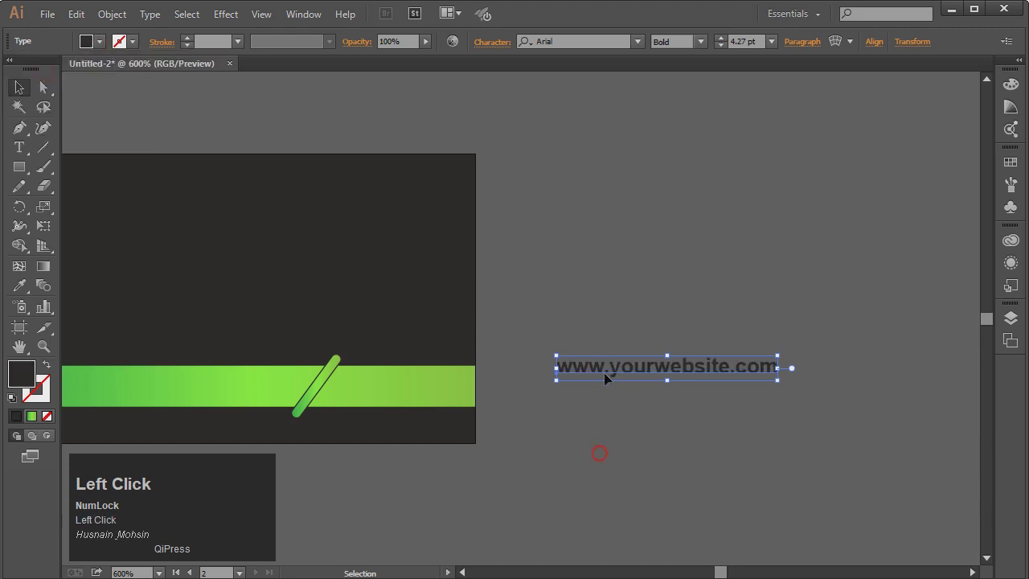
pyautogui.moveTo(605, 377); pyautogui.dragTo(382, 402)
# Ungroup the back band and shift the slanted bar slightly left
pyautogui.click(464, 573)
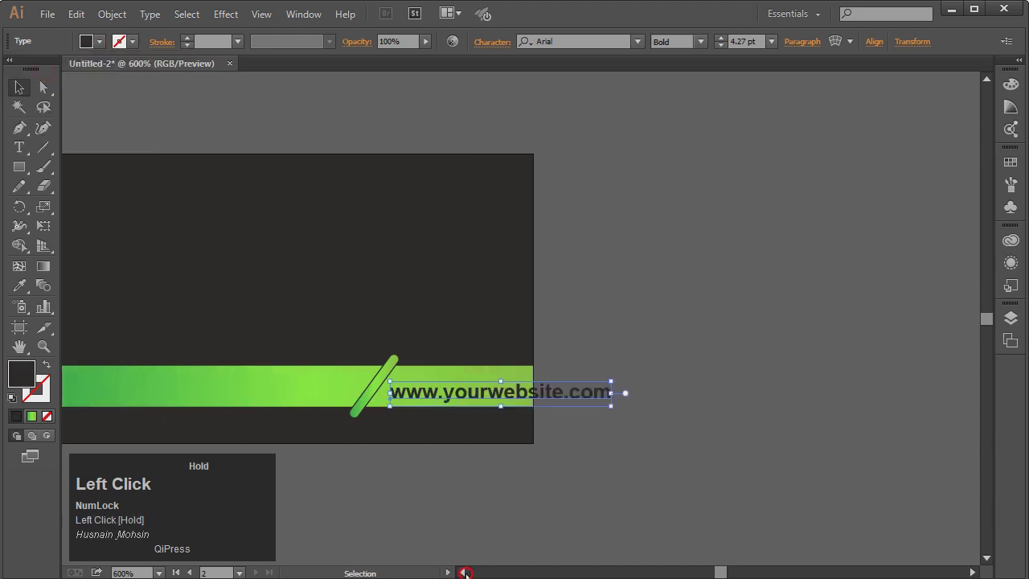
pyautogui.click(694, 502)
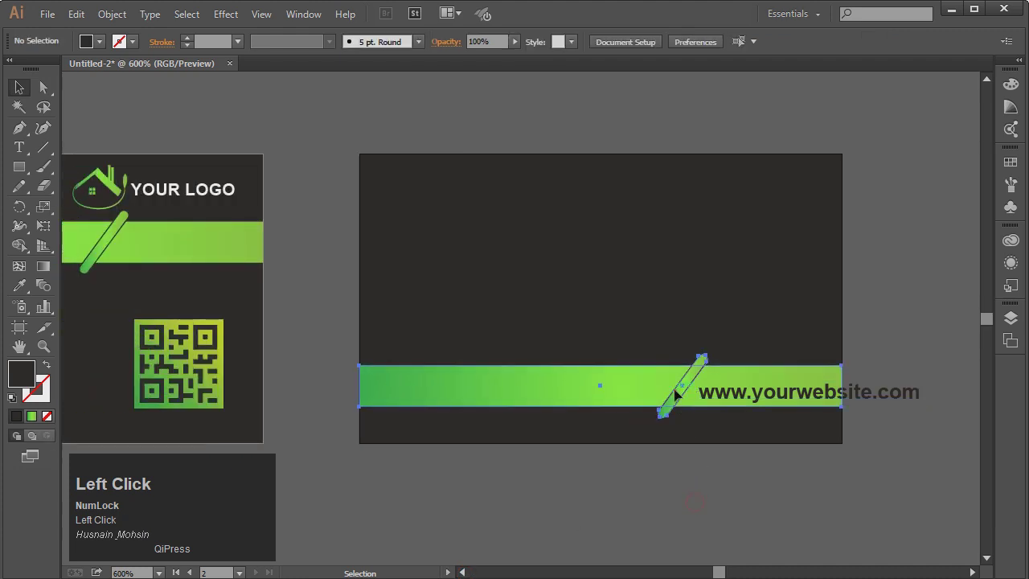
pyautogui.rightClick(665, 373)
pyautogui.click(691, 467)
pyautogui.click(687, 499)
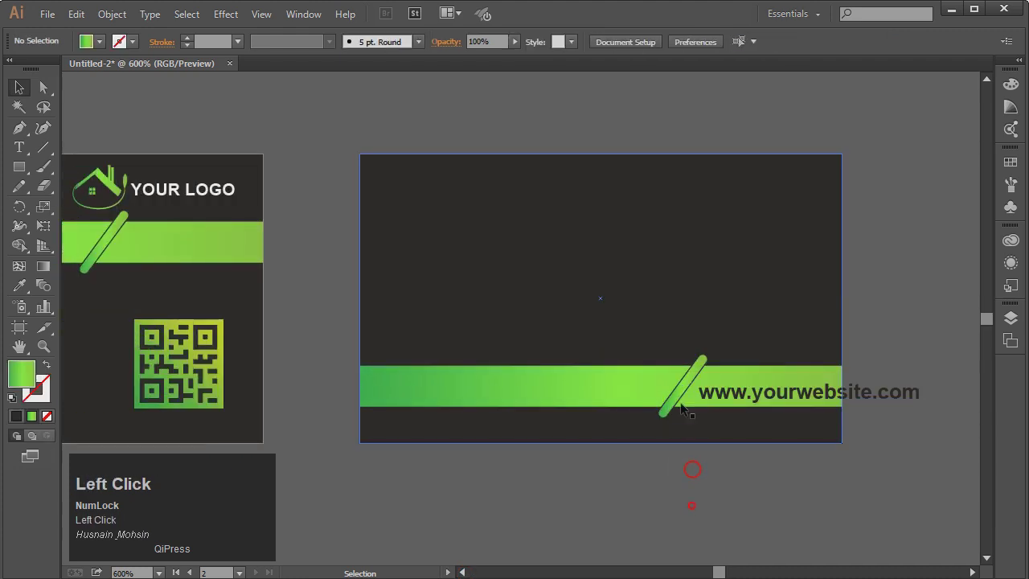
pyautogui.moveTo(685, 394)
pyautogui.mouseDown()
pyautogui.moveTo(642, 396)
pyautogui.moveTo(652, 403)
pyautogui.moveTo(668, 395)
pyautogui.mouseUp()
pyautogui.click(700, 464)
# Shrink the website text to 2.62 pt and position it right of the slanted bar
pyautogui.moveTo(772, 393); pyautogui.dragTo(740, 389)
pyautogui.moveTo(665, 379); pyautogui.dragTo(710, 385)
pyautogui.moveTo(778, 395); pyautogui.dragTo(756, 394)
pyautogui.press('Down')
pyautogui.press('Down')
pyautogui.press('Up')
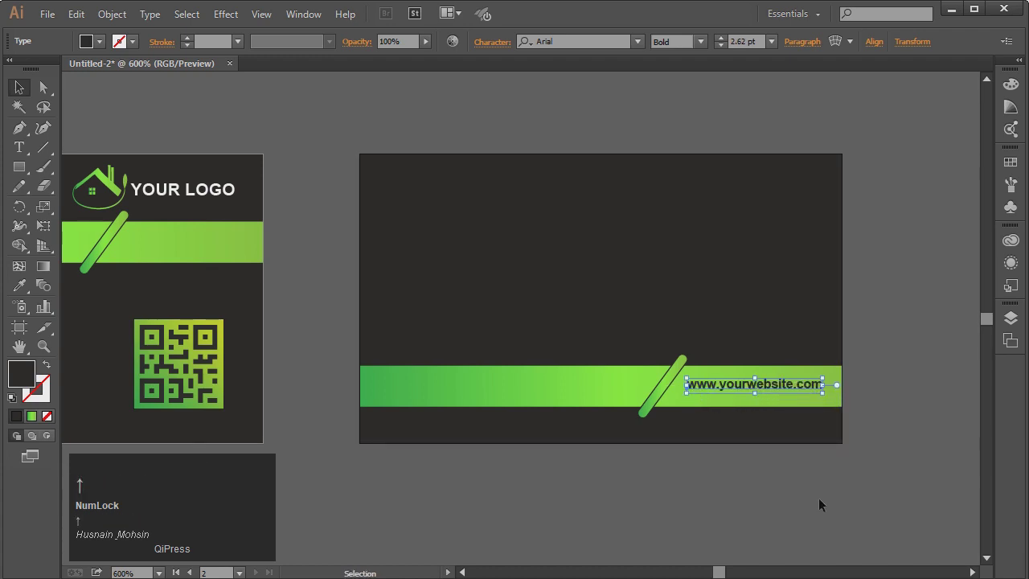
pyautogui.click(815, 490)
pyautogui.moveTo(790, 385); pyautogui.dragTo(797, 390)
pyautogui.click(861, 478)
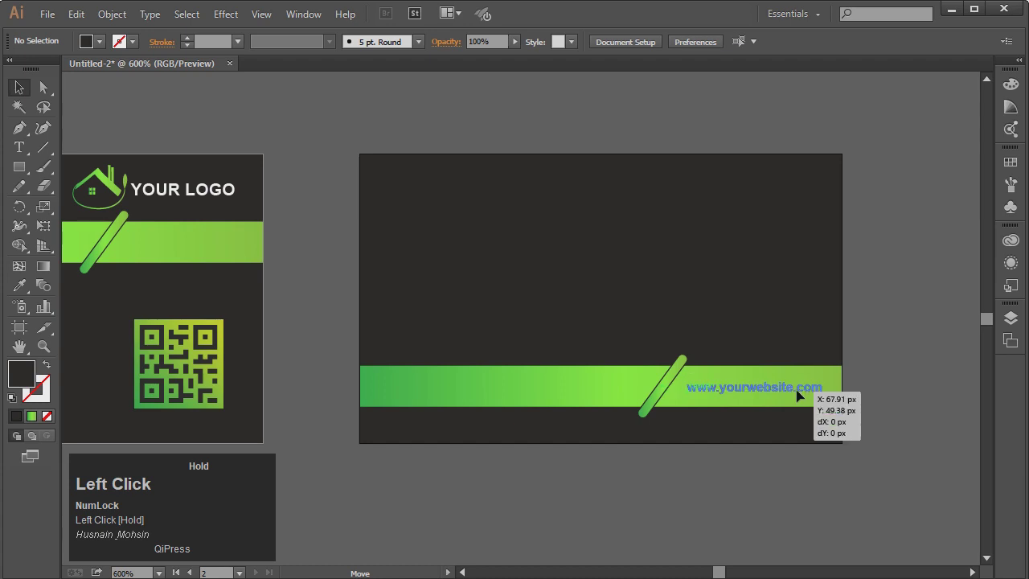
pyautogui.click(907, 406)
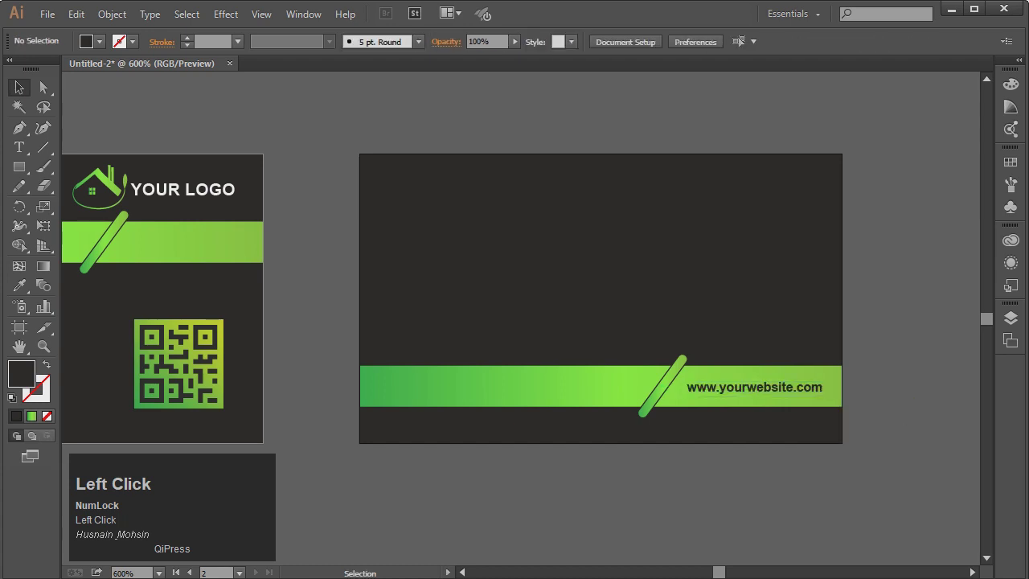
pyautogui.keyDown('shift'); pyautogui.click(113, 188); pyautogui.keyUp('shift')
# Select the front card's house icon and YOUR LOGO text, undoing a trial move
pyautogui.keyDown('shift'); pyautogui.click(157, 191); pyautogui.keyUp('shift')
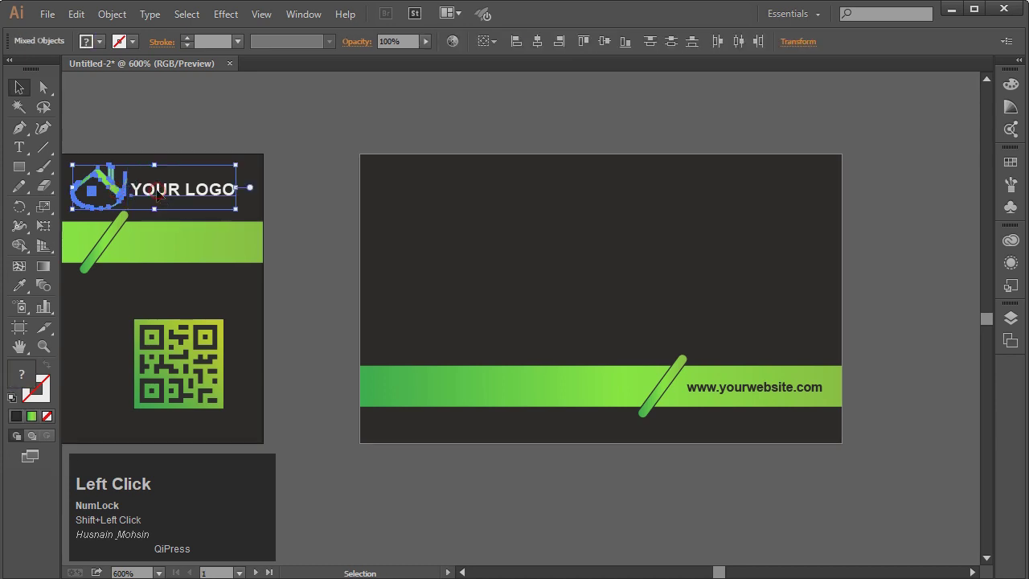
pyautogui.press('g')
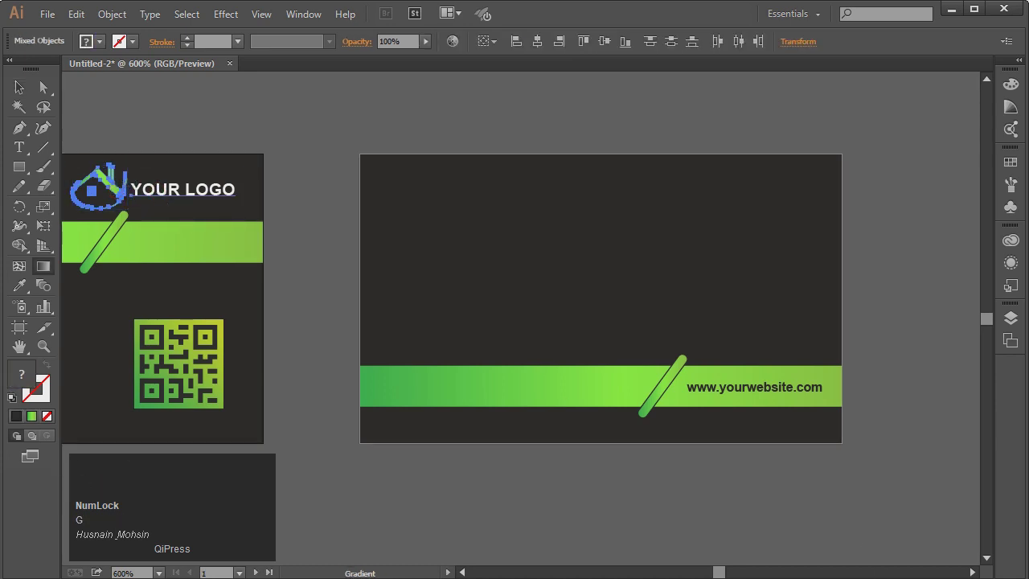
pyautogui.click(18, 87)
pyautogui.moveTo(177, 190); pyautogui.dragTo(645, 266)
pyautogui.click(687, 287)
pyautogui.press('z')
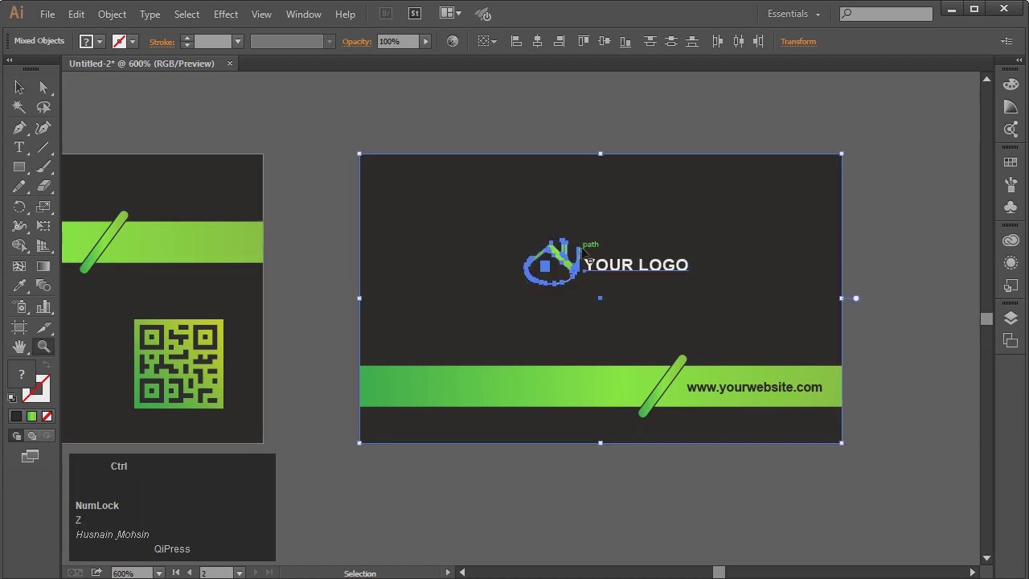
pyautogui.hotkey('ctrl', 'z')
pyautogui.click(413, 121)
pyautogui.click(18, 87)
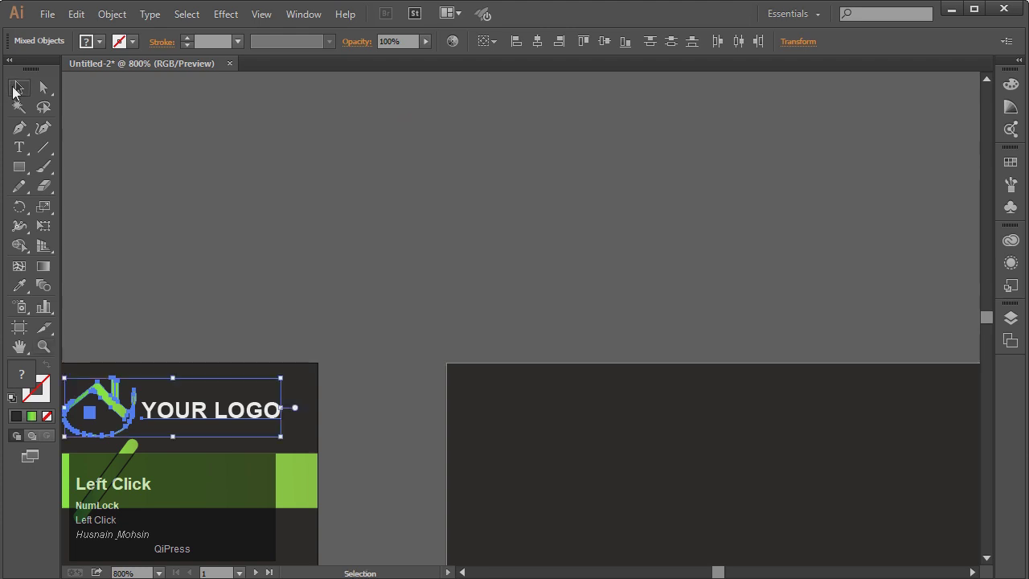
pyautogui.scroll(-2, 352, 306)
pyautogui.scroll(-2, 352, 306)
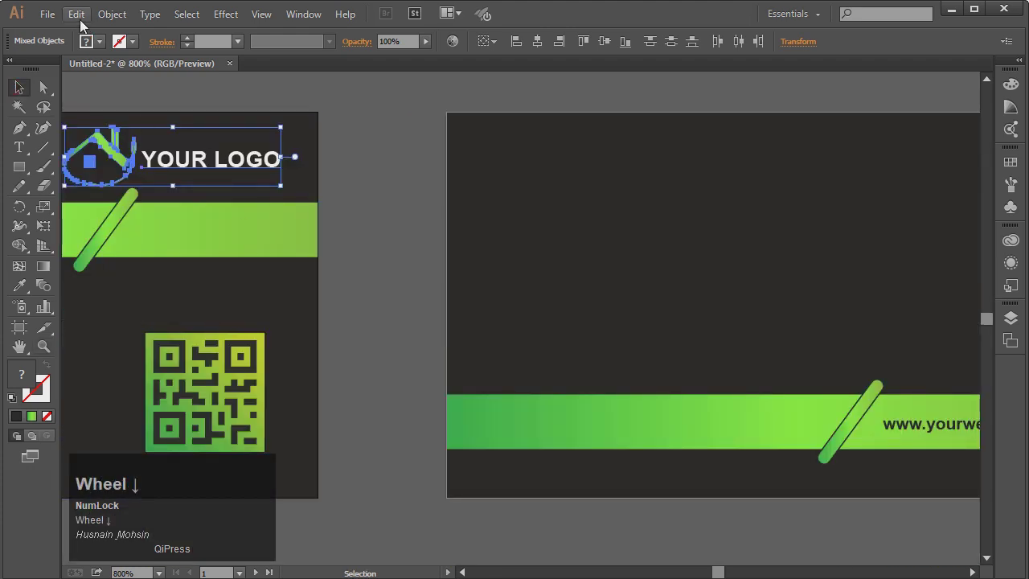
# Copy the logo, paste it in front, and move the copy onto the back card
pyautogui.click(81, 22)
pyautogui.click(101, 91)
pyautogui.click(78, 21)
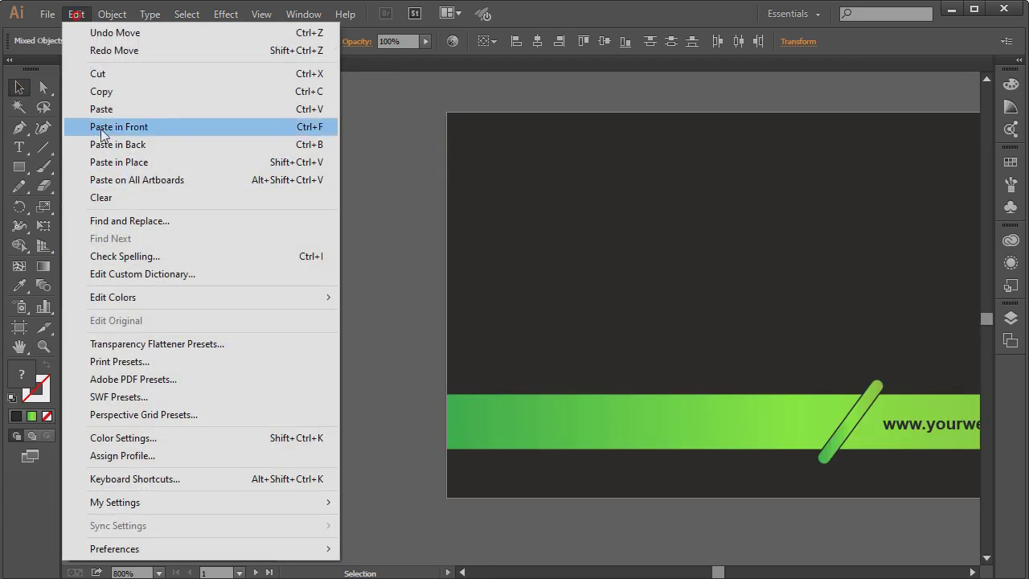
pyautogui.click(138, 131)
pyautogui.moveTo(189, 162); pyautogui.dragTo(820, 277)
pyautogui.click(972, 572)
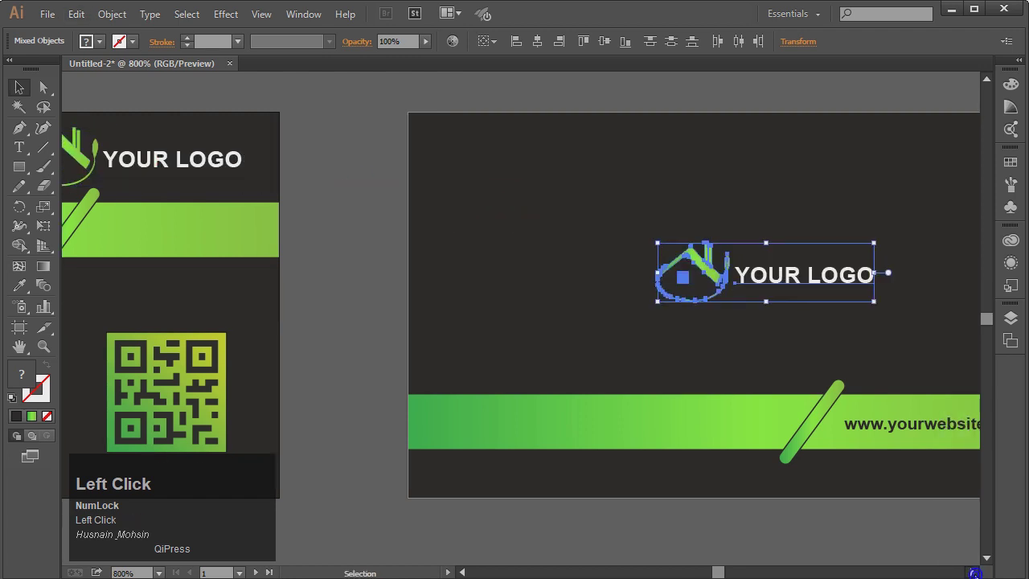
# Move the back card's dark background so it fits the artboard
pyautogui.click(844, 486)
pyautogui.press('Down')
pyautogui.click(862, 535)
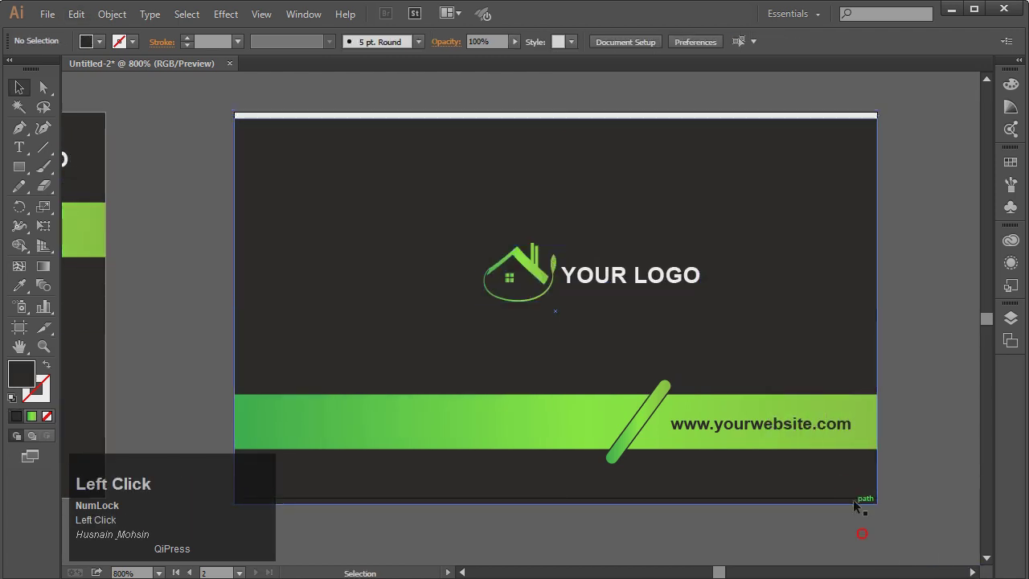
pyautogui.moveTo(853, 502); pyautogui.dragTo(884, 500)
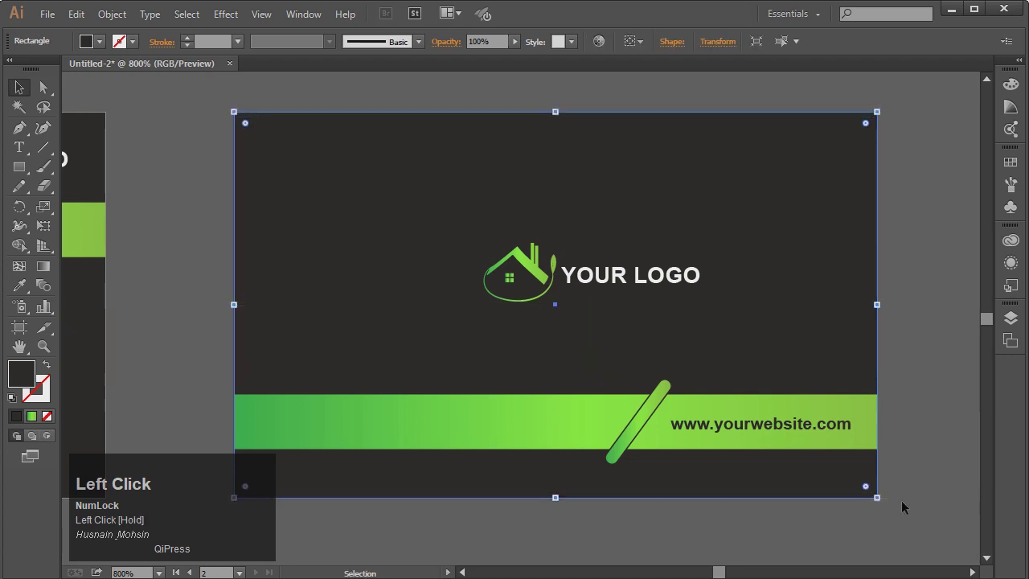
pyautogui.click(912, 514)
# Enlarge the back card's house-and-YOUR LOGO pair and nudge it up-left
pyautogui.click(651, 268)
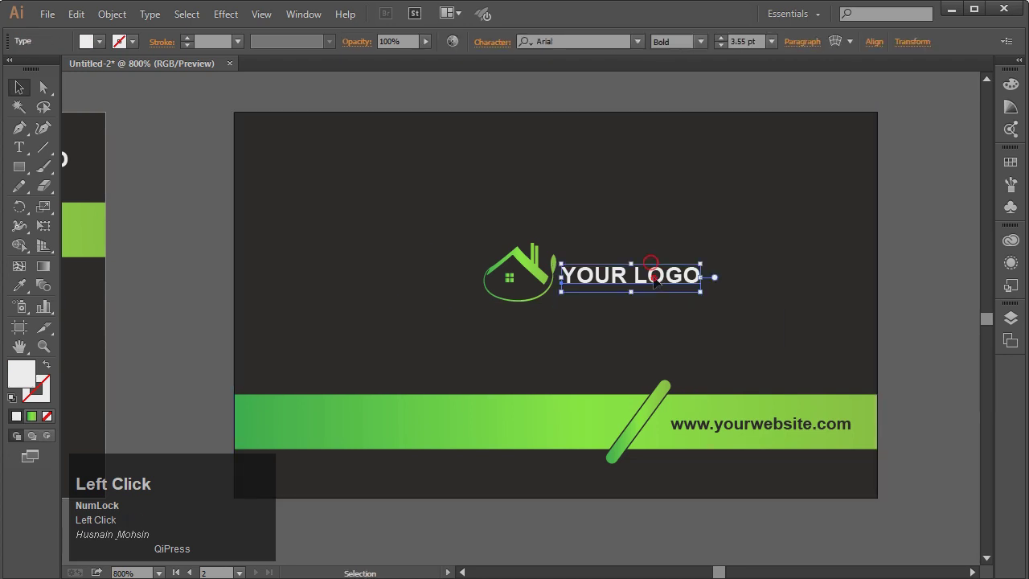
pyautogui.keyDown('shift'); pyautogui.click(521, 267); pyautogui.keyUp('shift')
pyautogui.click(556, 85)
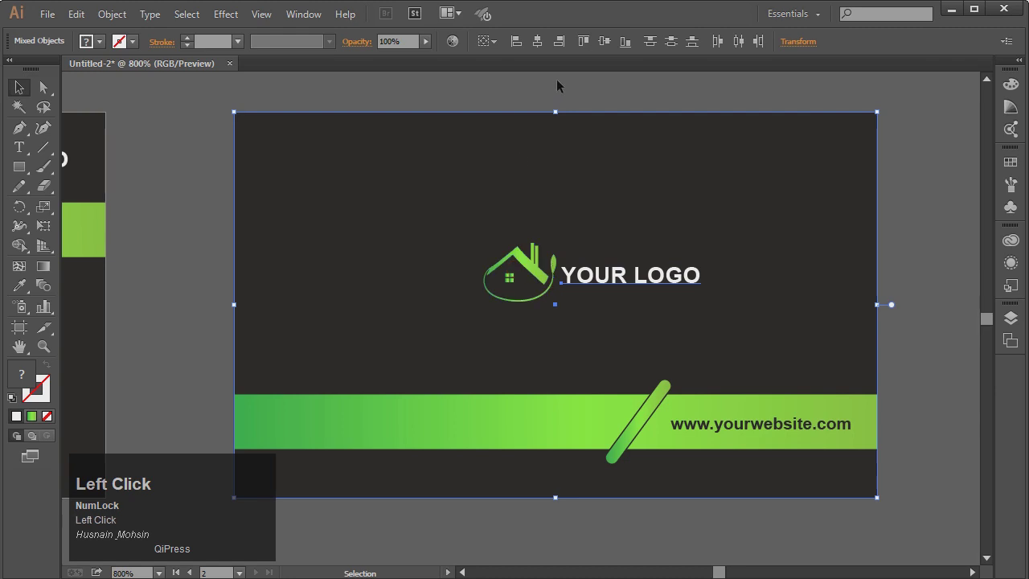
pyautogui.click(546, 278)
pyautogui.keyDown('shift'); pyautogui.click(626, 277); pyautogui.keyUp('shift')
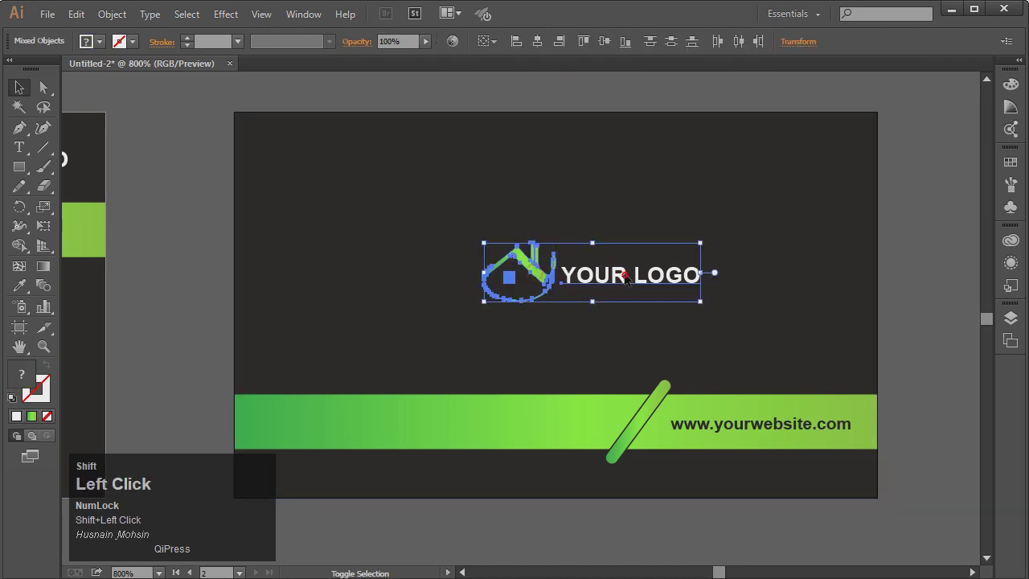
pyautogui.press('g')
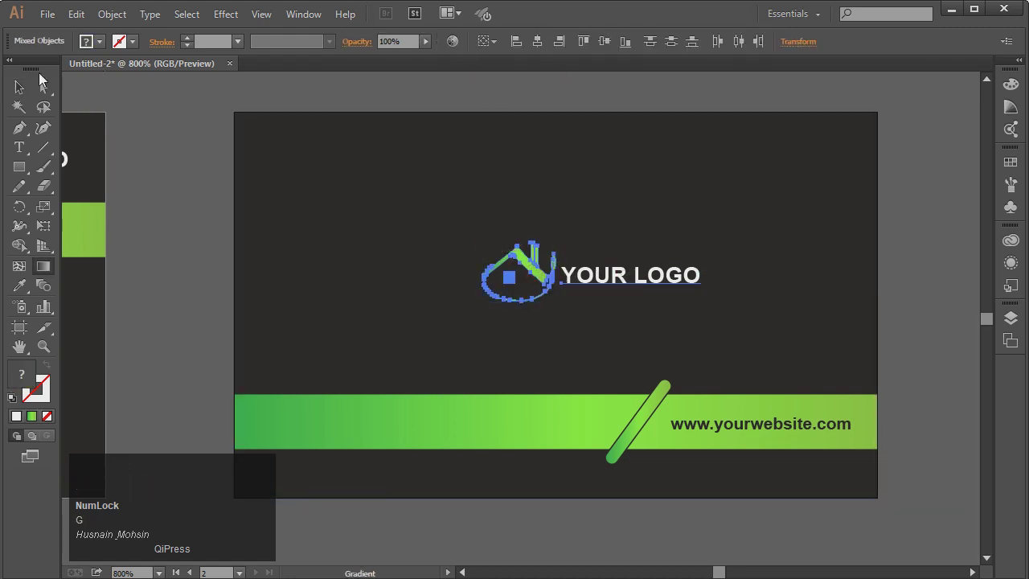
pyautogui.click(19, 86)
pyautogui.keyDown('shift'); pyautogui.click(464, 261); pyautogui.keyUp('shift')
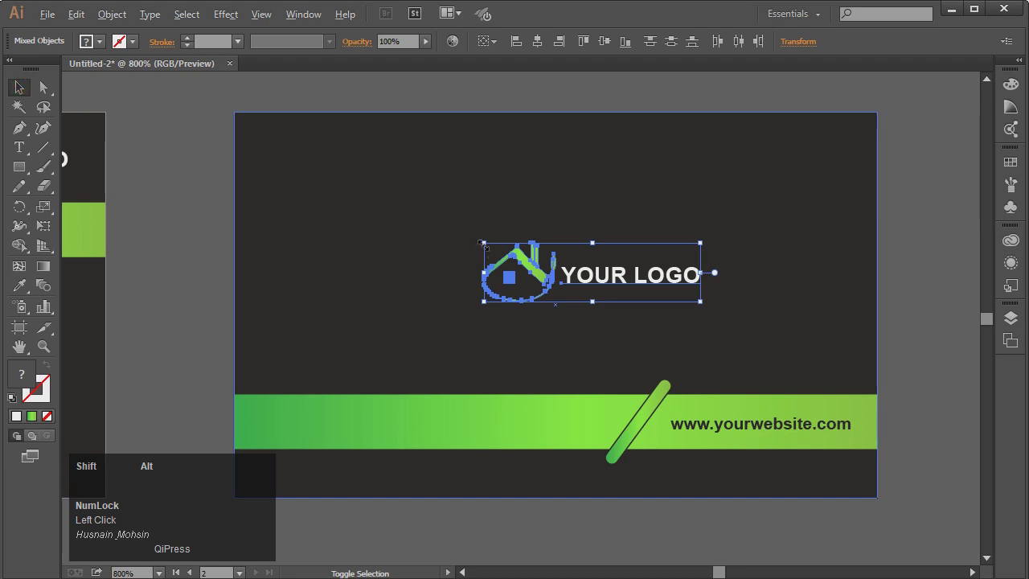
pyautogui.moveTo(484, 244); pyautogui.dragTo(431, 215)
pyautogui.moveTo(632, 288); pyautogui.dragTo(625, 279)
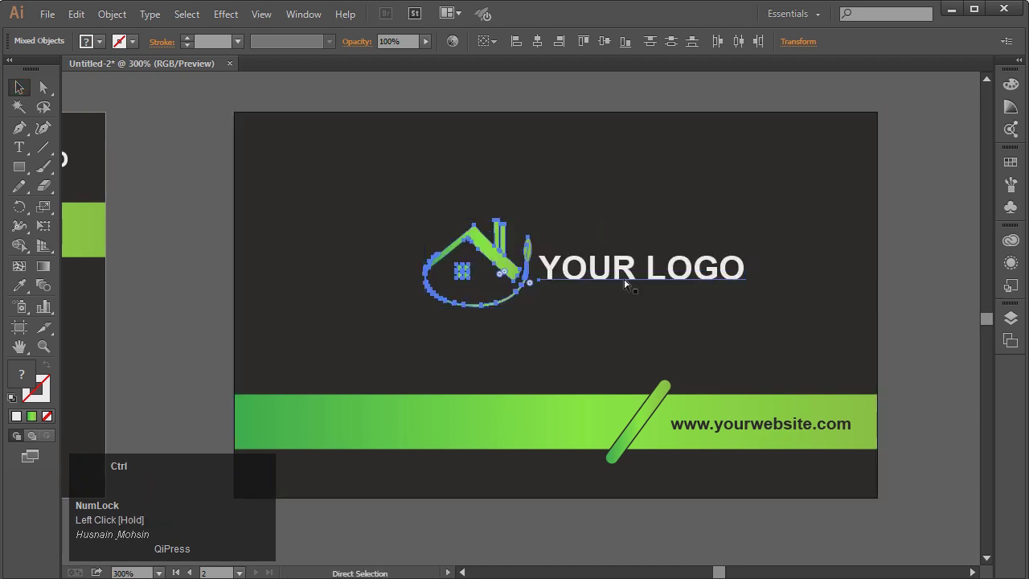
pyautogui.hotkey('ctrl', '-')
pyautogui.hotkey('ctrl', '-')
pyautogui.hotkey('ctrl', '-')
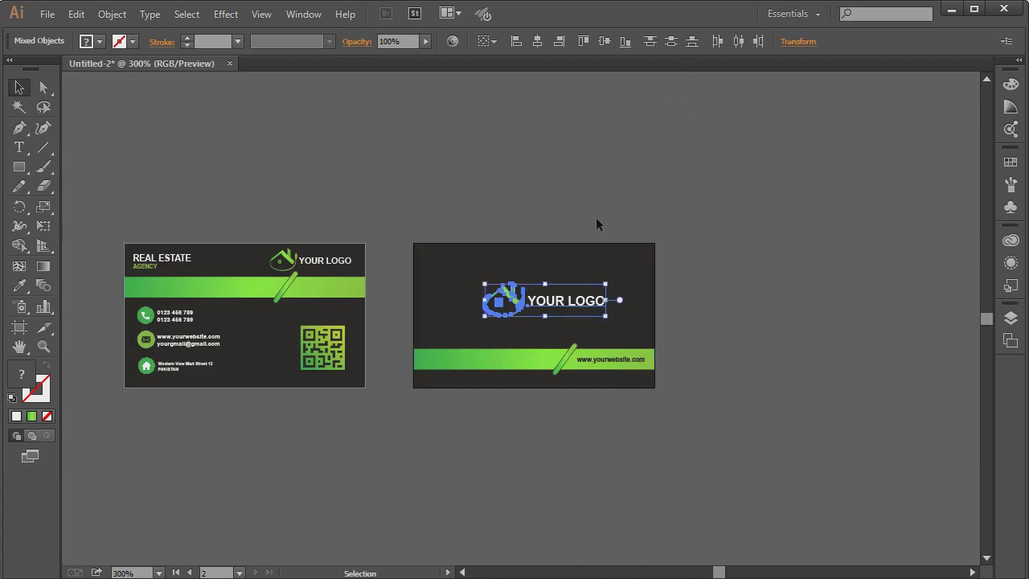
# Group the back card's YOUR LOGO text with the house icon and enlarge it proportionally
pyautogui.click(595, 224)
pyautogui.click(561, 304)
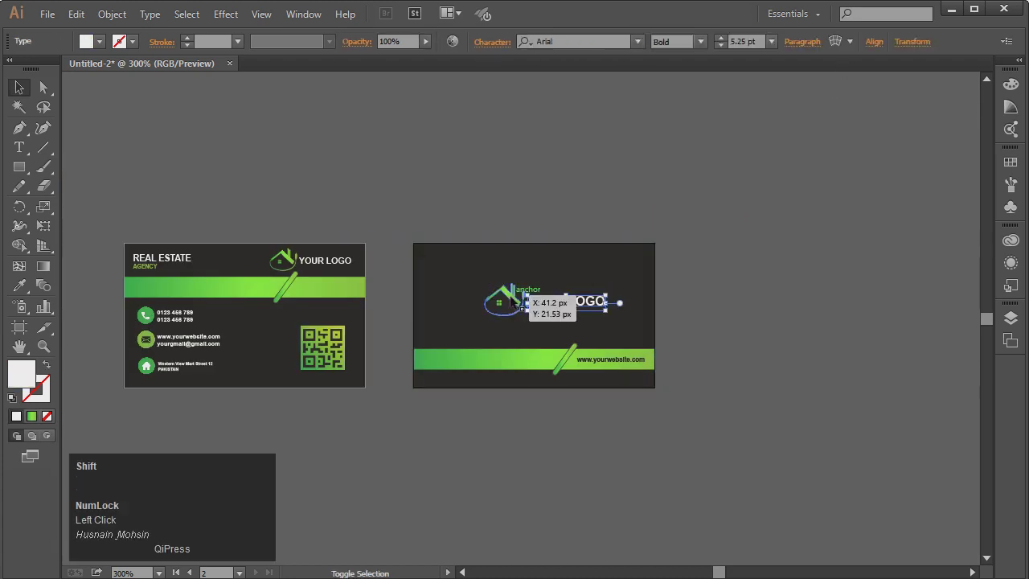
pyautogui.keyDown('shift'); pyautogui.click(511, 302); pyautogui.keyUp('shift')
pyautogui.rightClick(511, 299)
pyautogui.click(547, 370)
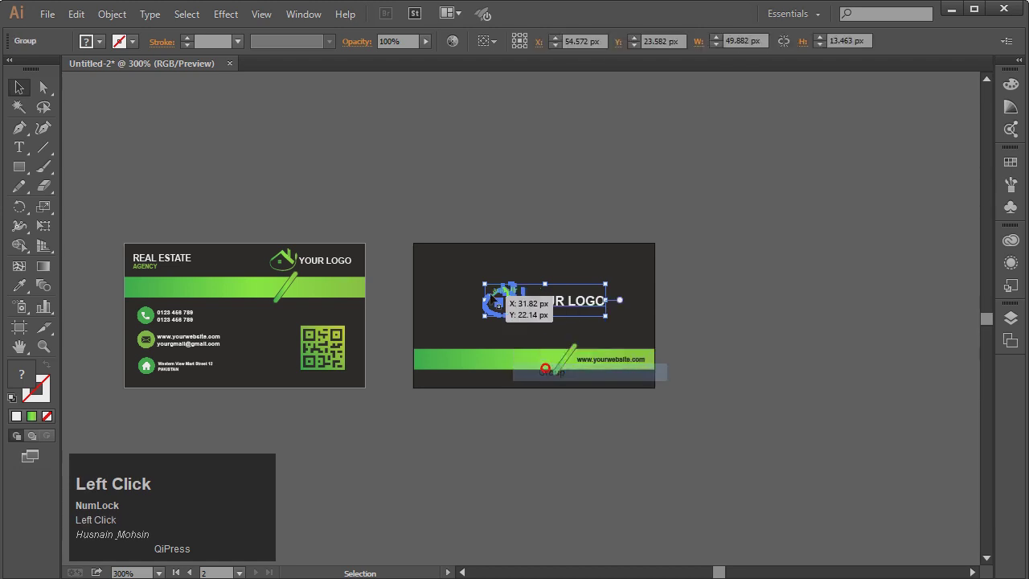
pyautogui.moveTo(484, 284); pyautogui.dragTo(473, 277)
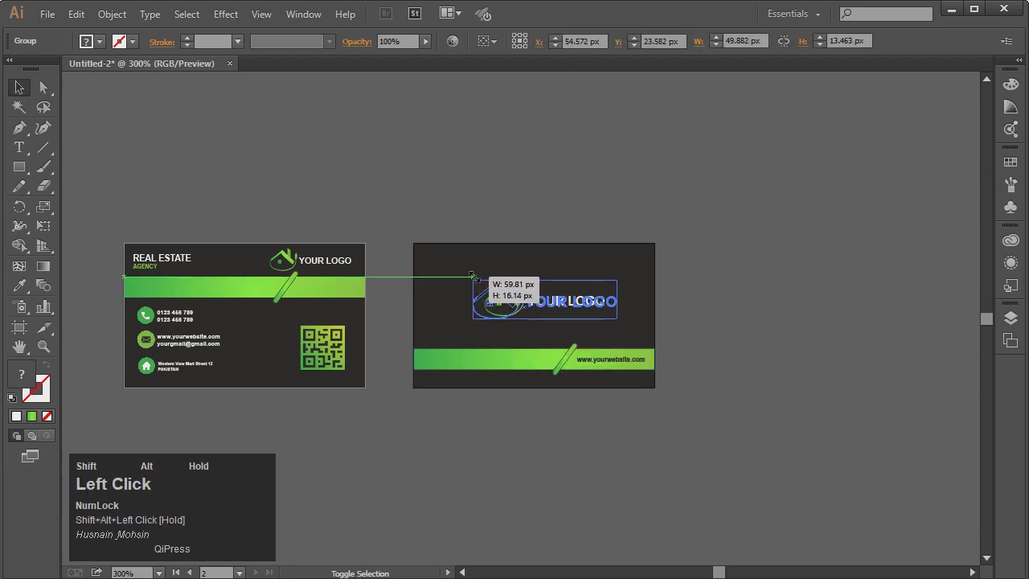
pyautogui.click(731, 286)
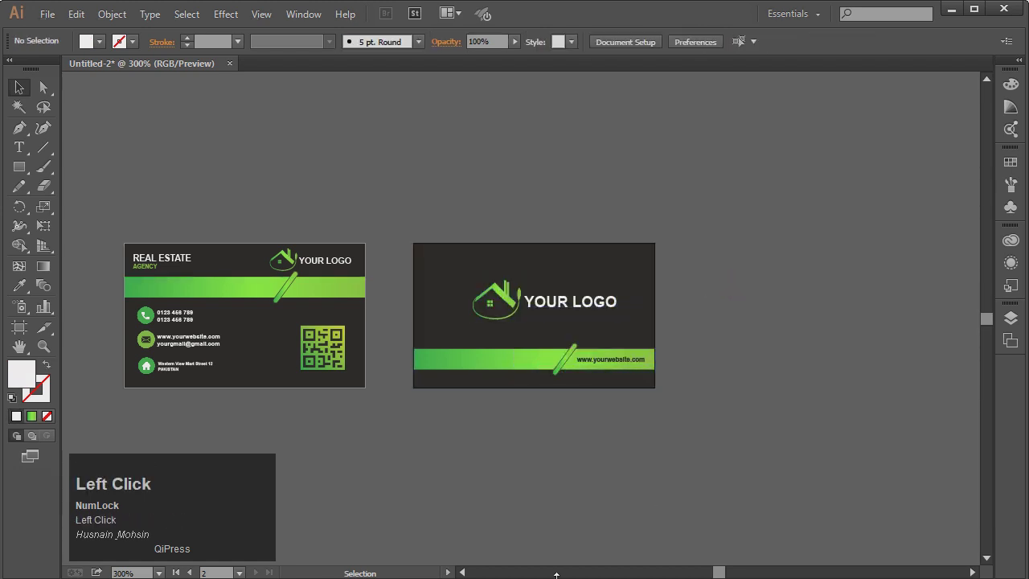
# Review the QR code, back background and front card by selecting and deselecting them
pyautogui.click(464, 573)
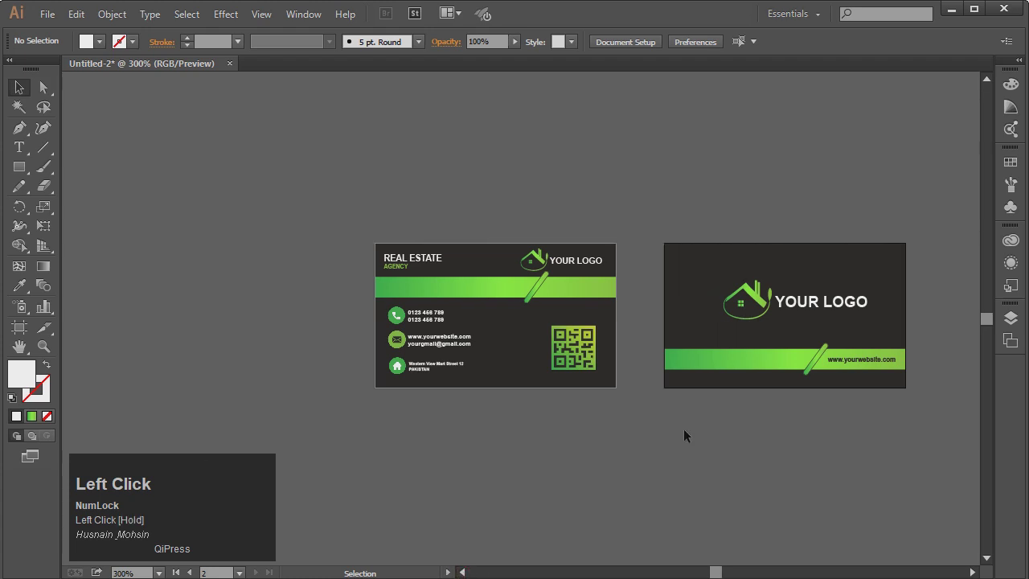
pyautogui.click(612, 381)
pyautogui.click(637, 259)
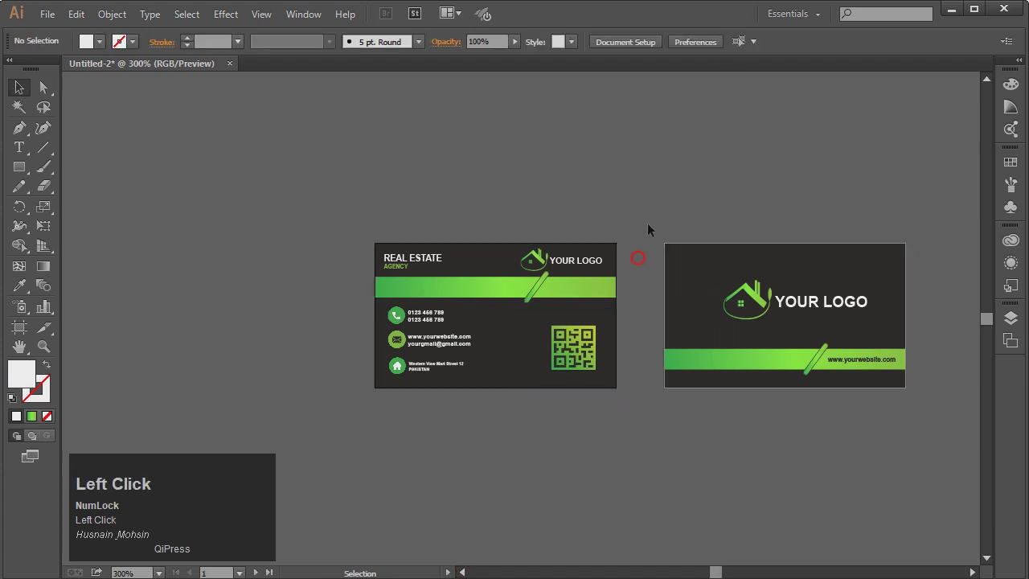
pyautogui.click(673, 245)
pyautogui.click(666, 221)
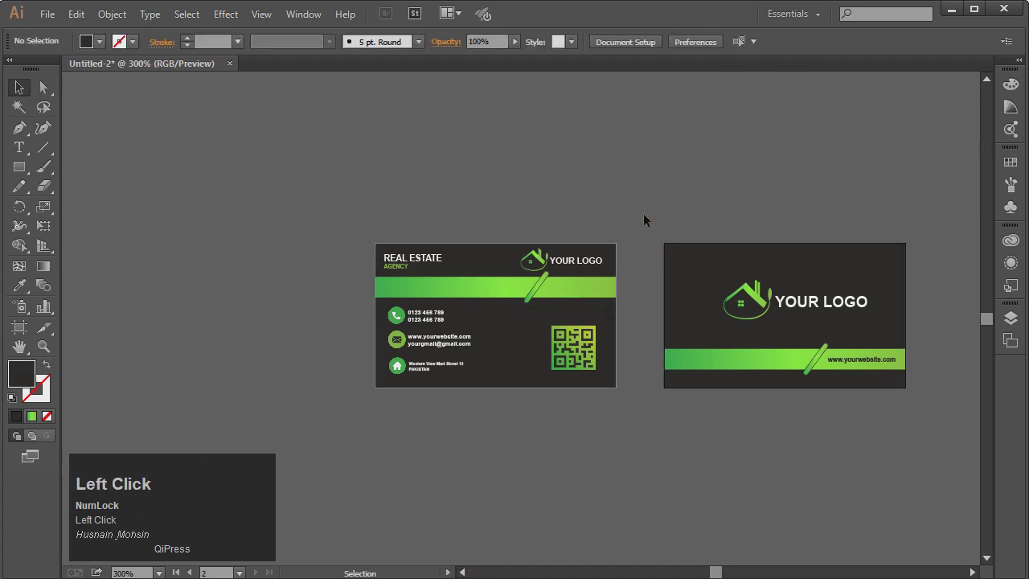
pyautogui.click(508, 240)
pyautogui.click(559, 197)
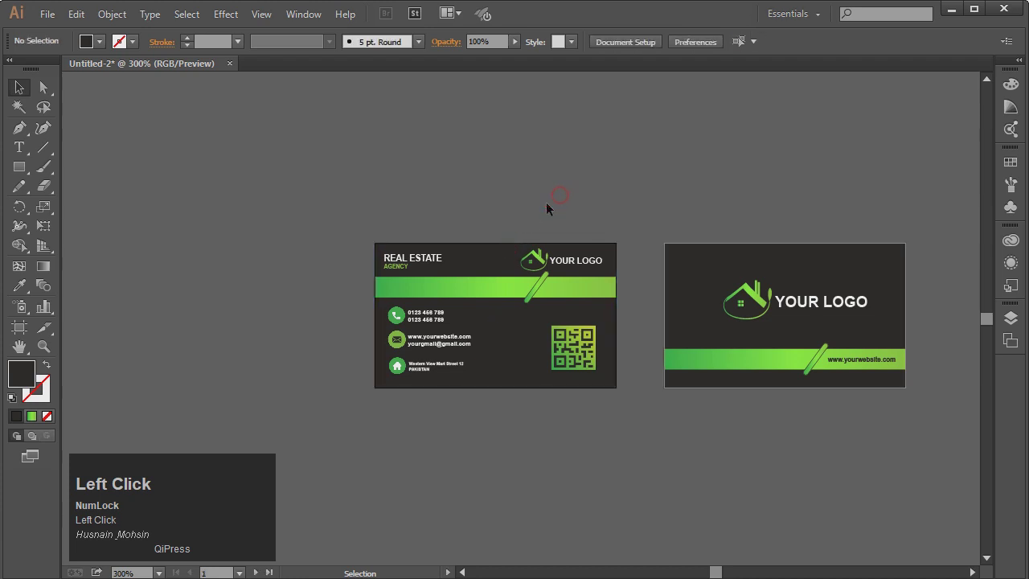
pyautogui.click(43, 346)
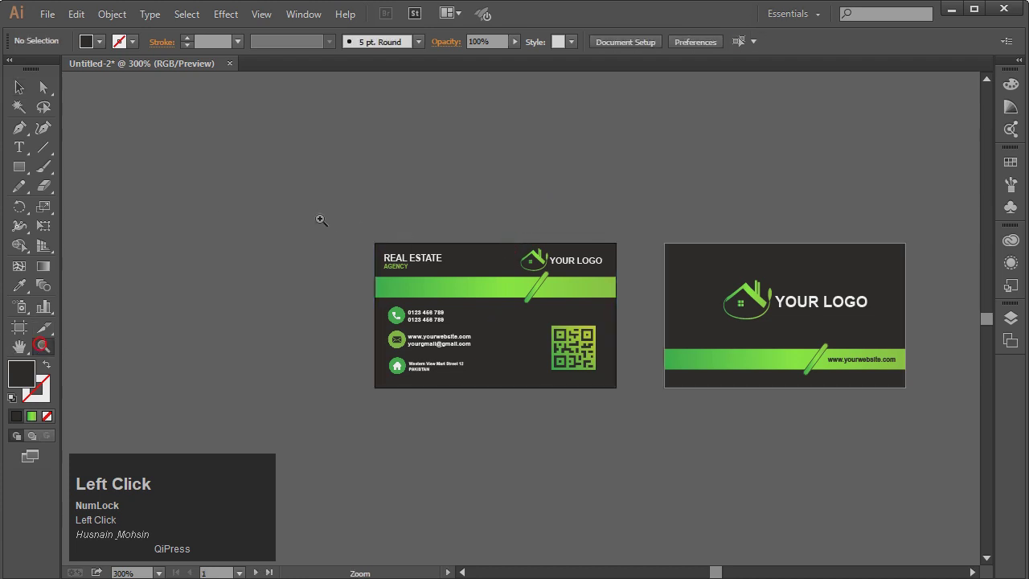
# Zoom in around both cards, then draw a test rectangle over the front card and delete it
pyautogui.moveTo(474, 343); pyautogui.dragTo(924, 446)
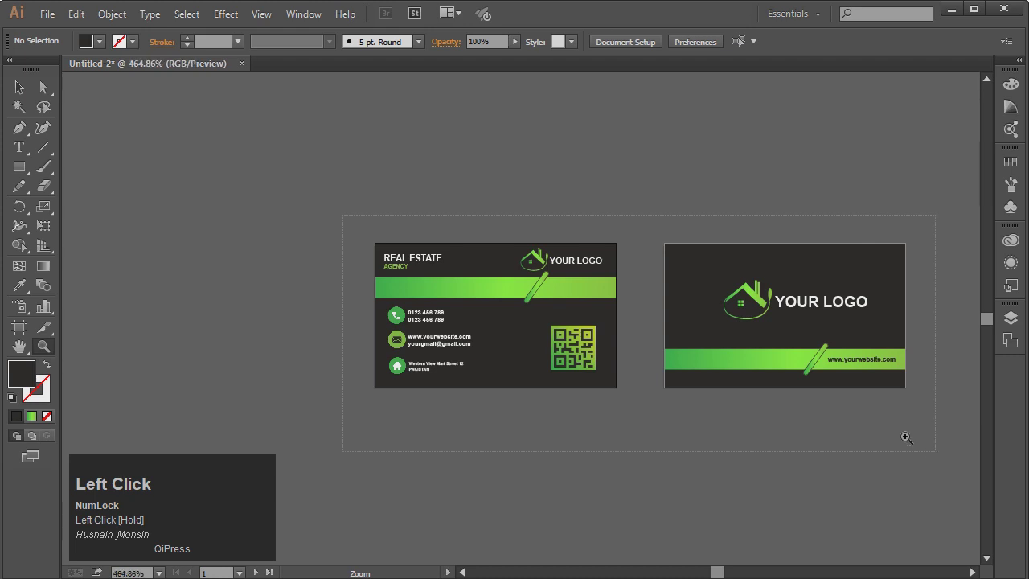
pyautogui.click(19, 167)
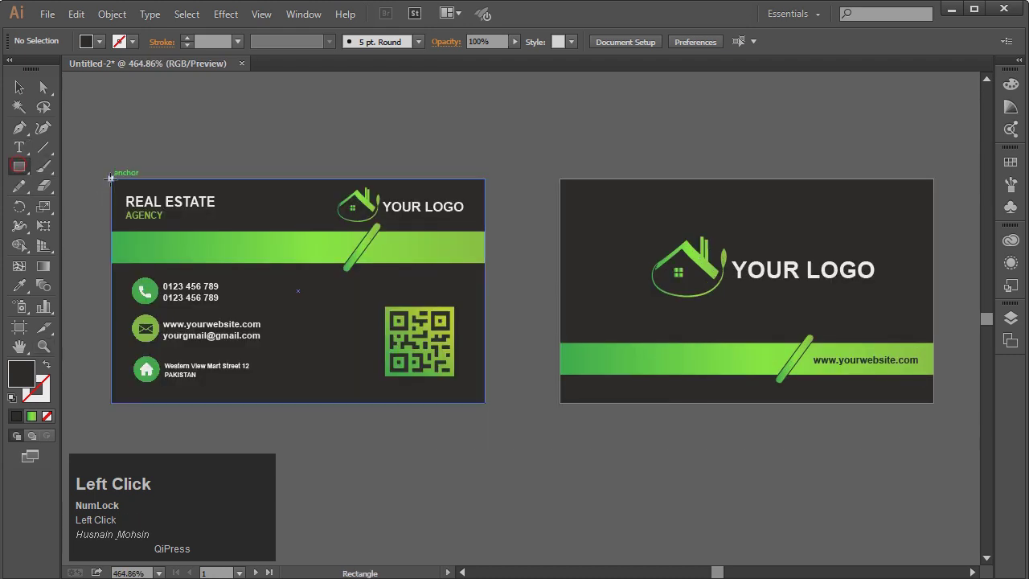
pyautogui.moveTo(112, 178); pyautogui.dragTo(484, 403)
pyautogui.click(17, 79)
pyautogui.press('Delete')
# Check the back card background and the front card by selecting each, then deselect
pyautogui.click(312, 153)
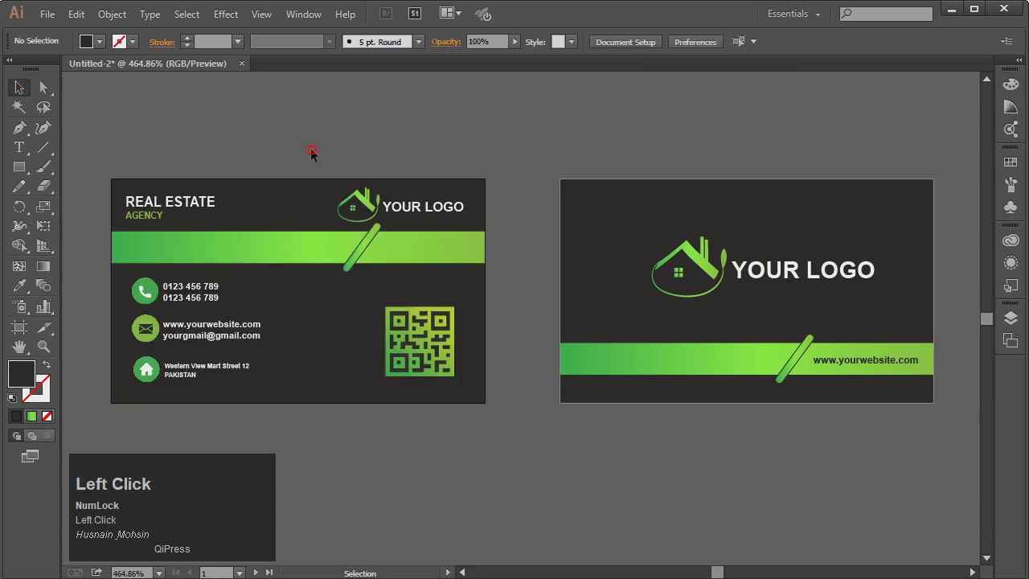
pyautogui.click(617, 333)
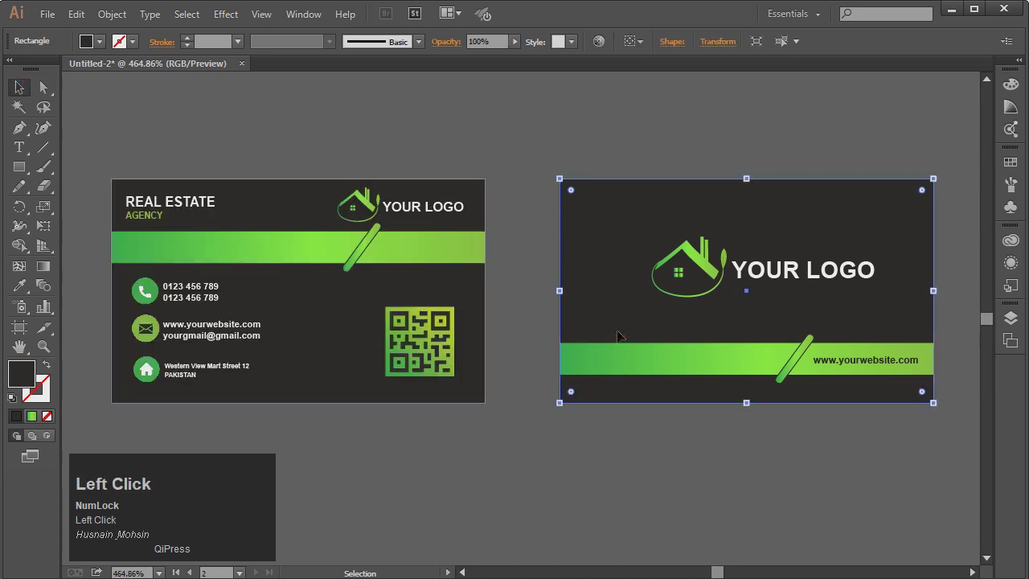
pyautogui.click(267, 298)
pyautogui.click(452, 462)
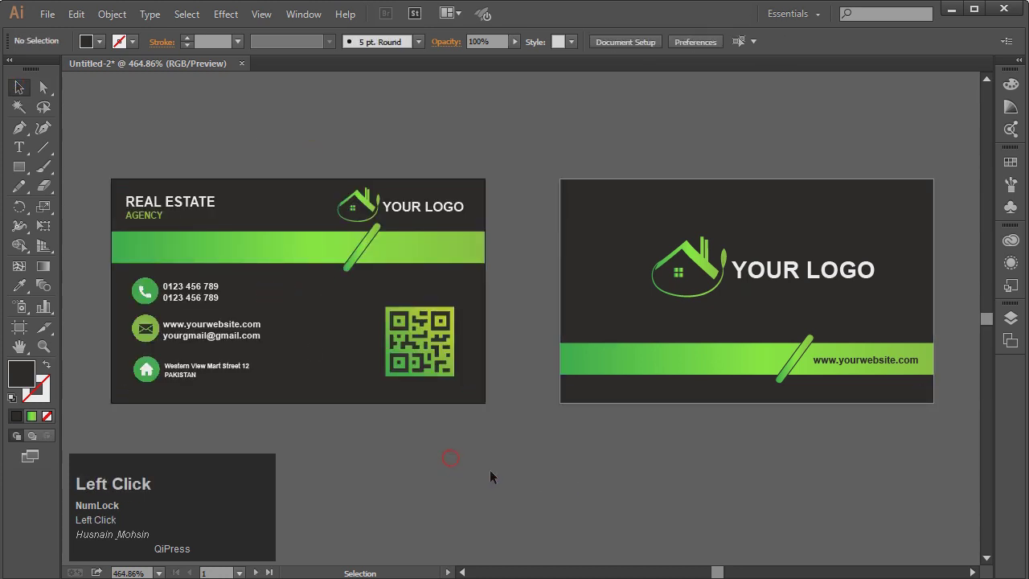